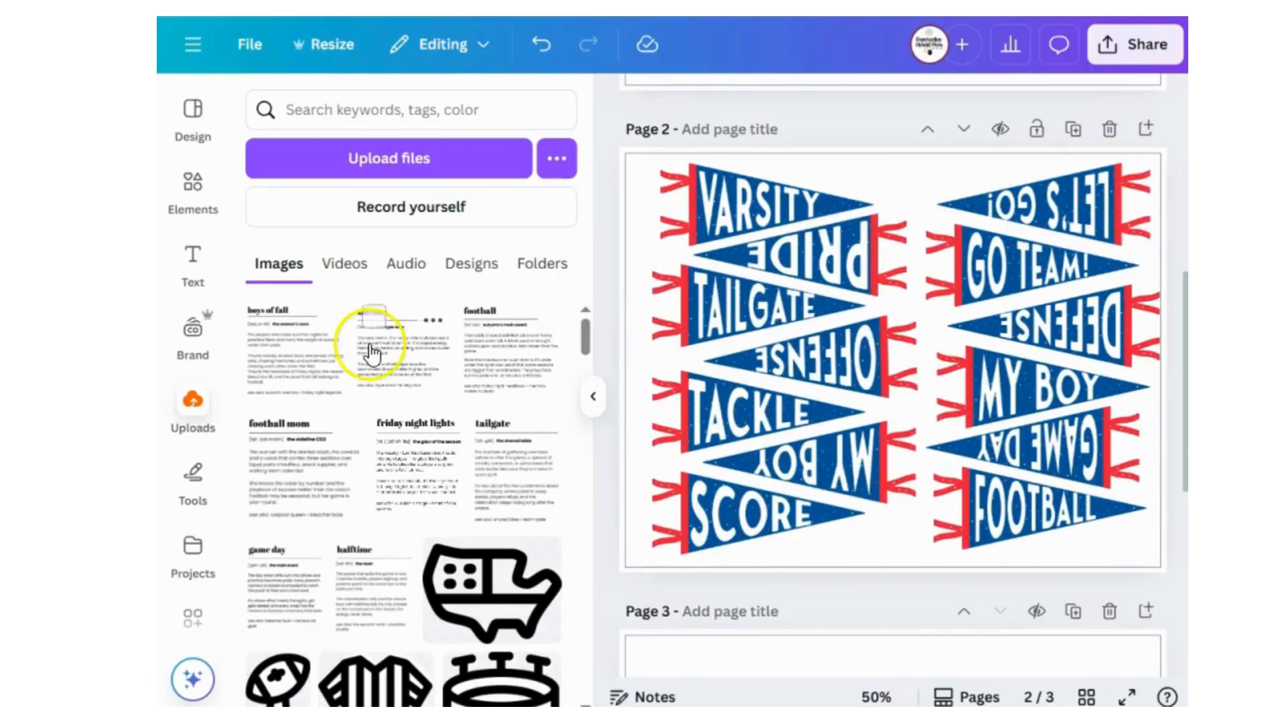
Delete the FOOTBALL pennant from the lower end of page 2's second column.
scroll(375, 338, "down", 10)
scroll(399, 332, "down", 8)
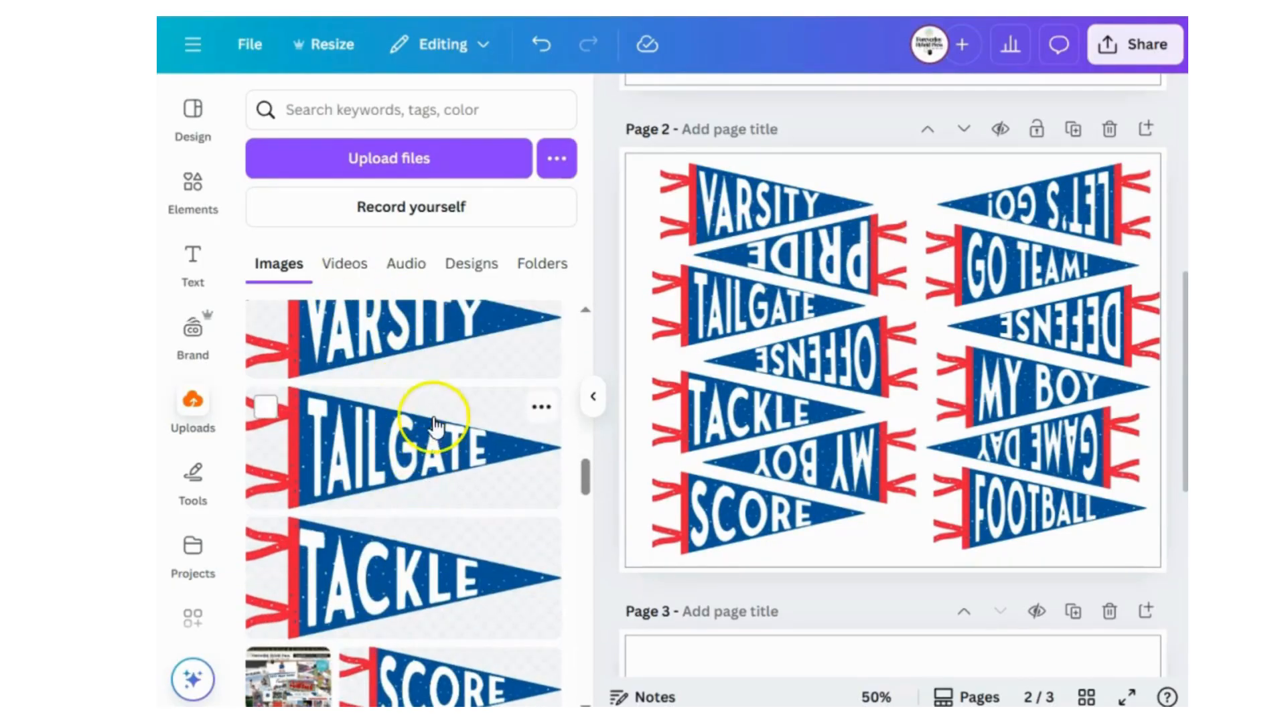
scroll(472, 449, "up", 2)
left_click(1015, 544)
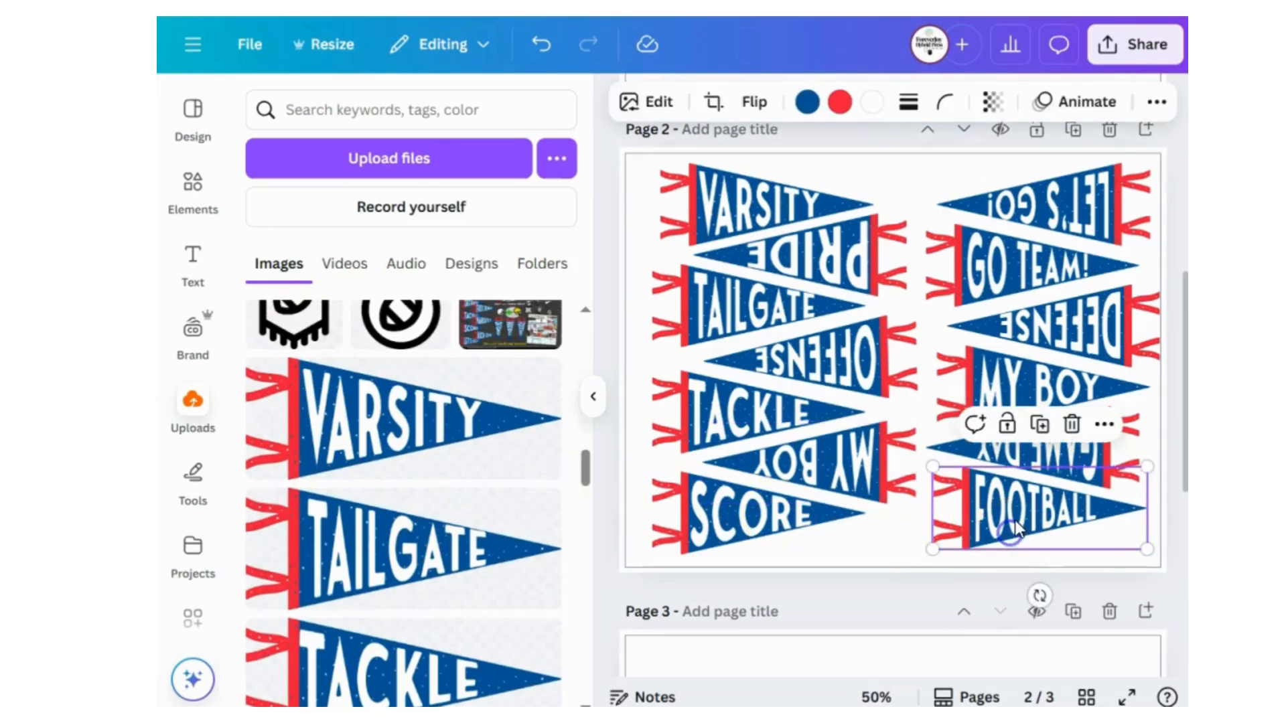
left_click(1071, 422)
Place the uploaded MY BOY pennant in the empty spot below GAME DAY on page 2.
scroll(395, 506, "down", 1)
scroll(399, 512, "down", 10)
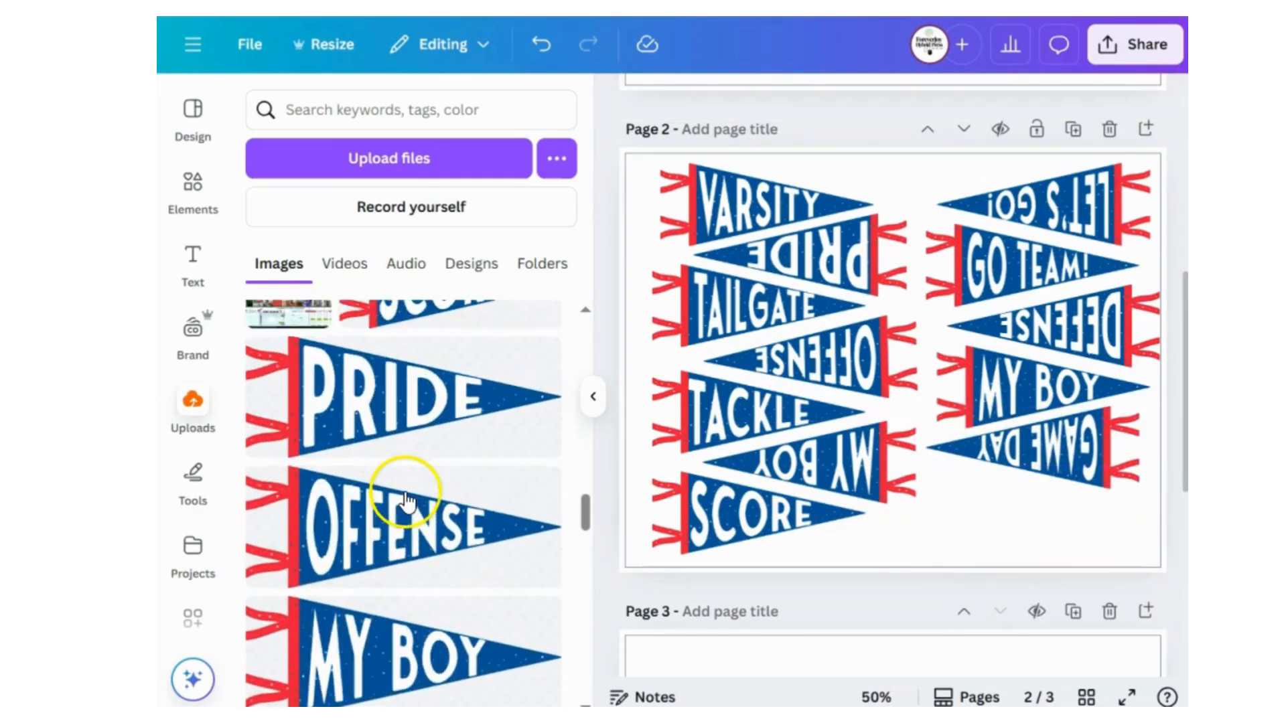
left_click_drag(438, 367, 1097, 544)
left_click(887, 587)
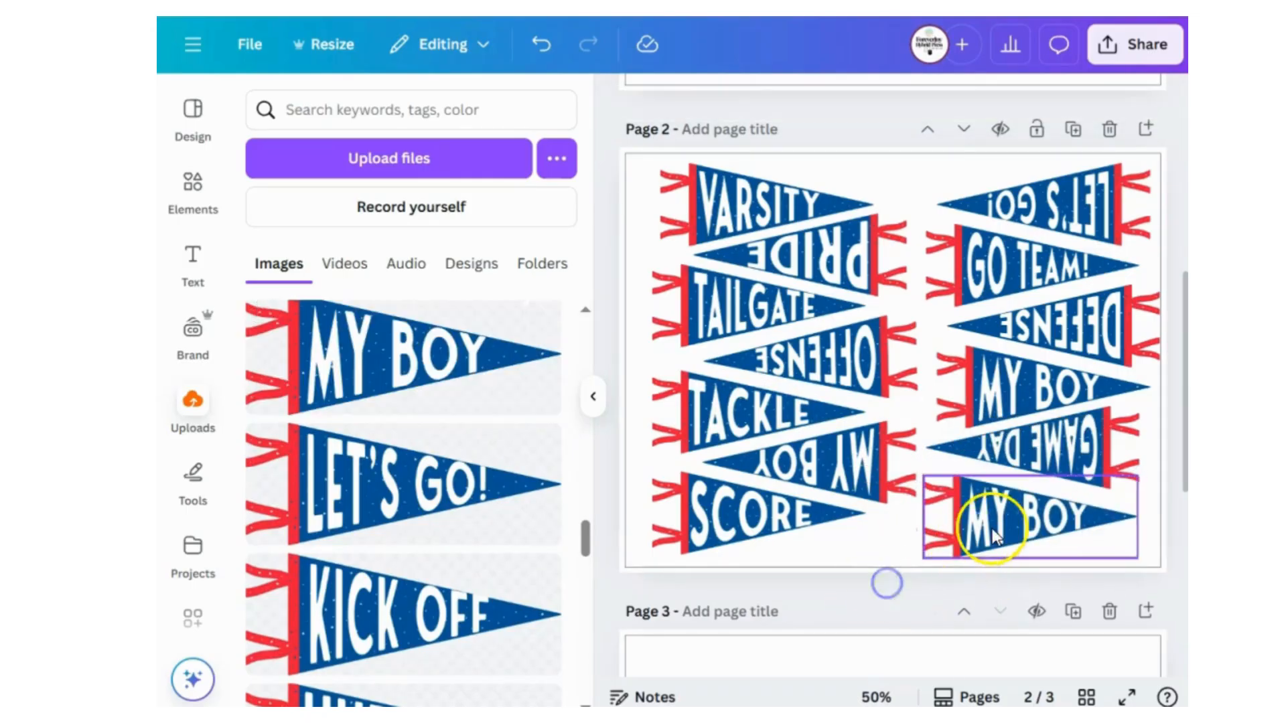
Try rotating the newly placed MY BOY pennant upside down, and undo the rotation.
left_click(986, 527)
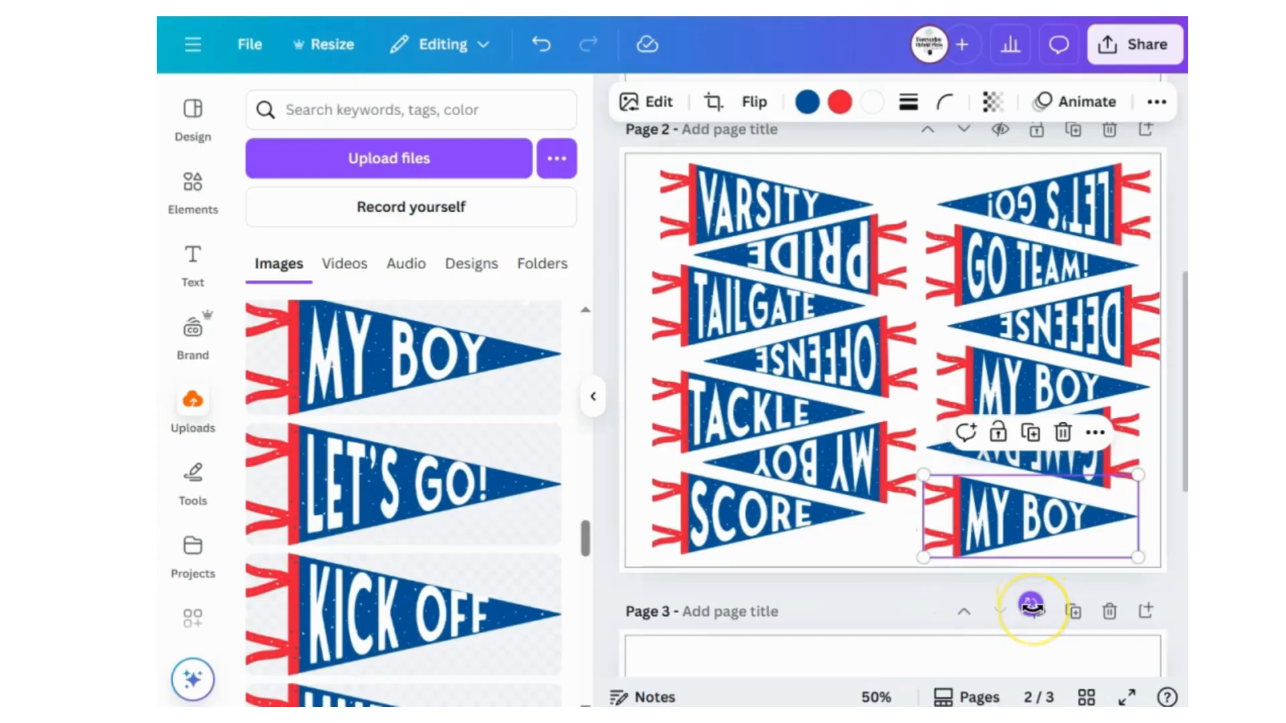
left_click_drag(1032, 606, 1019, 489)
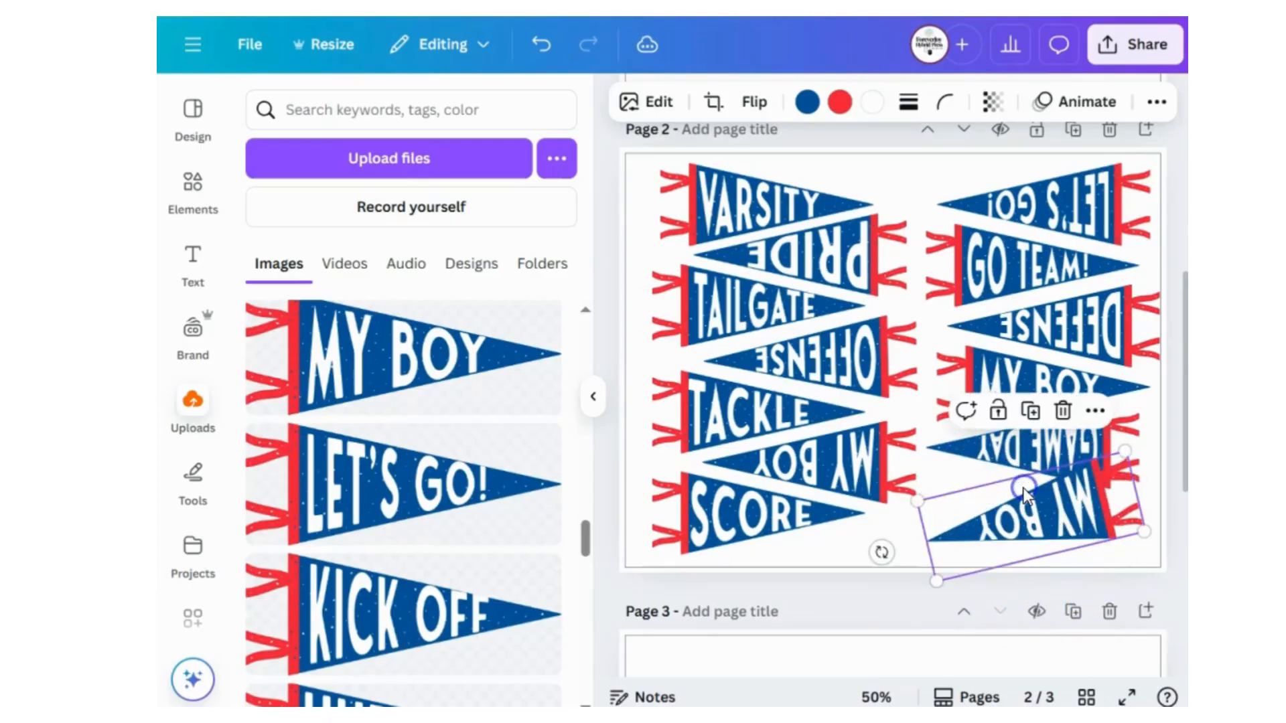
left_click(544, 47)
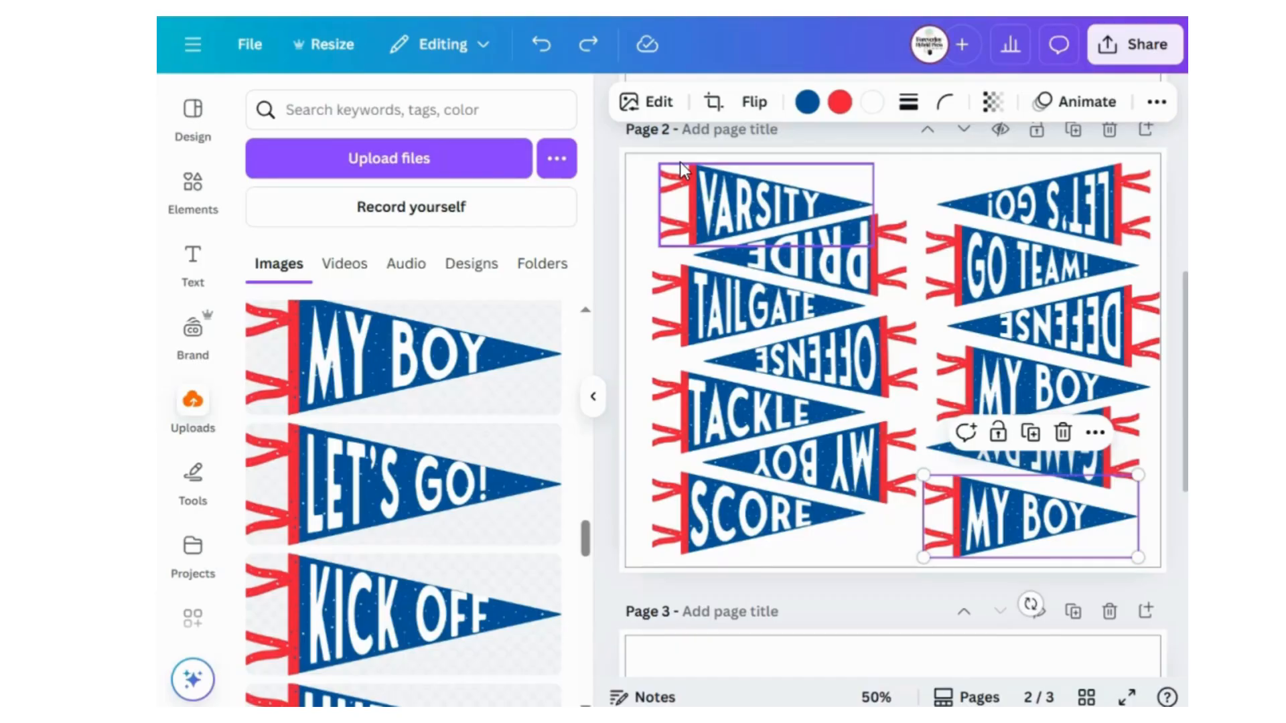
Recolor the VARSITY pennant with a green body and medium blue band and ties.
left_click(711, 202)
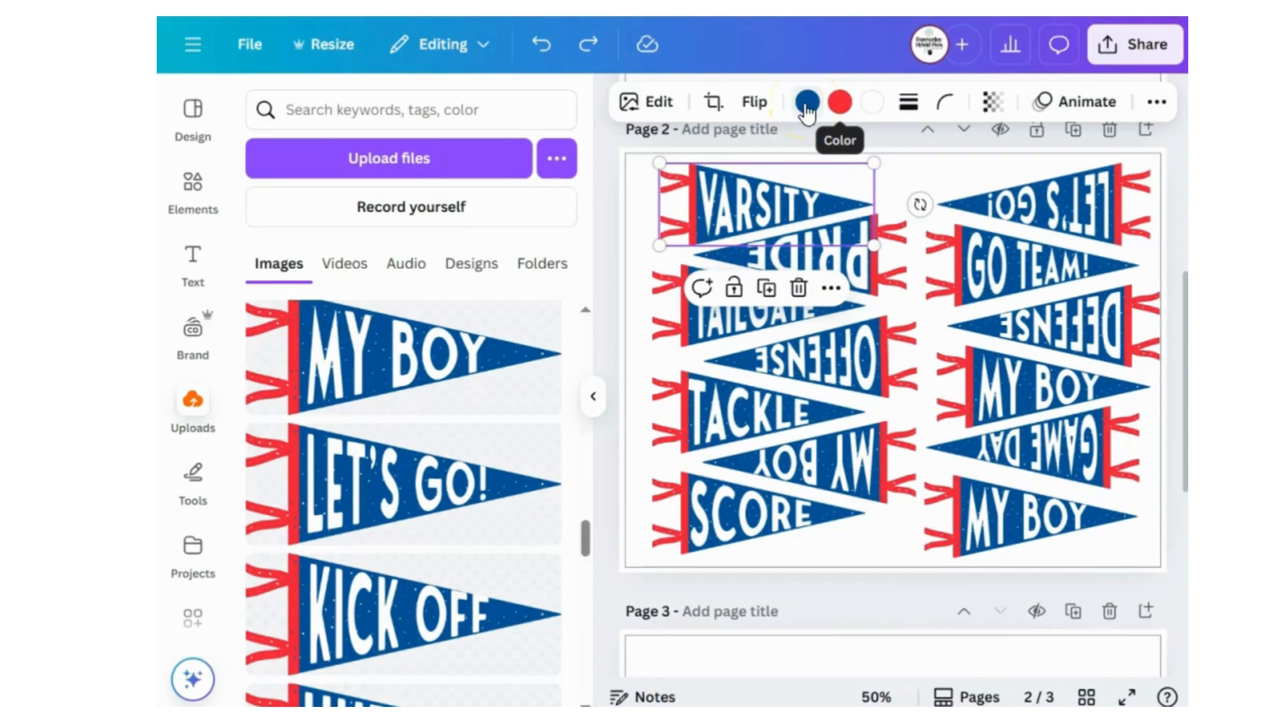
left_click(806, 104)
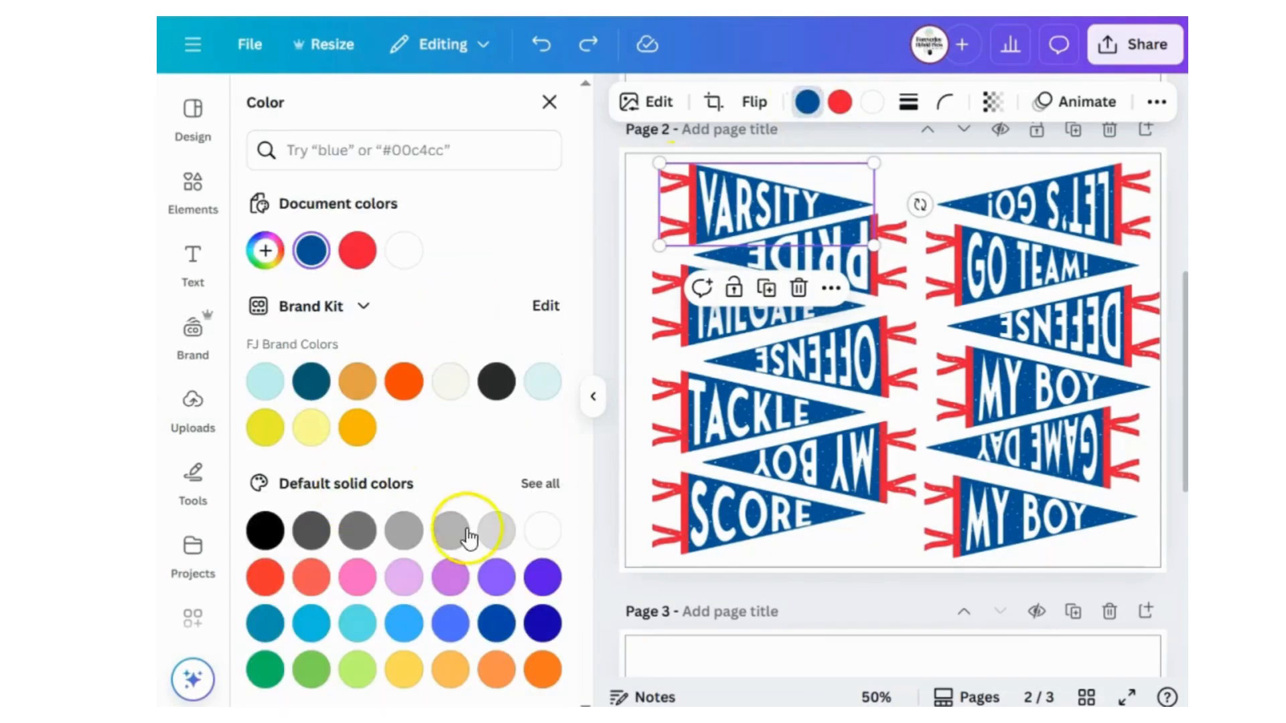
left_click(268, 671)
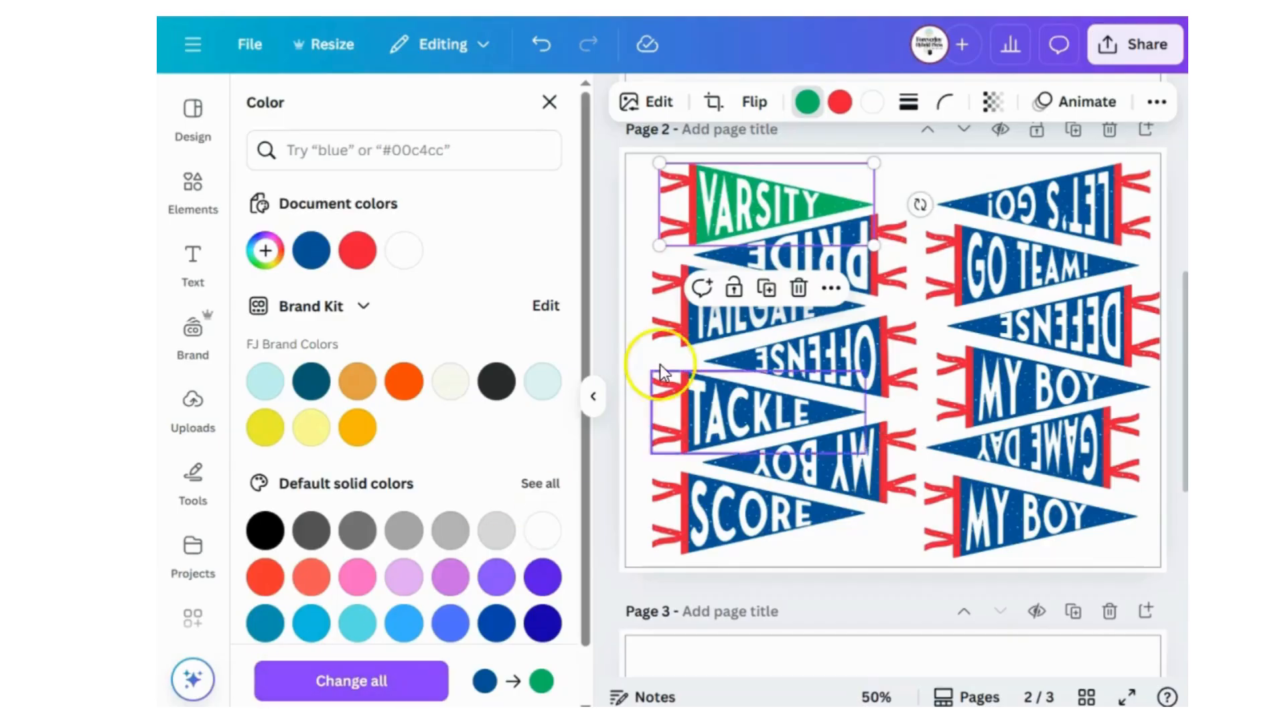
left_click(840, 102)
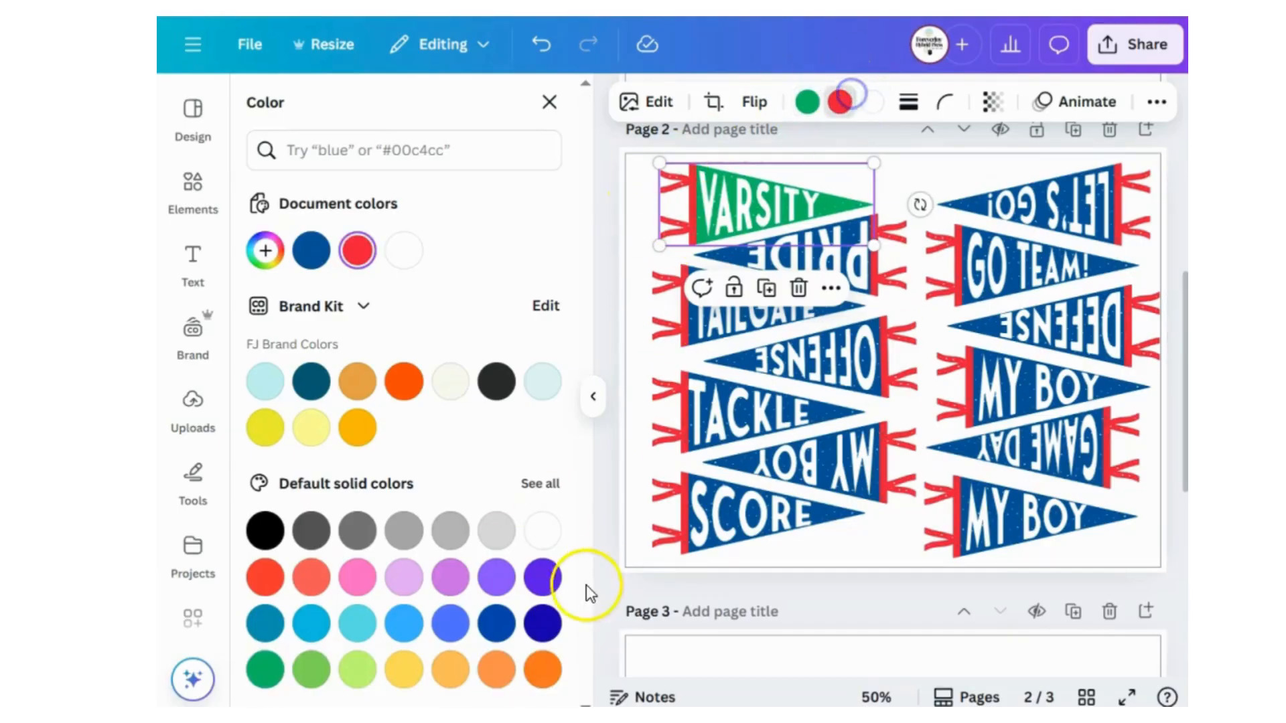
left_click(496, 623)
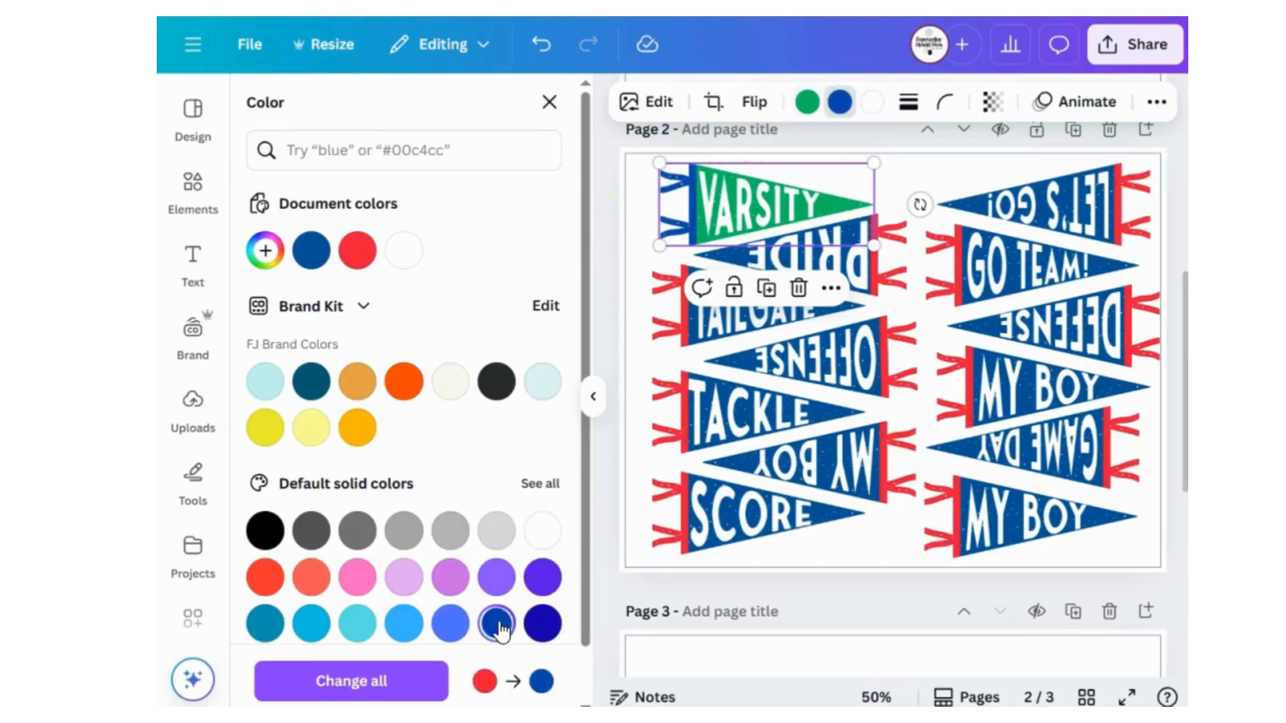
Try green for the VARSITY lettering, undo it, and set the lettering to the charcoal brand color.
left_click(871, 103)
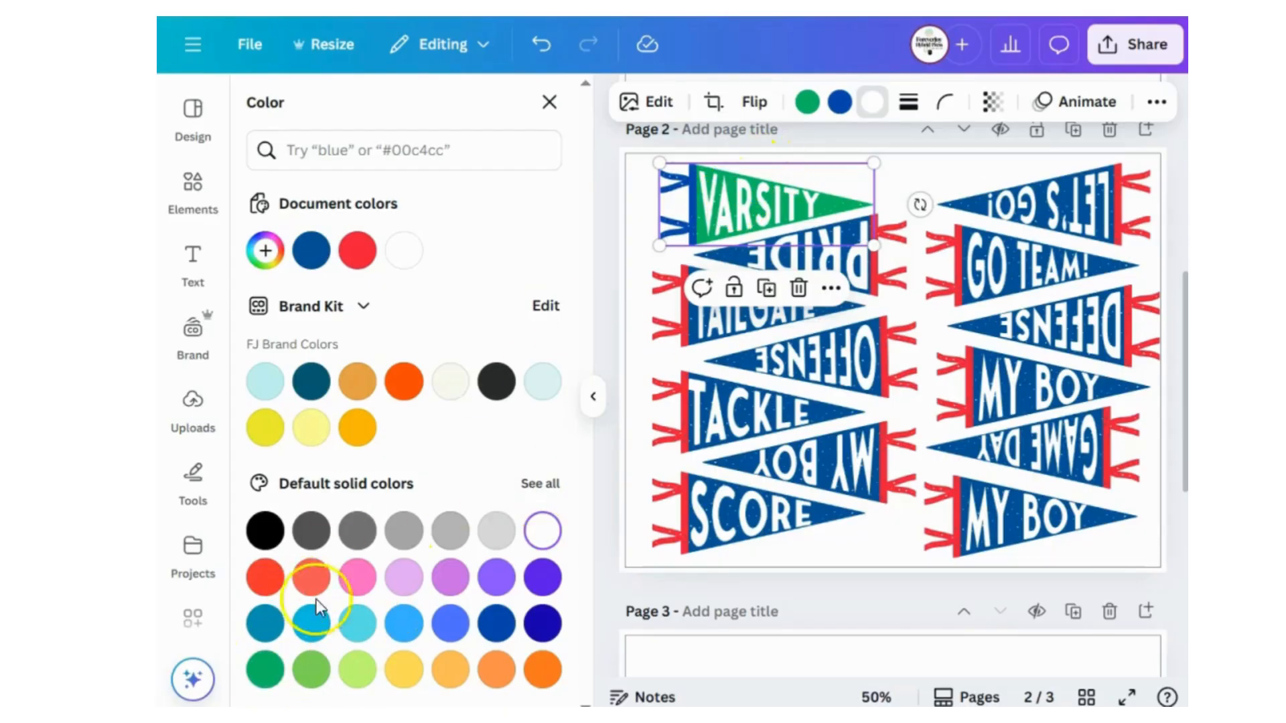
left_click(265, 669)
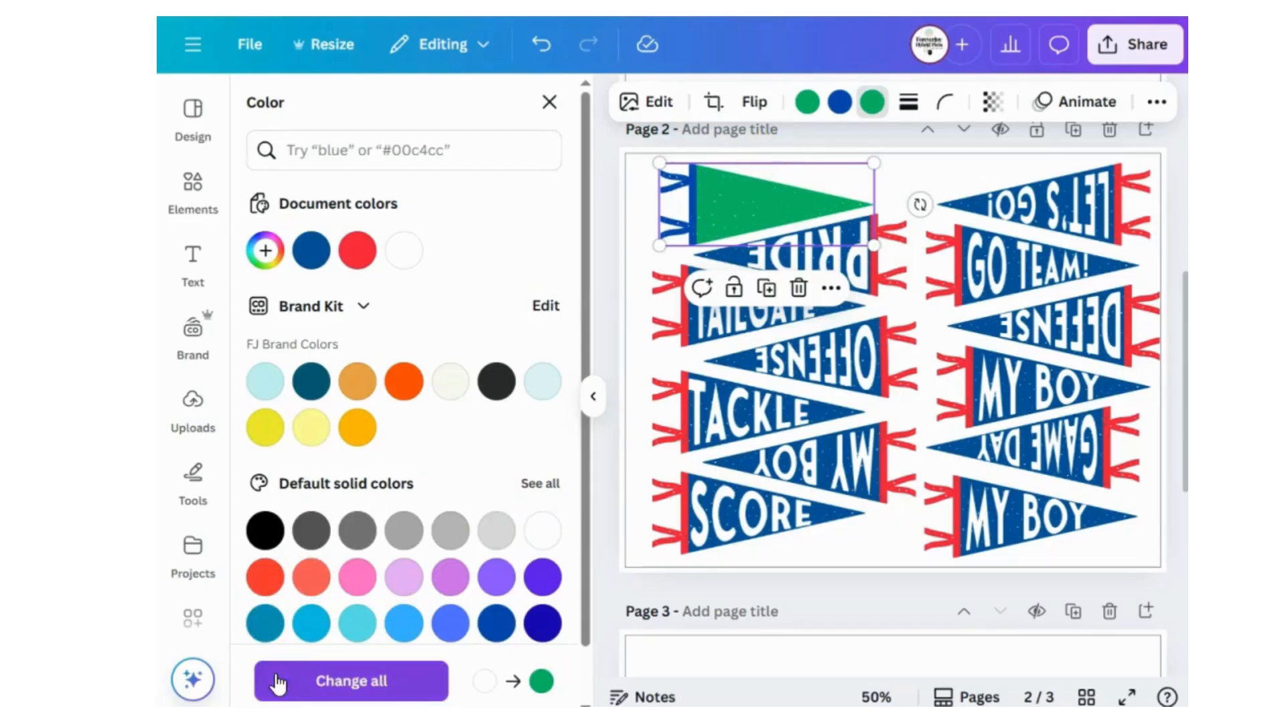
left_click(542, 45)
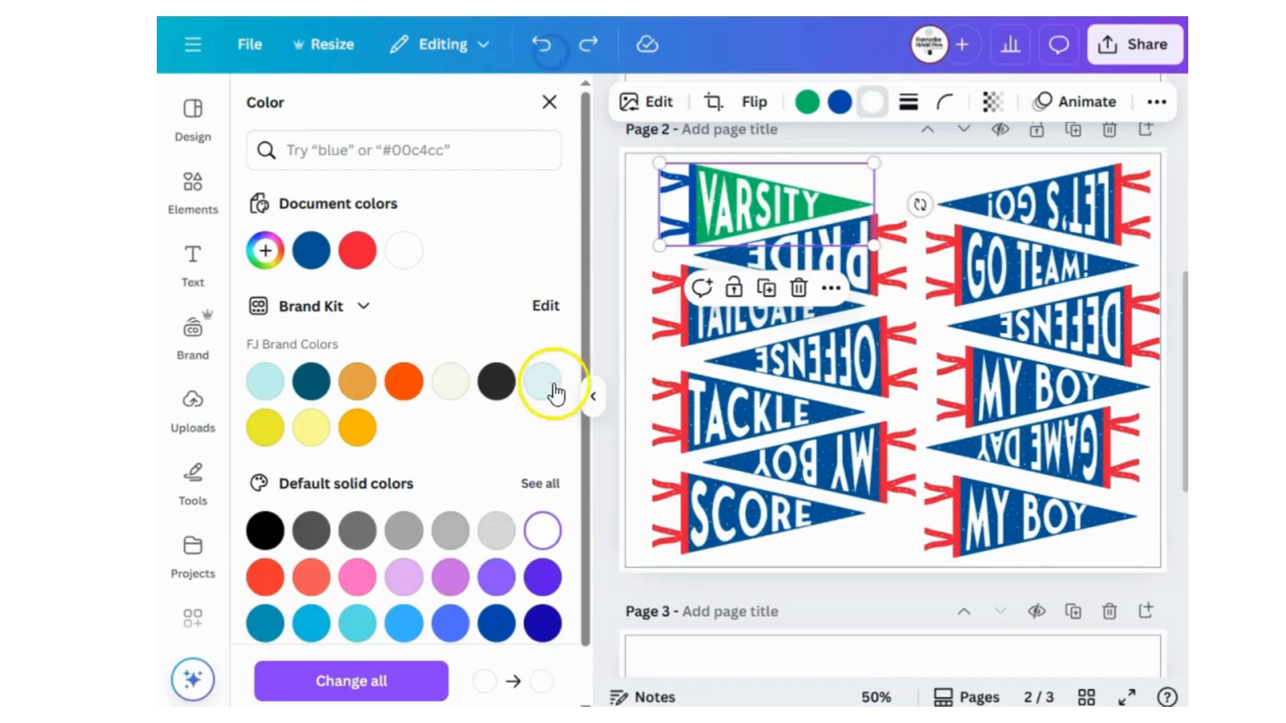
left_click(494, 380)
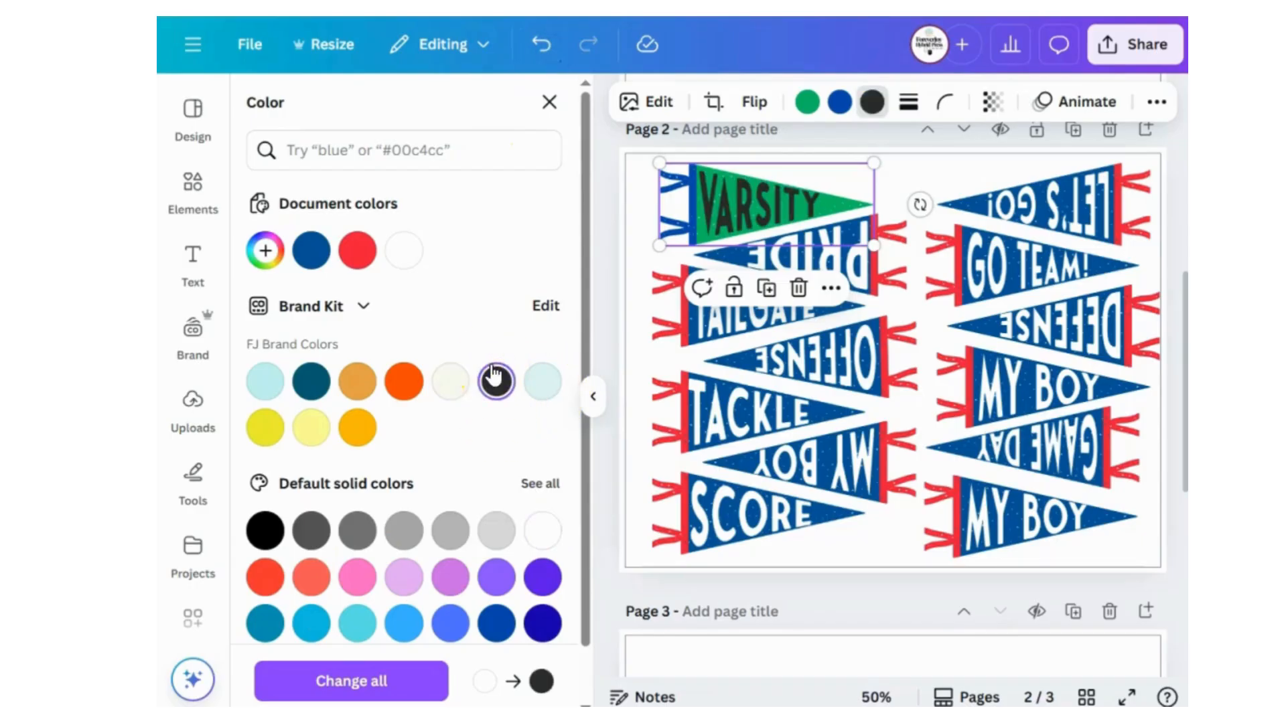
Undo the lettering, trim and body color changes on the VARSITY pennant.
left_click(539, 47)
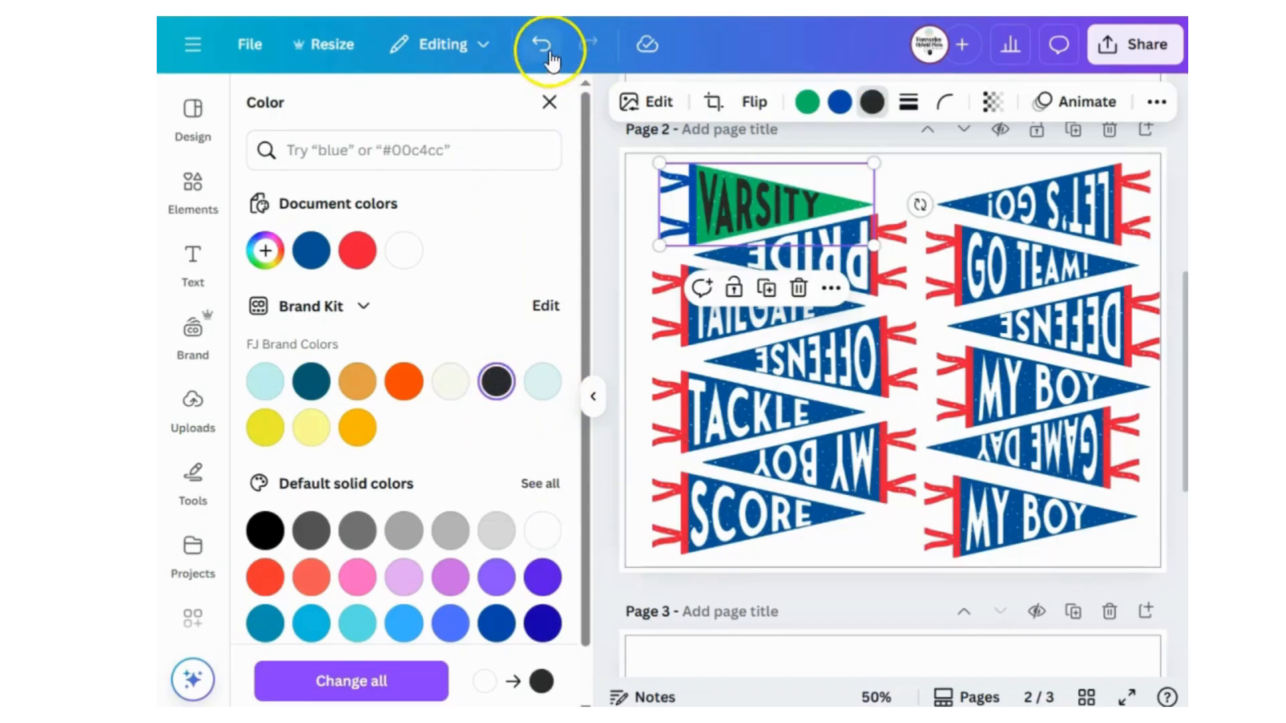
left_click(535, 47)
left_click(532, 46)
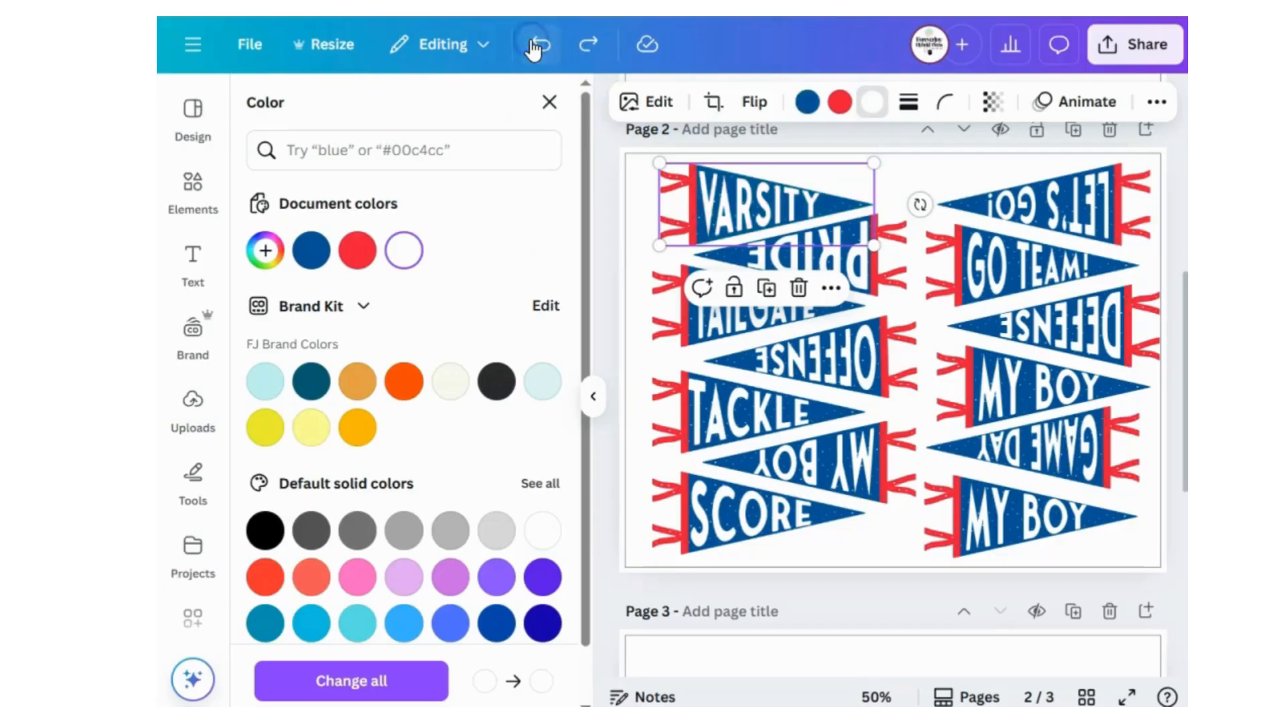
Recolor the VARSITY pennant with a green body and dark navy blue band and ties.
left_click(807, 102)
left_click(265, 670)
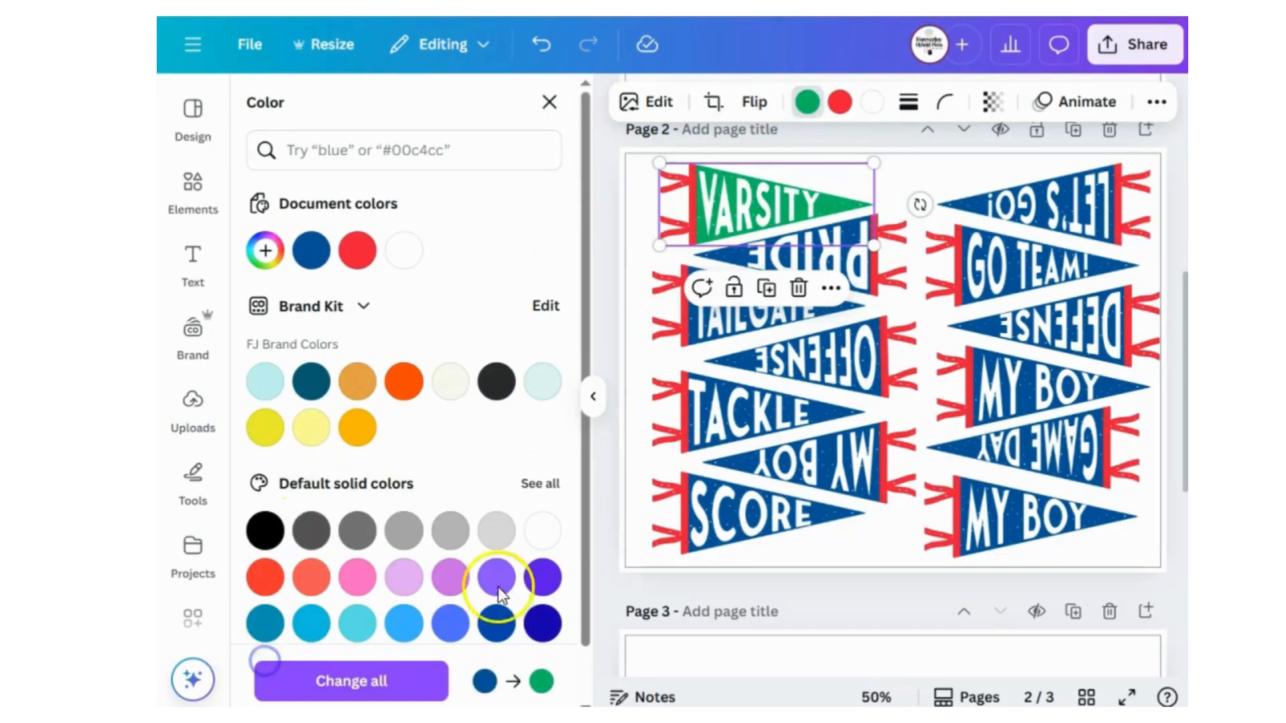
left_click(838, 102)
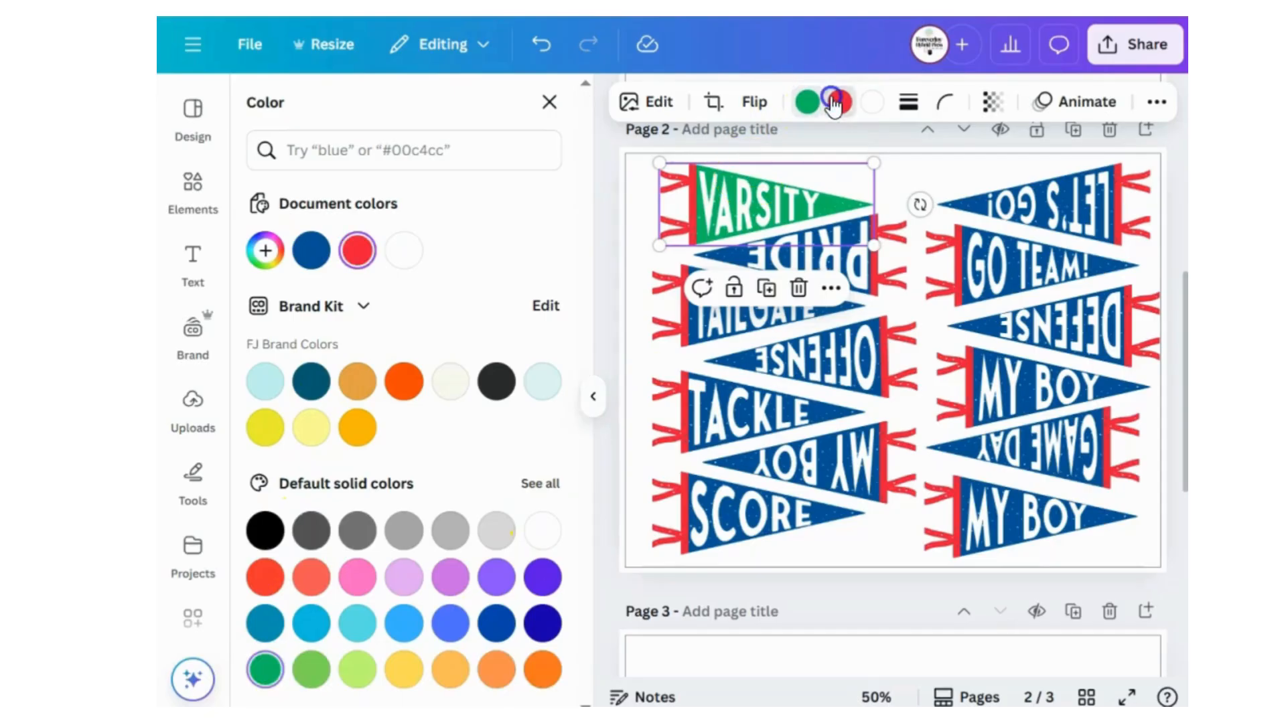
left_click(543, 623)
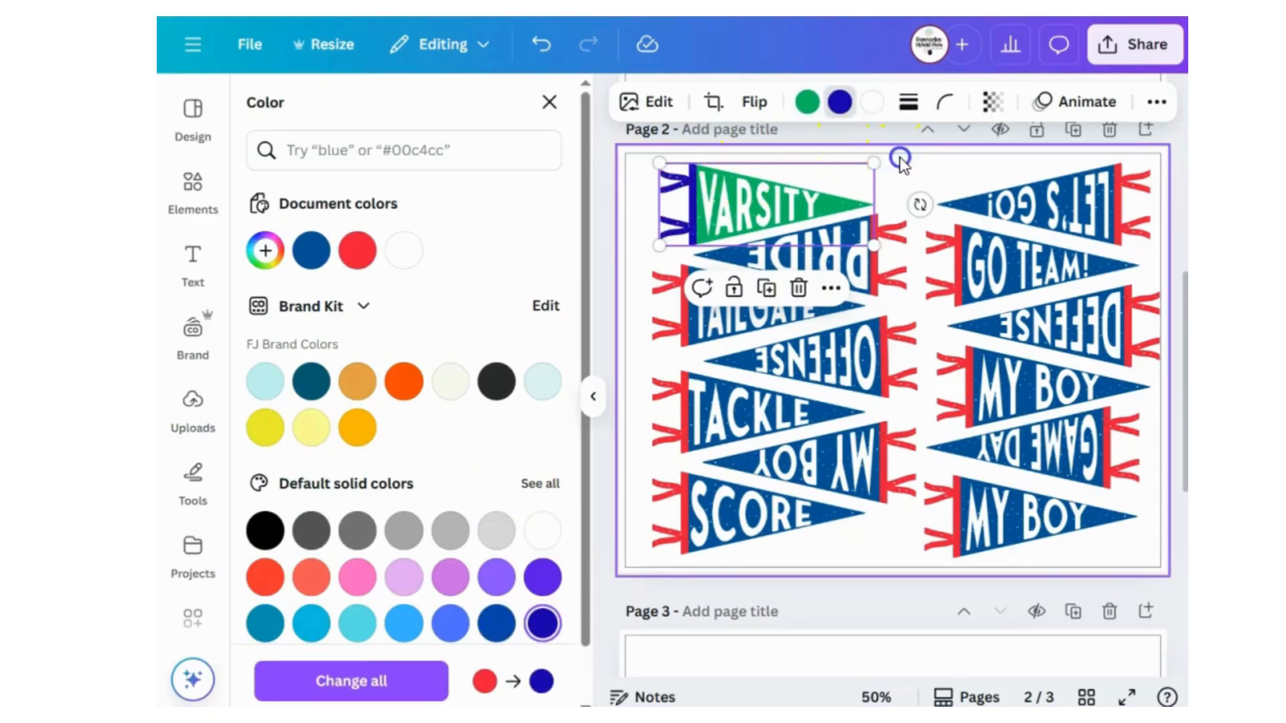
left_click(901, 162)
Copy the VARSITY pennant's style and apply it to the LET'S GO! pennant.
left_click(766, 194)
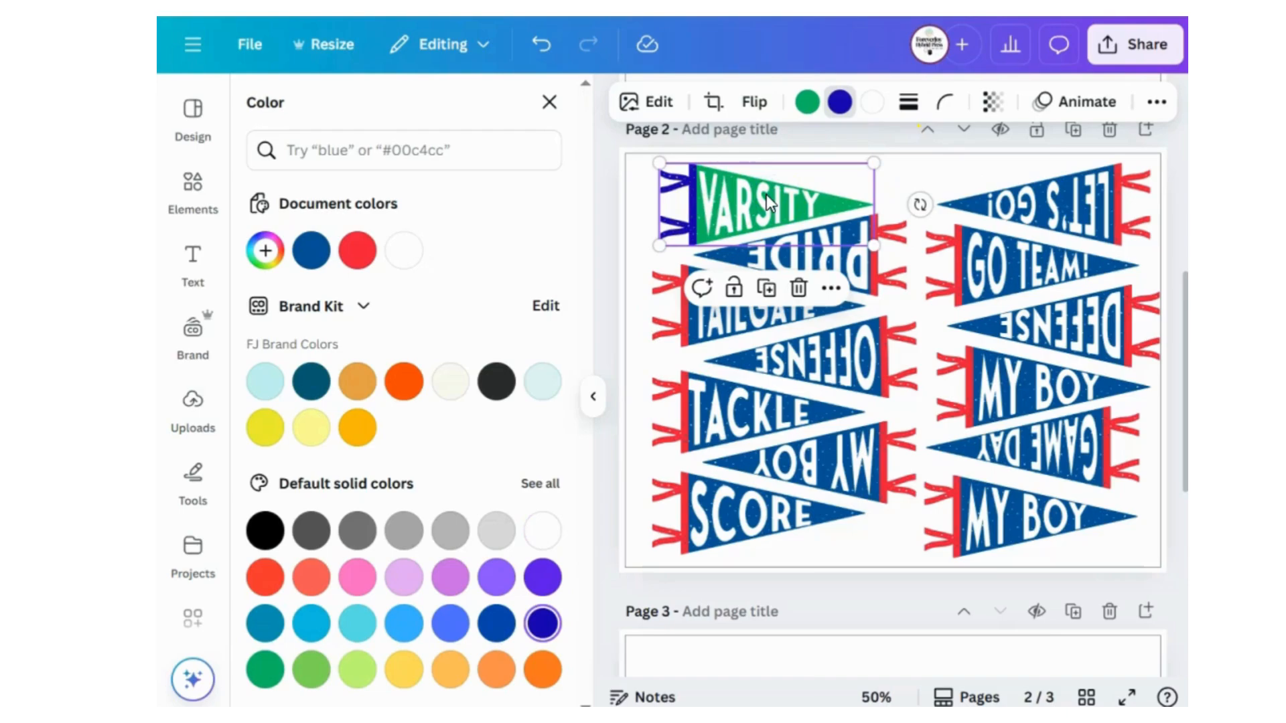
right_click(766, 194)
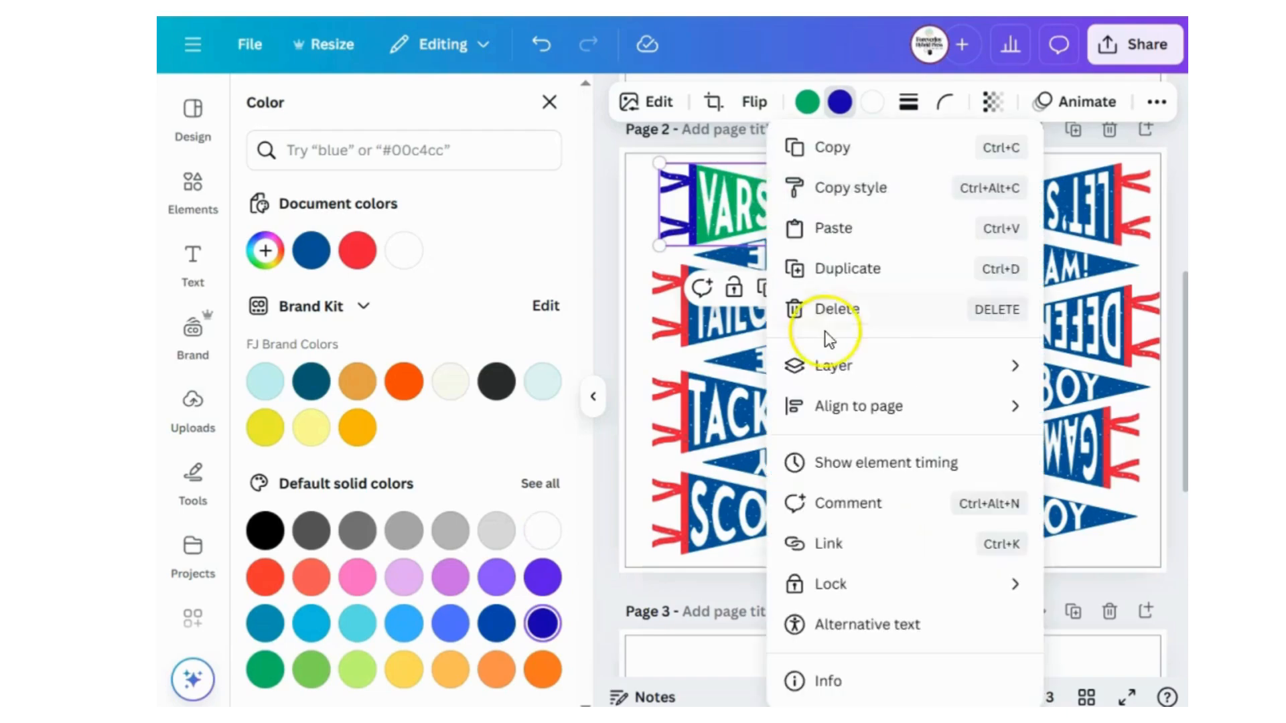
left_click(766, 195)
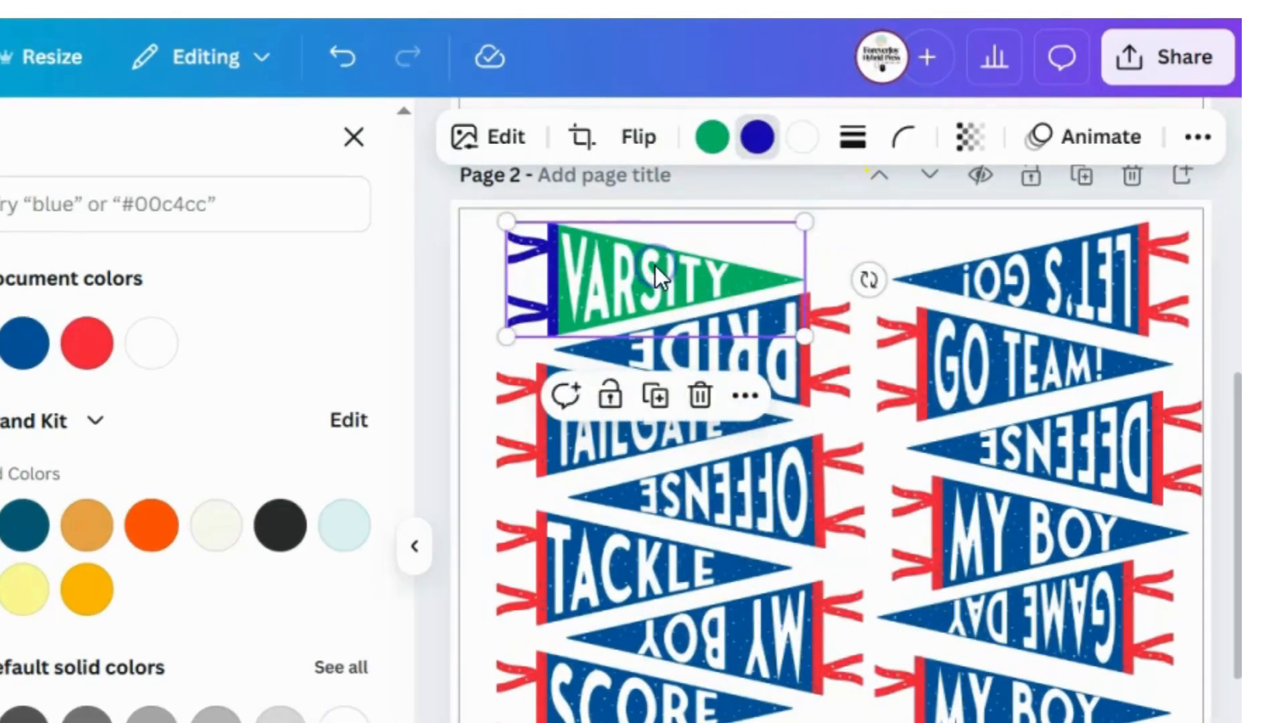
right_click(656, 266)
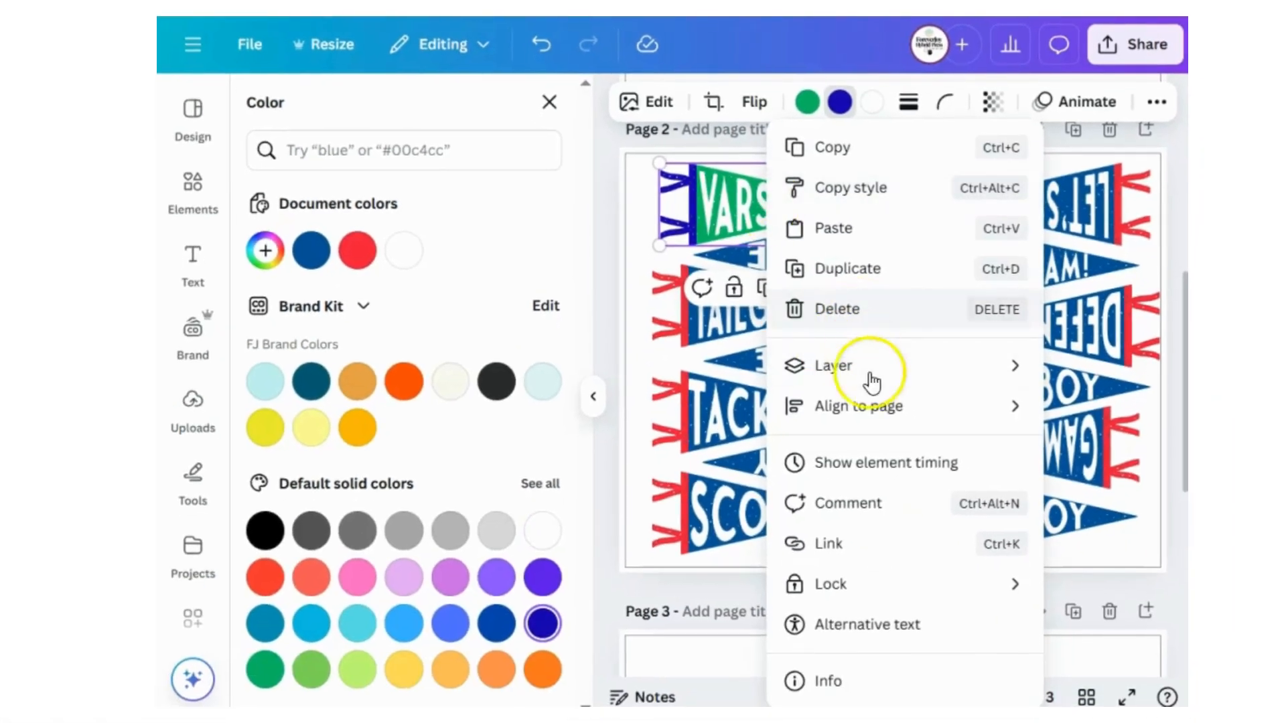
left_click(874, 187)
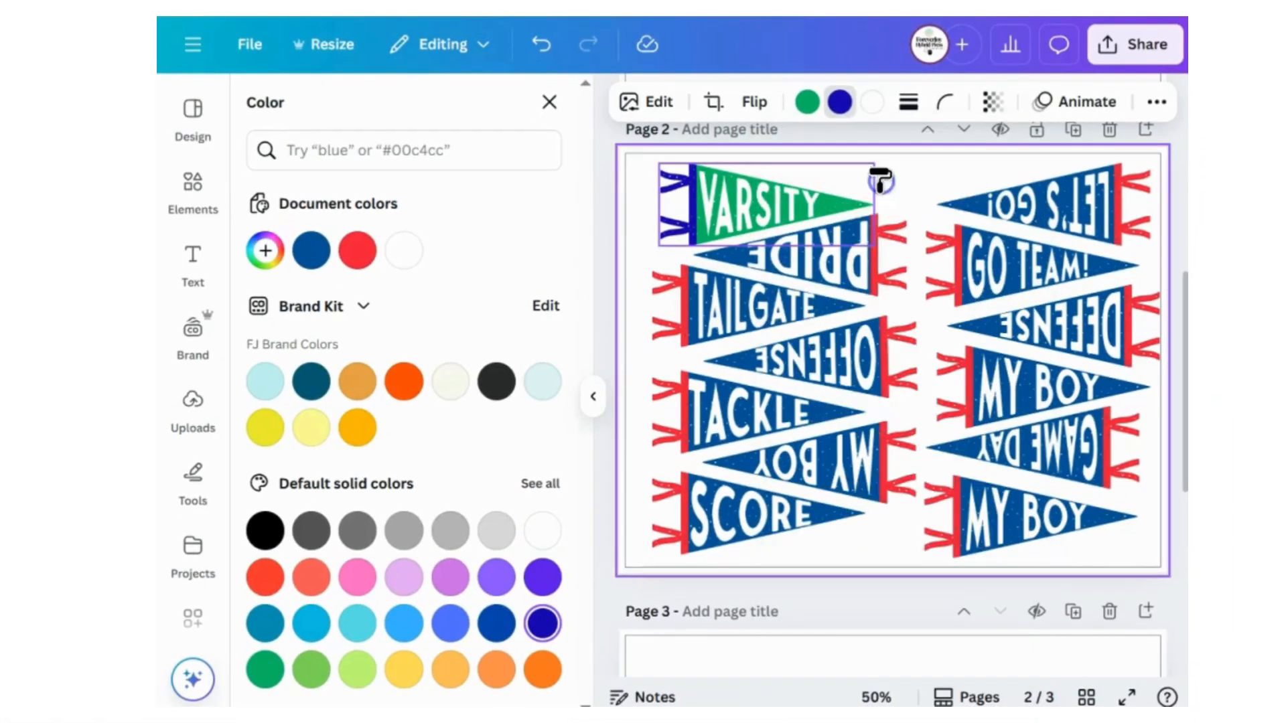
left_click(994, 207)
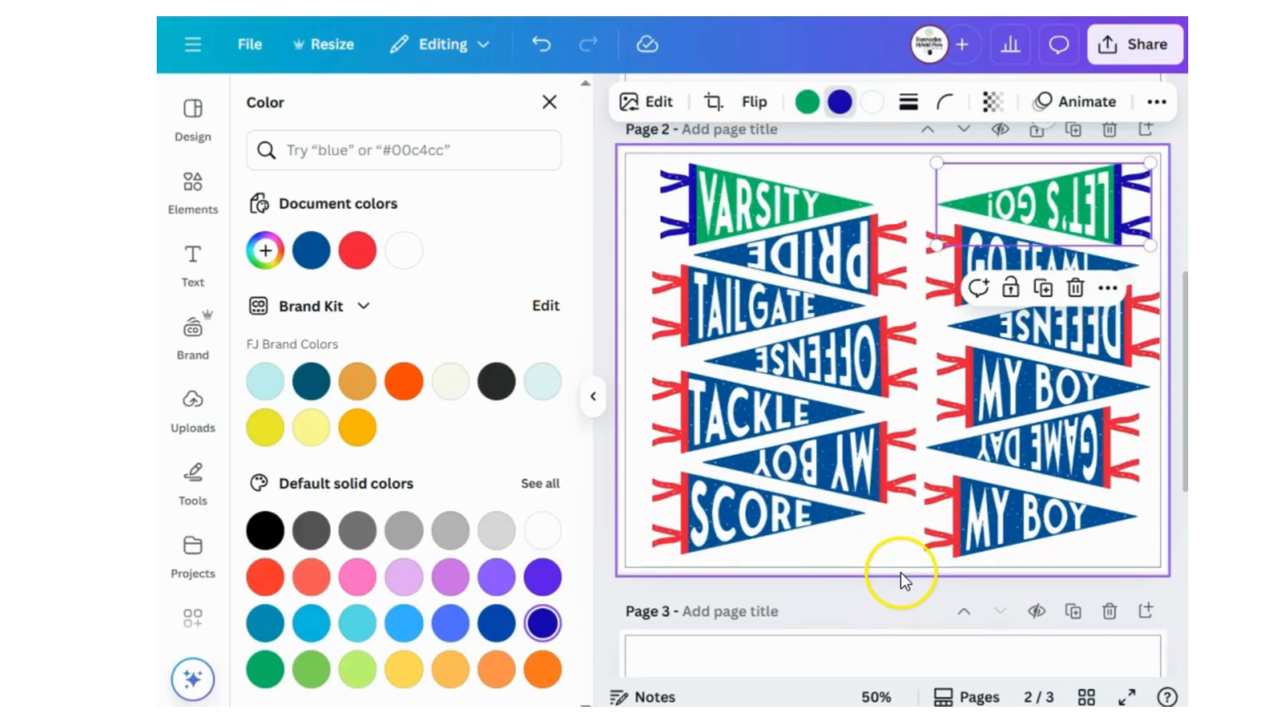
Undo the style applied to the LET'S GO! pennant and the VARSITY pennant's color changes.
left_click(872, 553)
left_click(542, 49)
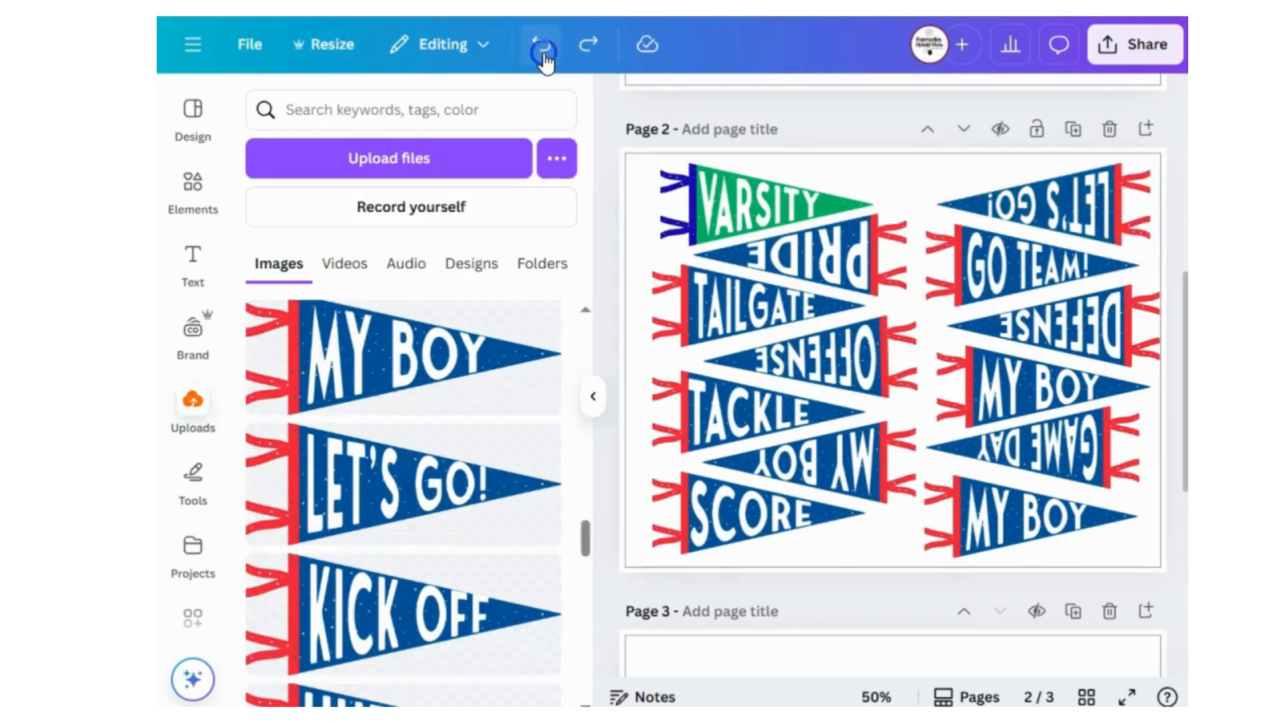
left_click(542, 48)
left_click(542, 49)
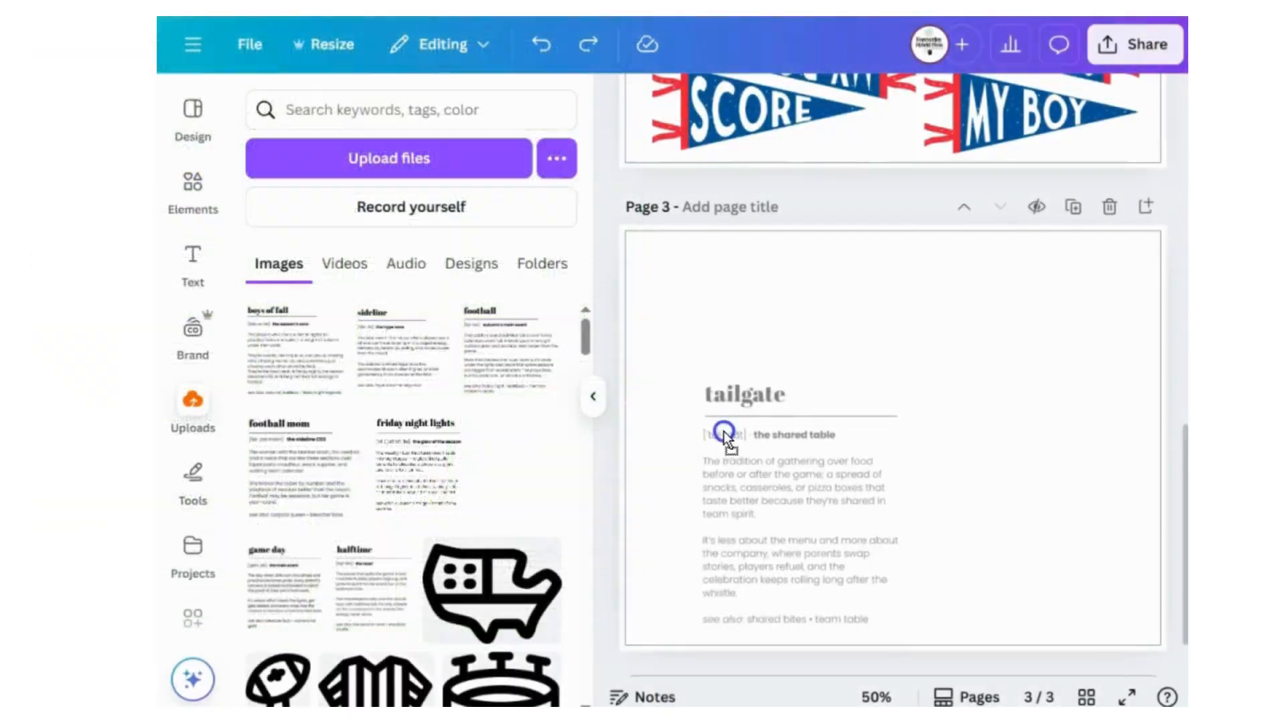
Place the uploaded tailgate definition card on the blank page 3.
left_click_drag(723, 431, 705, 388)
left_click(1032, 407)
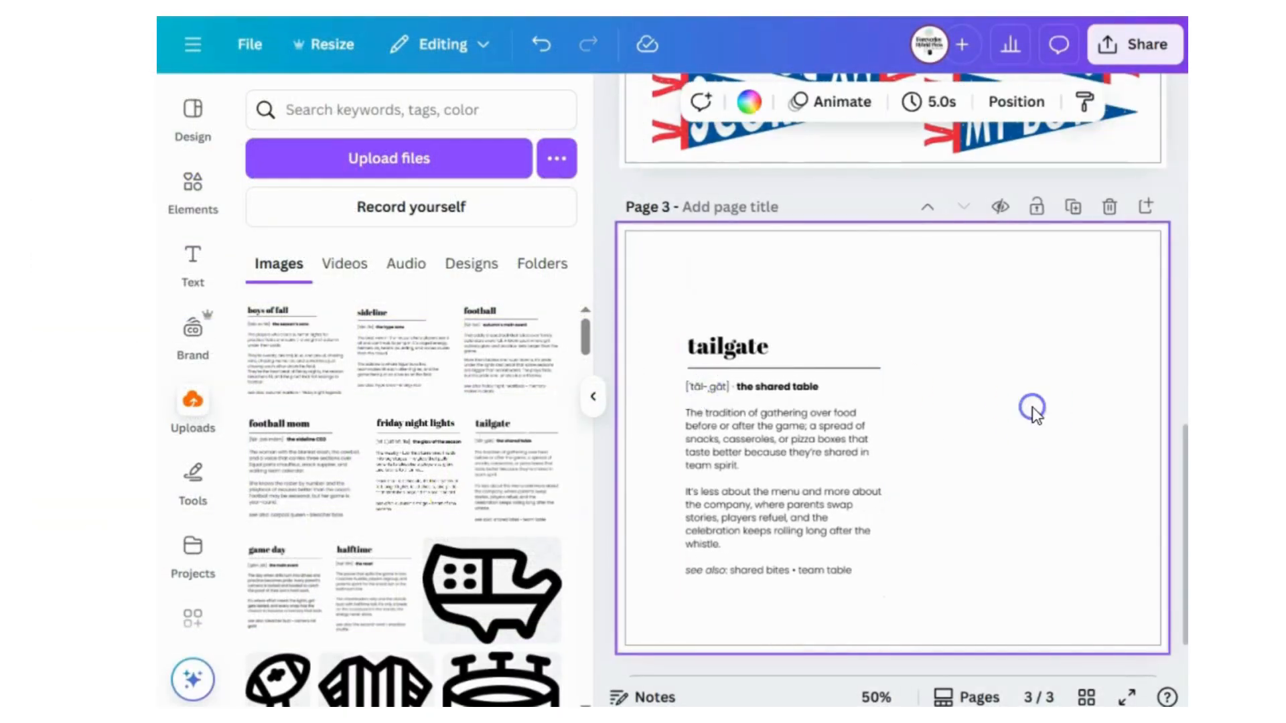
left_click(807, 484)
left_click(1032, 480)
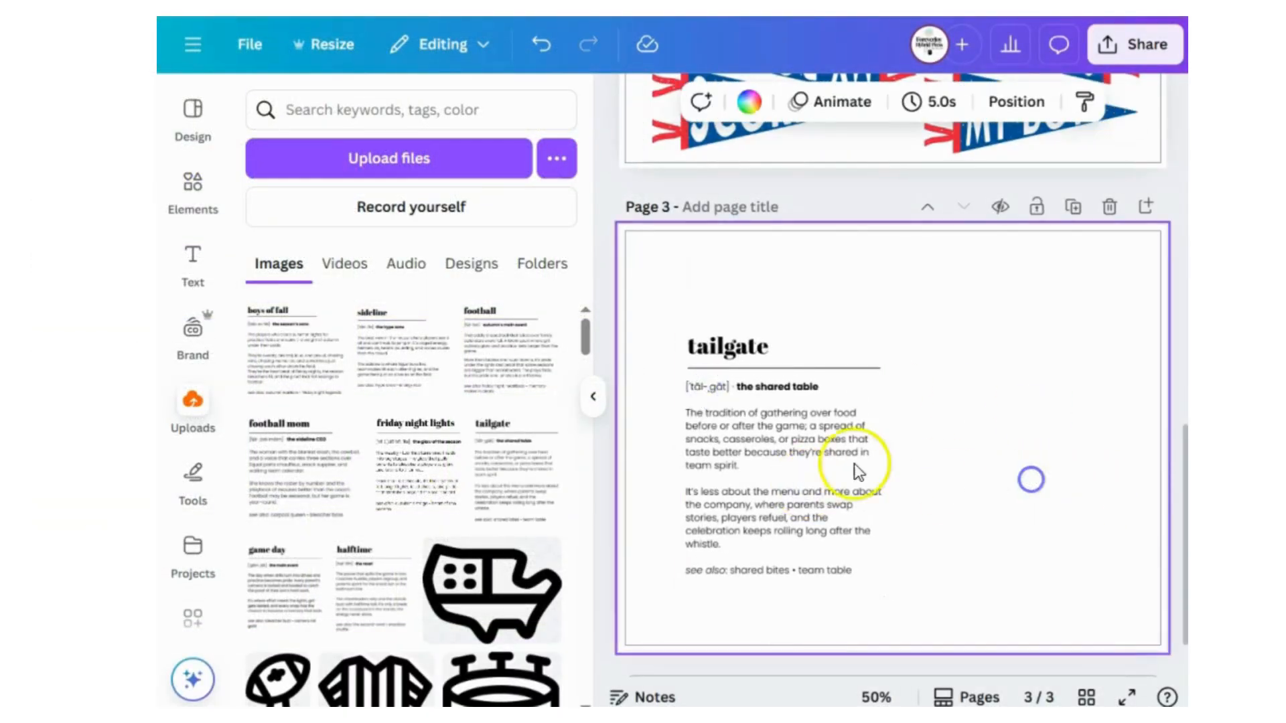
Resize the tailgate card to 3 in wide with its ratio locked and move it near the page's upper-left corner.
left_click(806, 453)
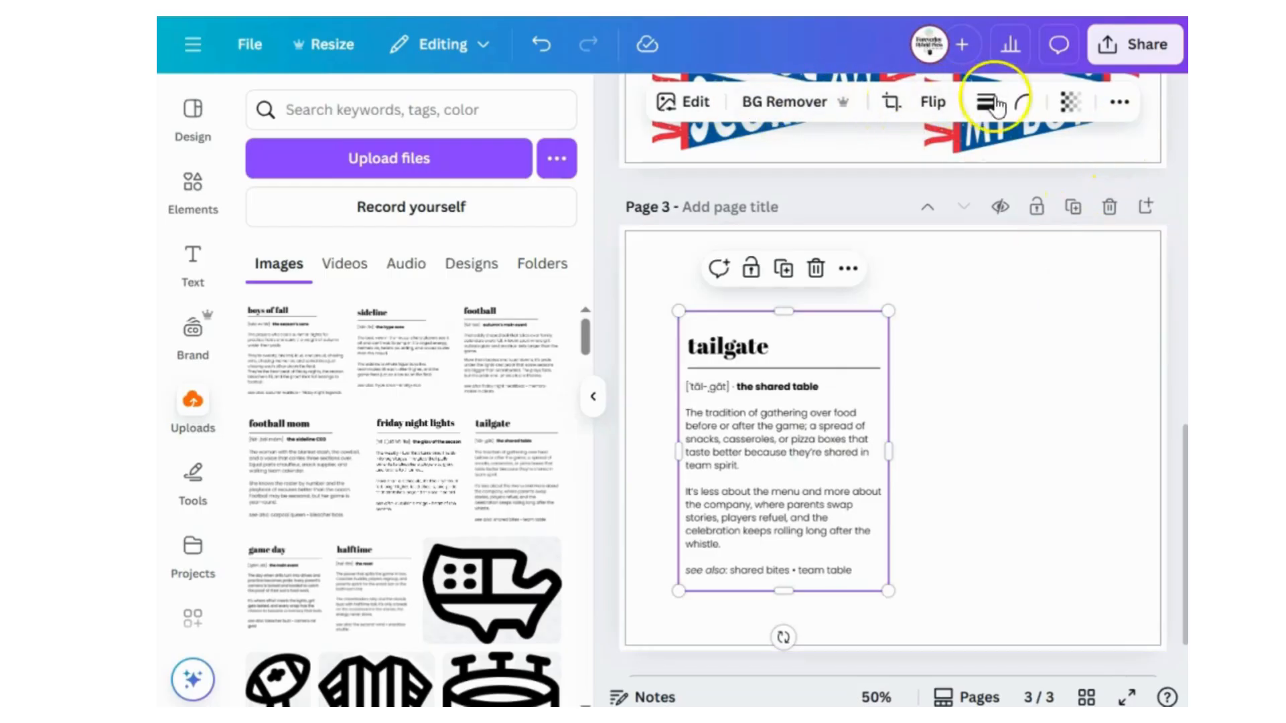
left_click(1118, 103)
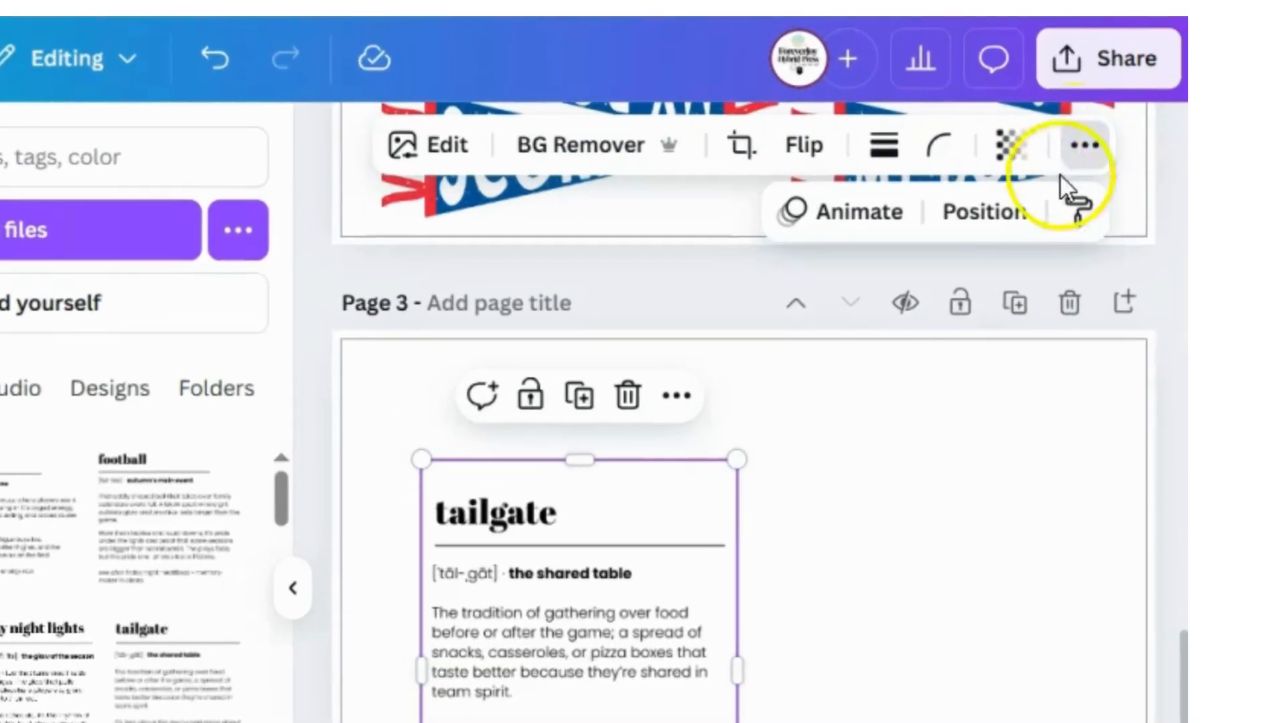
left_click(991, 211)
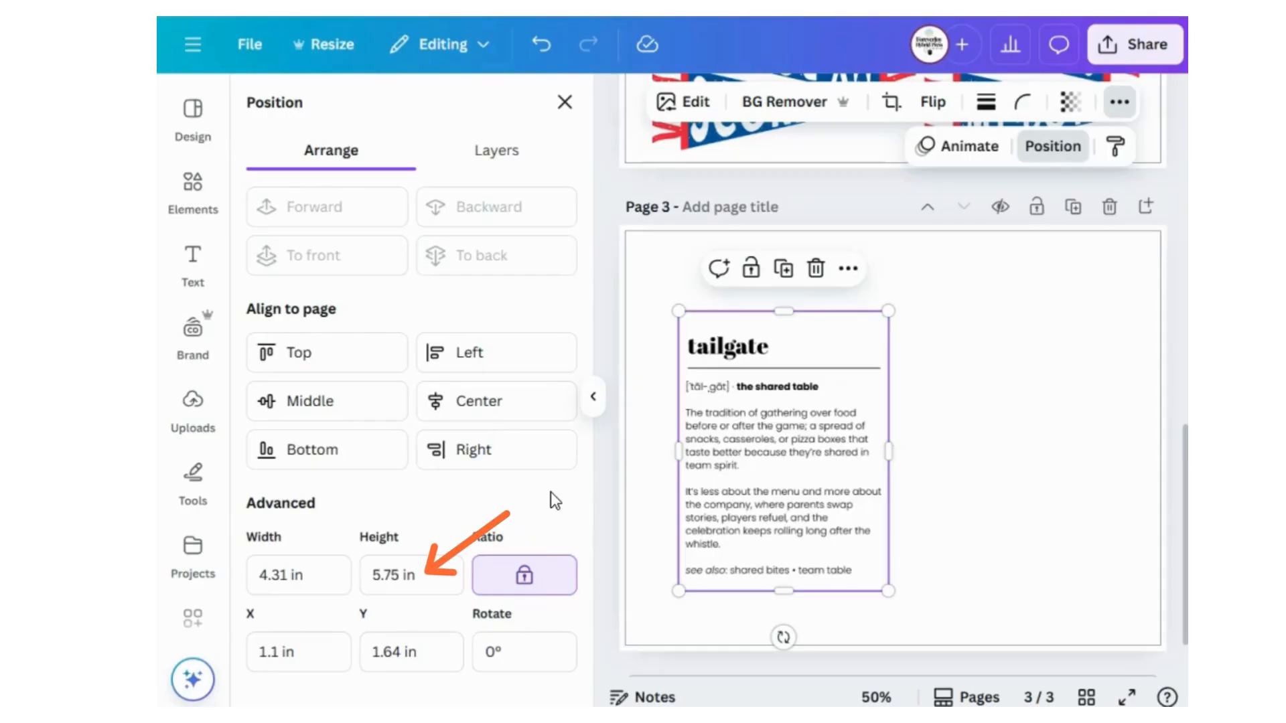
left_click(305, 576)
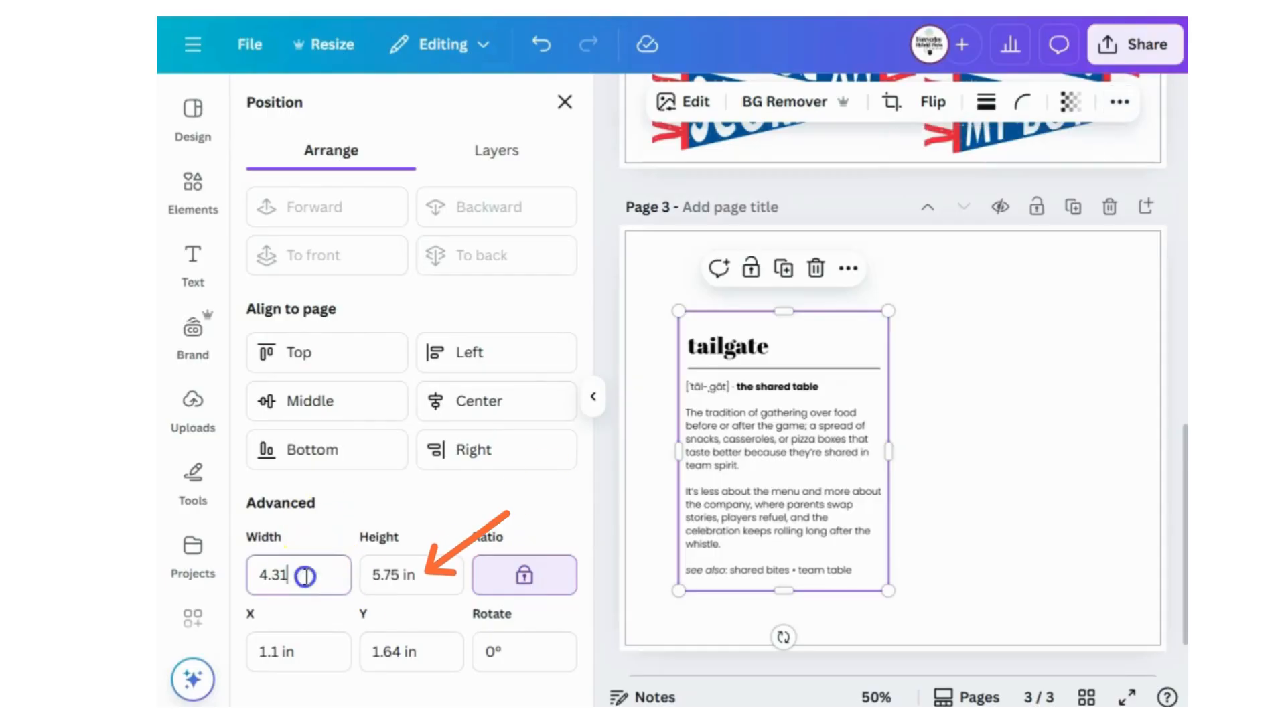
left_click_drag(305, 576, 210, 558)
type("3")
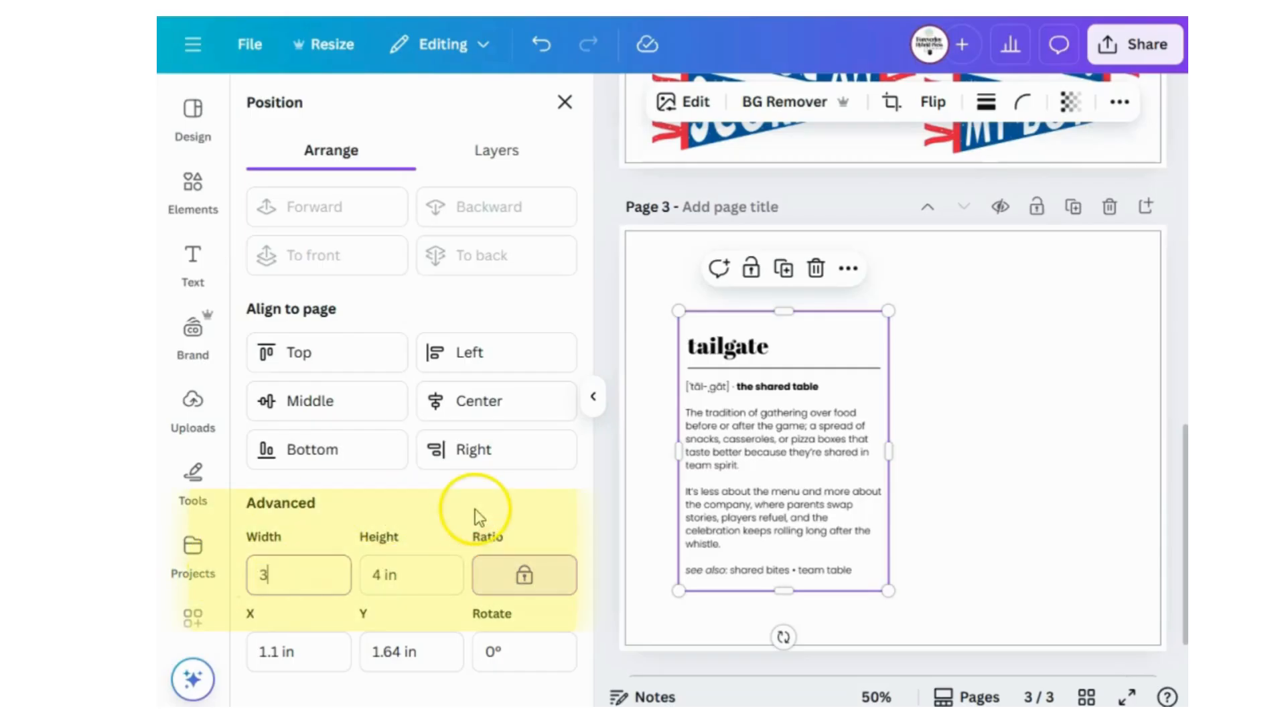
key("Return")
left_click(1038, 523)
left_click_drag(737, 453, 711, 414)
left_click(887, 460)
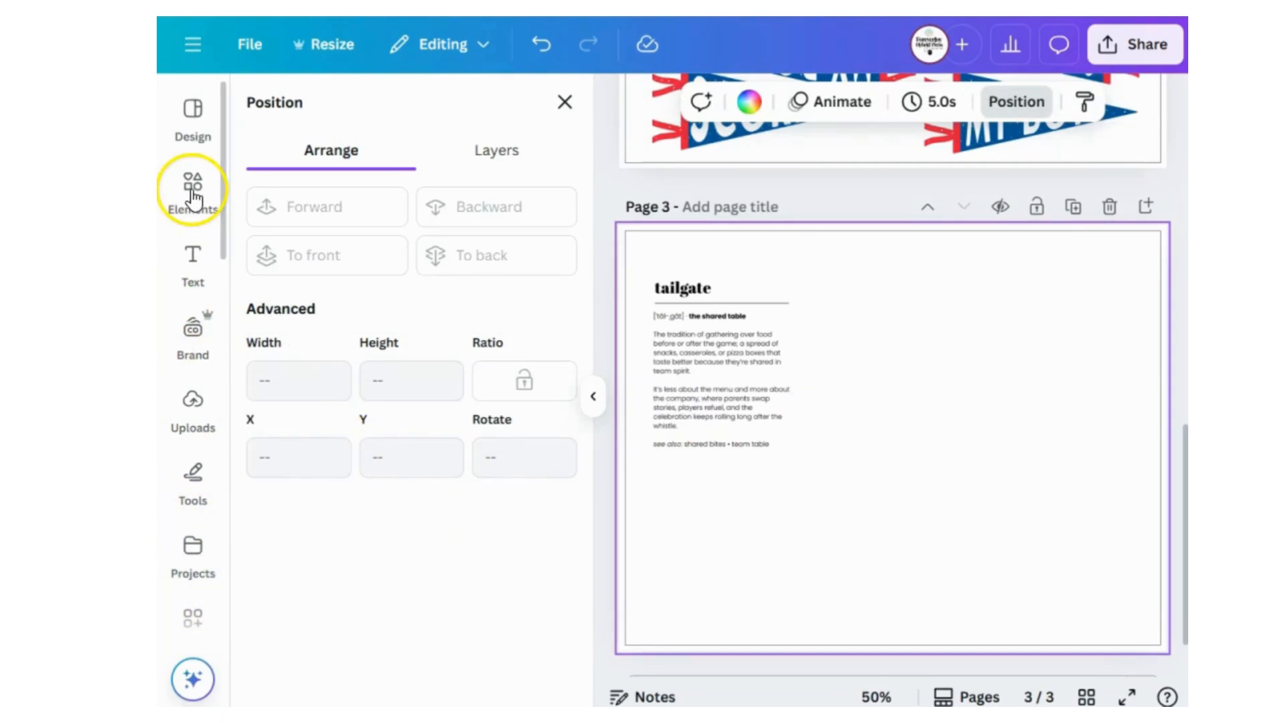
Place the uploaded boys of fall card to the right of the tailgate card and set its width to 3 in.
left_click(193, 410)
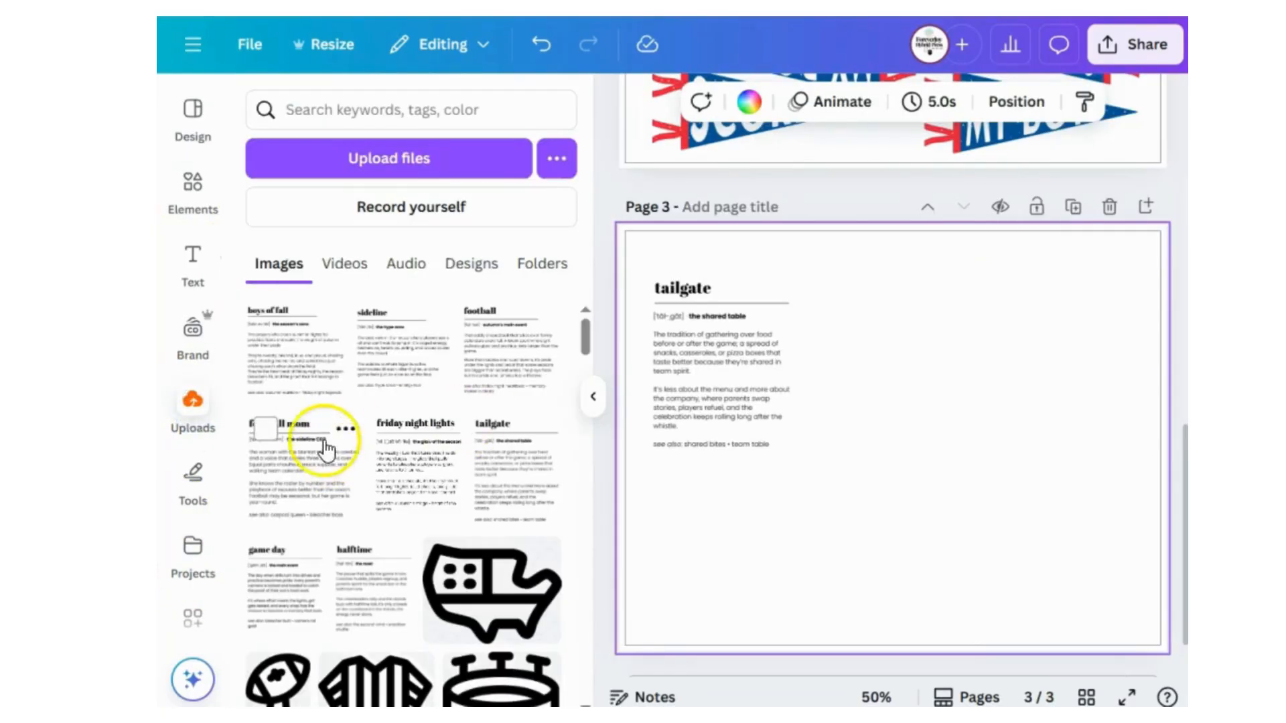
left_click_drag(288, 373, 938, 459)
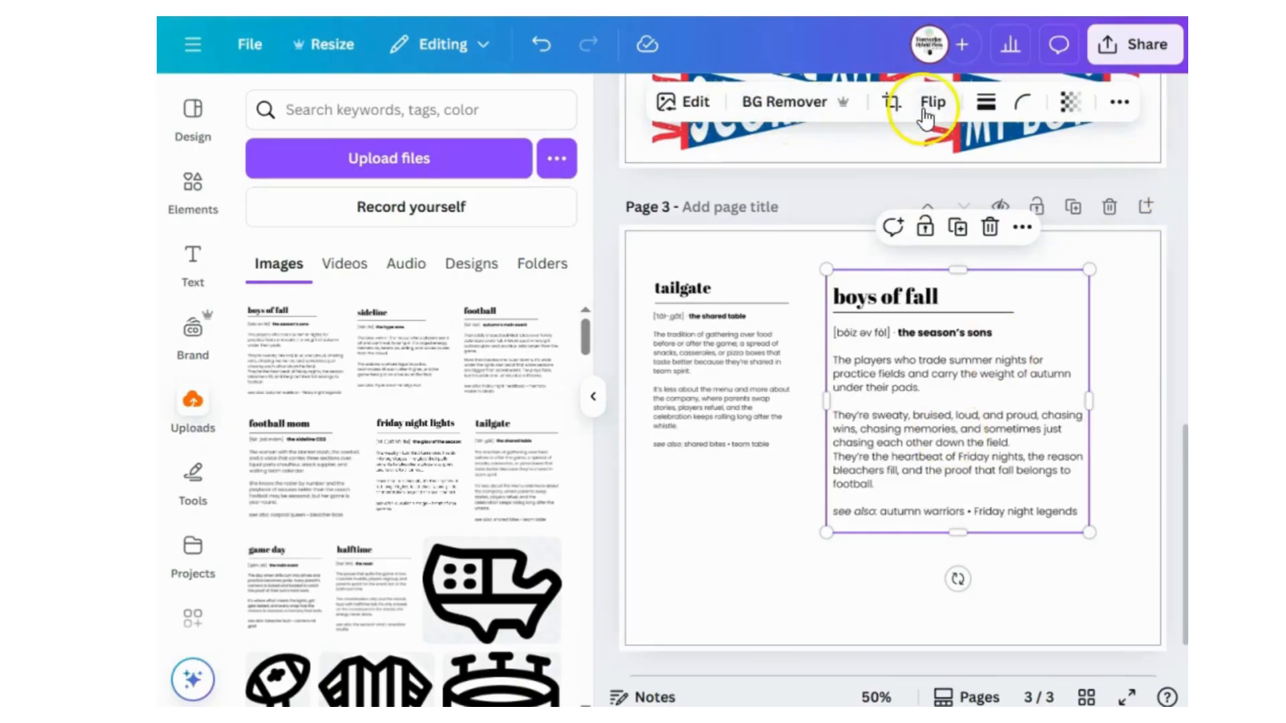
left_click(1119, 104)
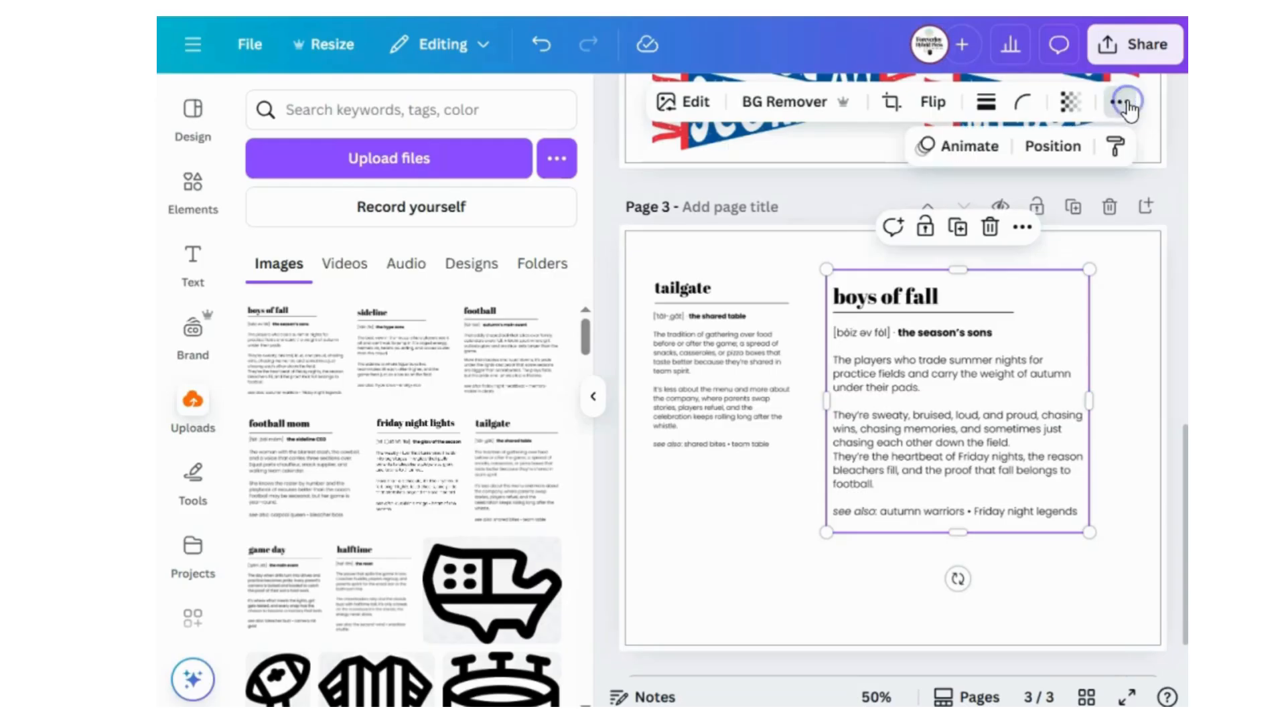
left_click(1054, 147)
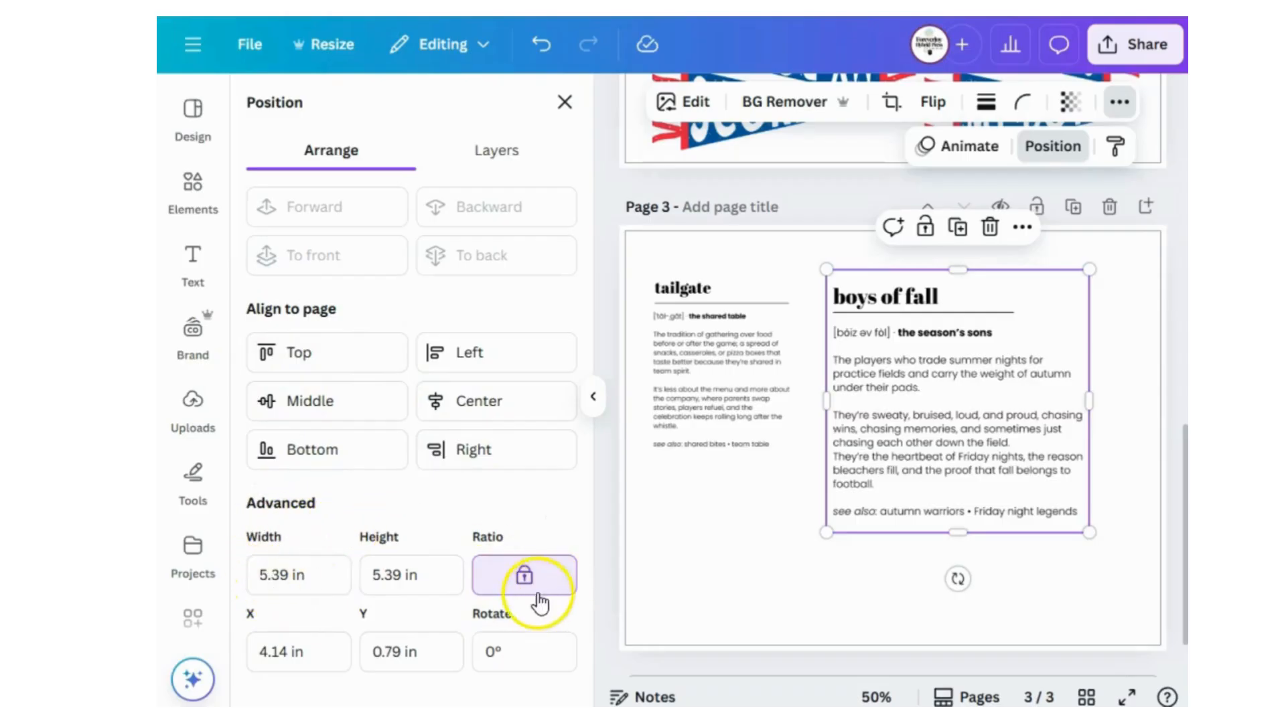
left_click(299, 572)
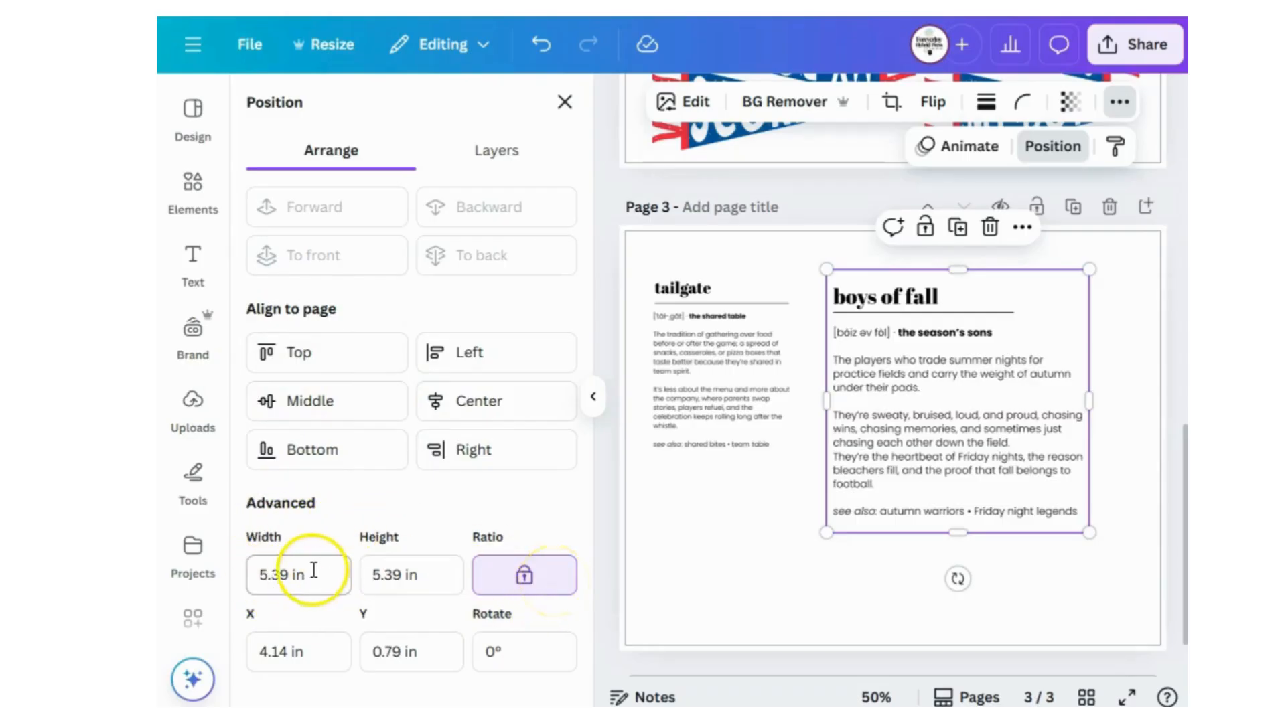
double_click(301, 573)
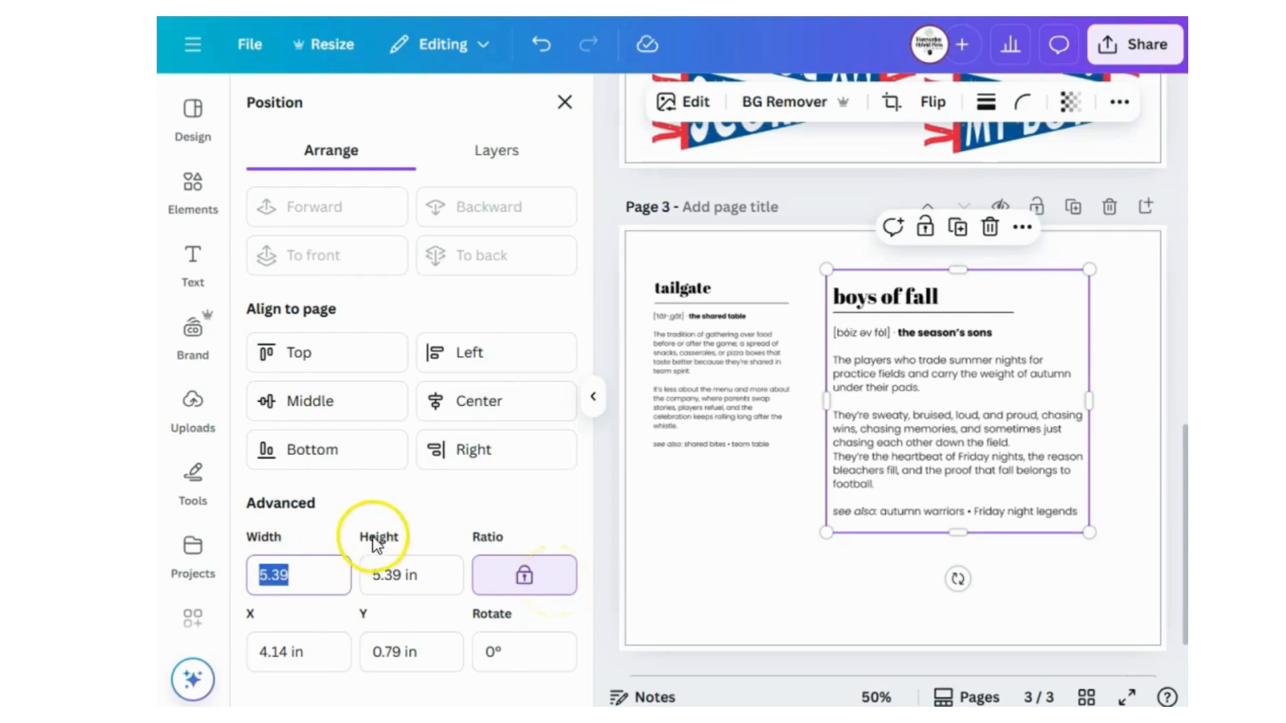
type("3")
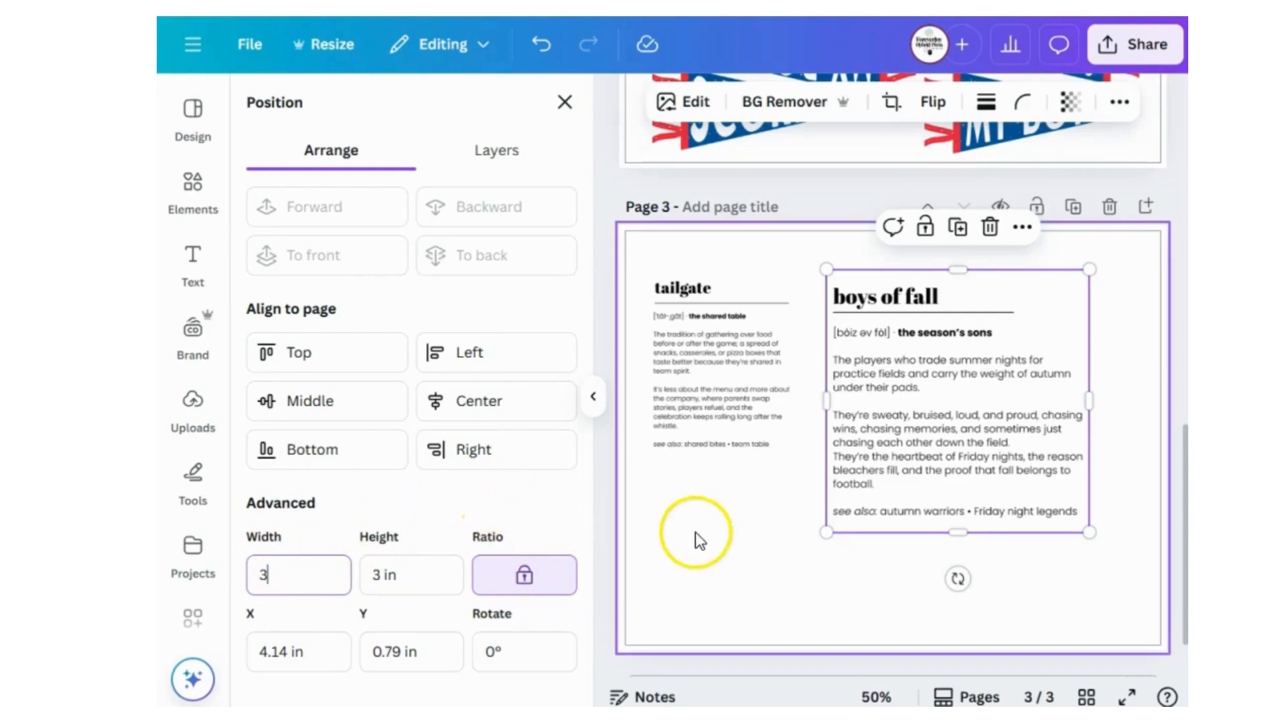
left_click(727, 535)
left_click(869, 351)
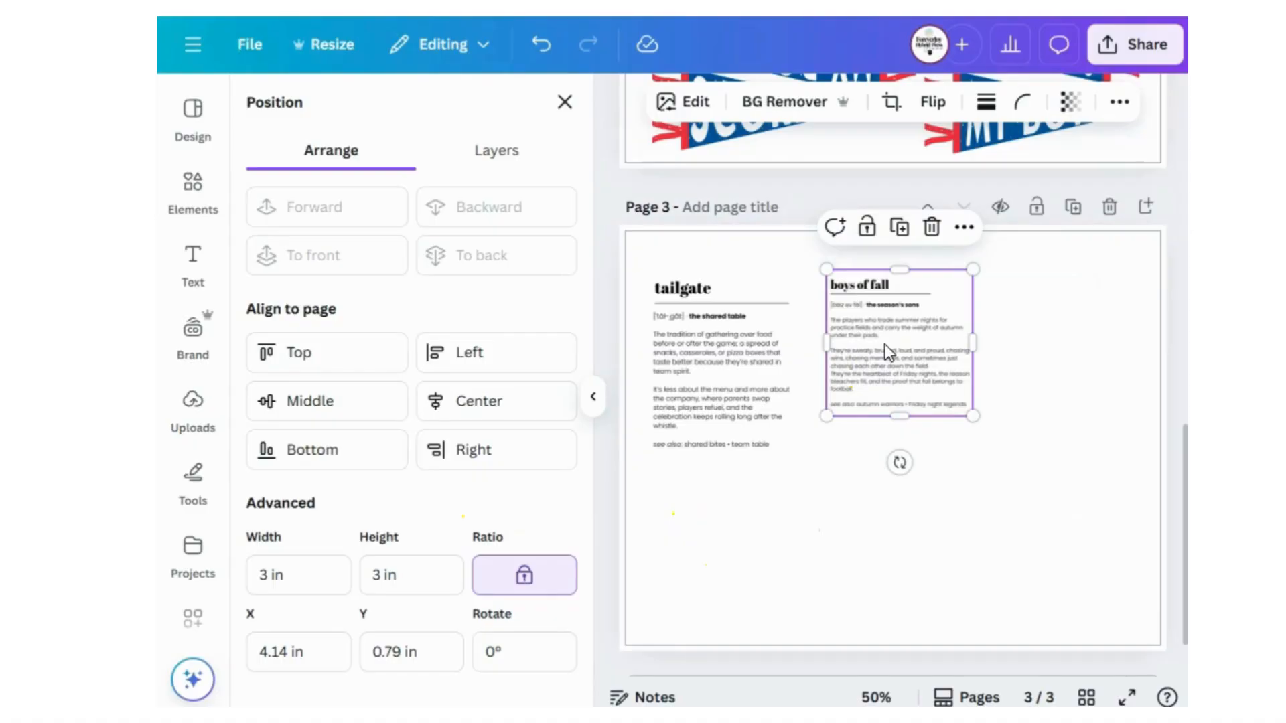
left_click(801, 524)
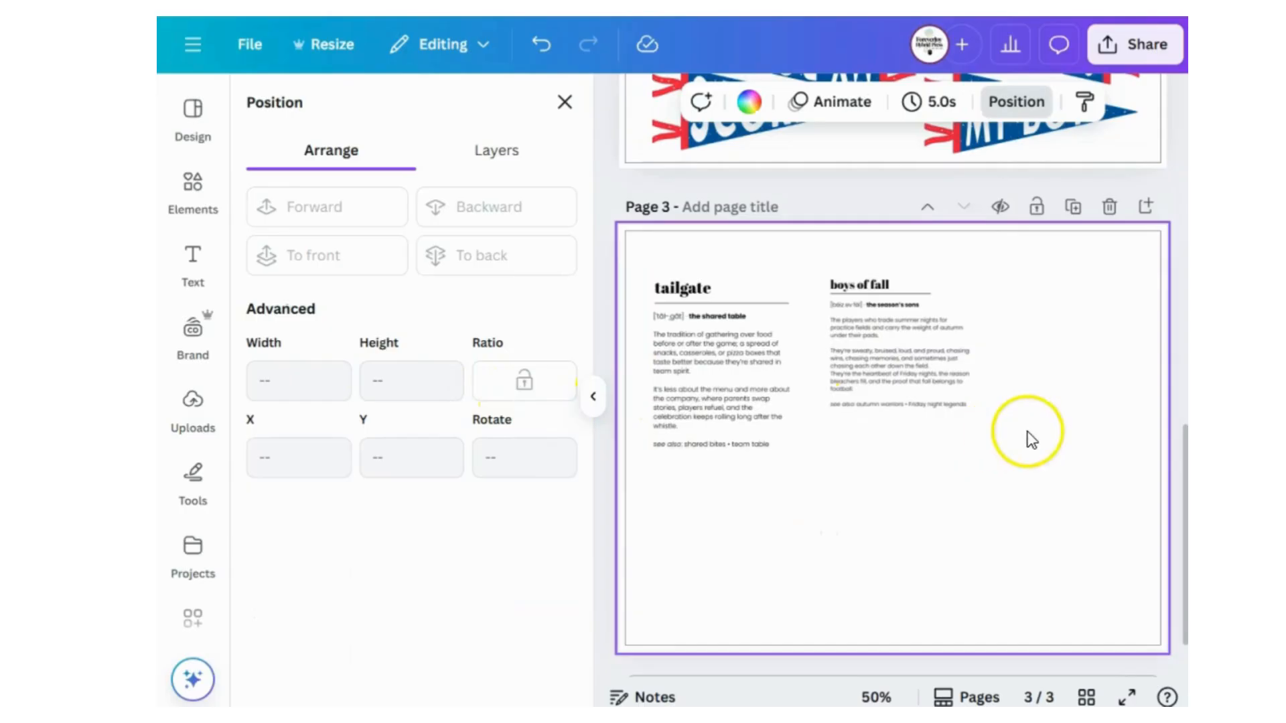
left_click(728, 379)
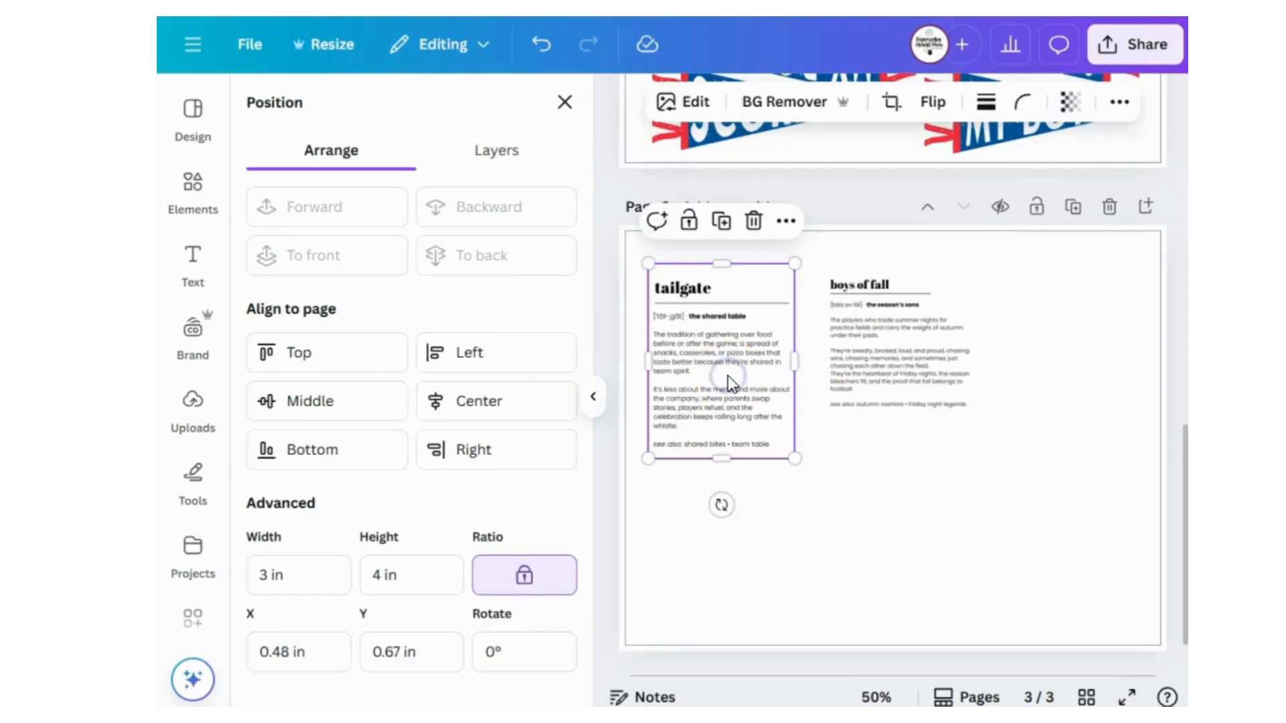
left_click(899, 483)
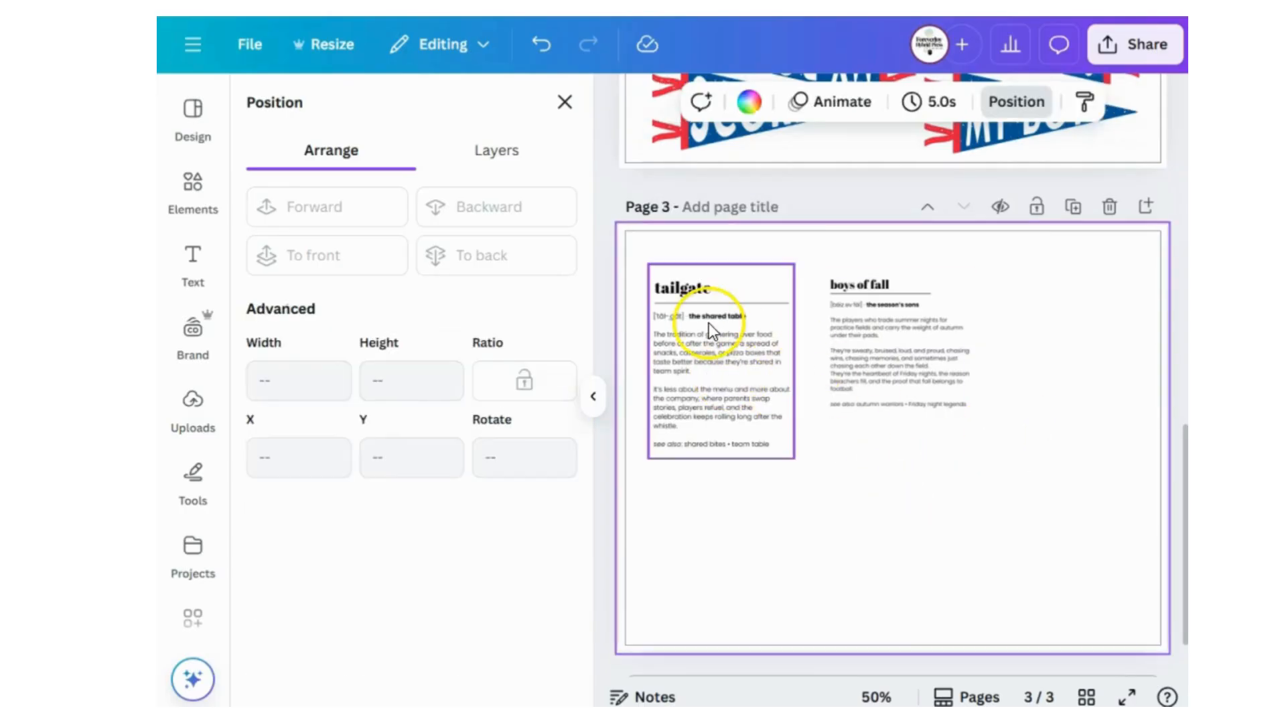
left_click(680, 323)
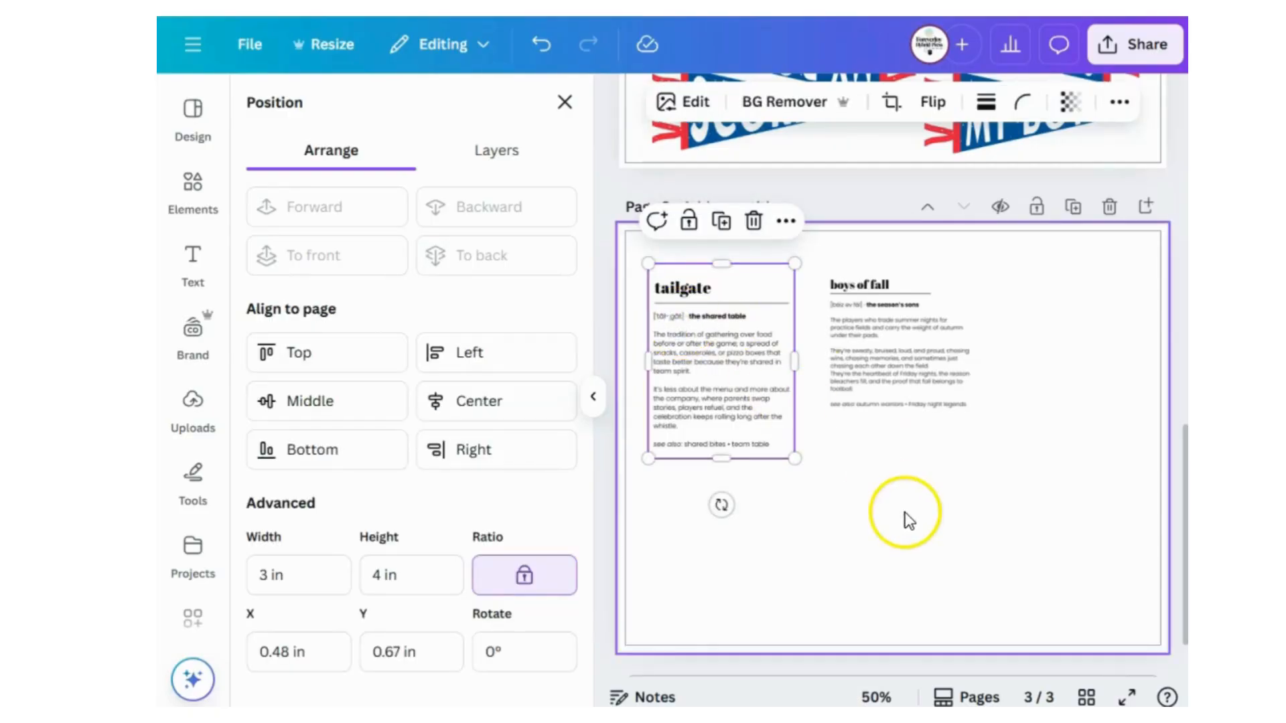
left_click(732, 377)
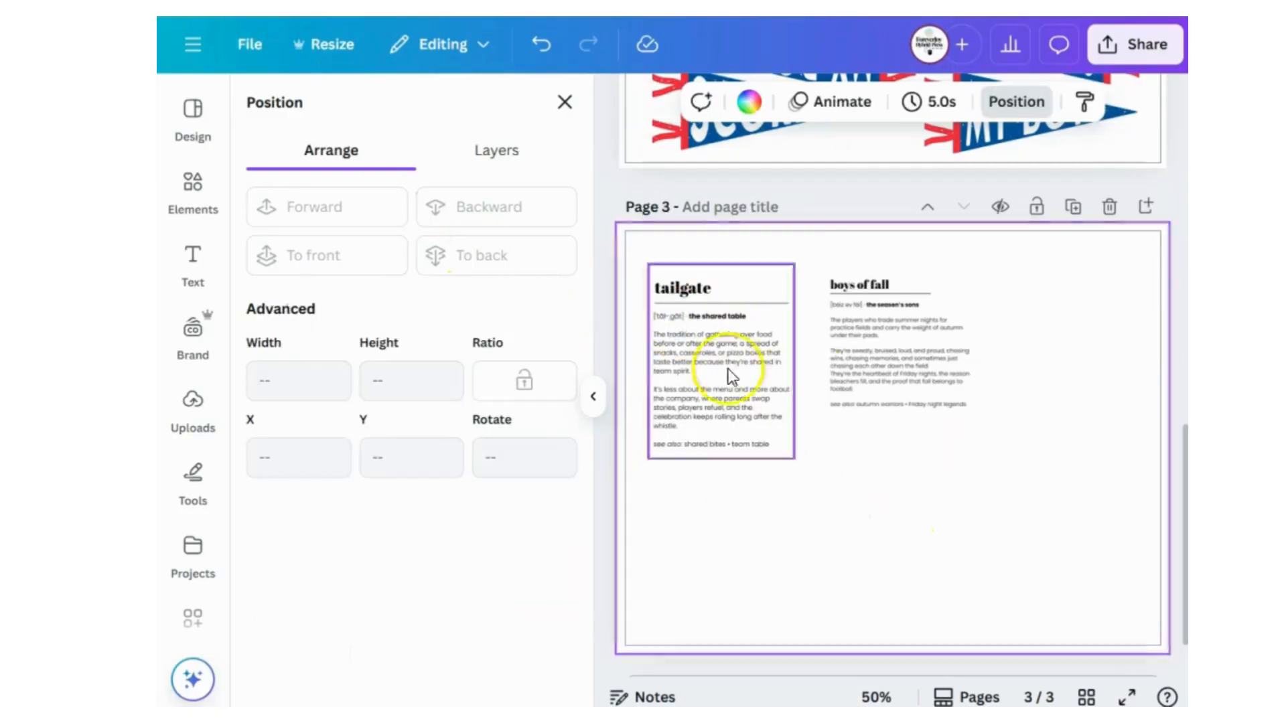
Add a solid border around the tailgate card.
left_click(684, 358)
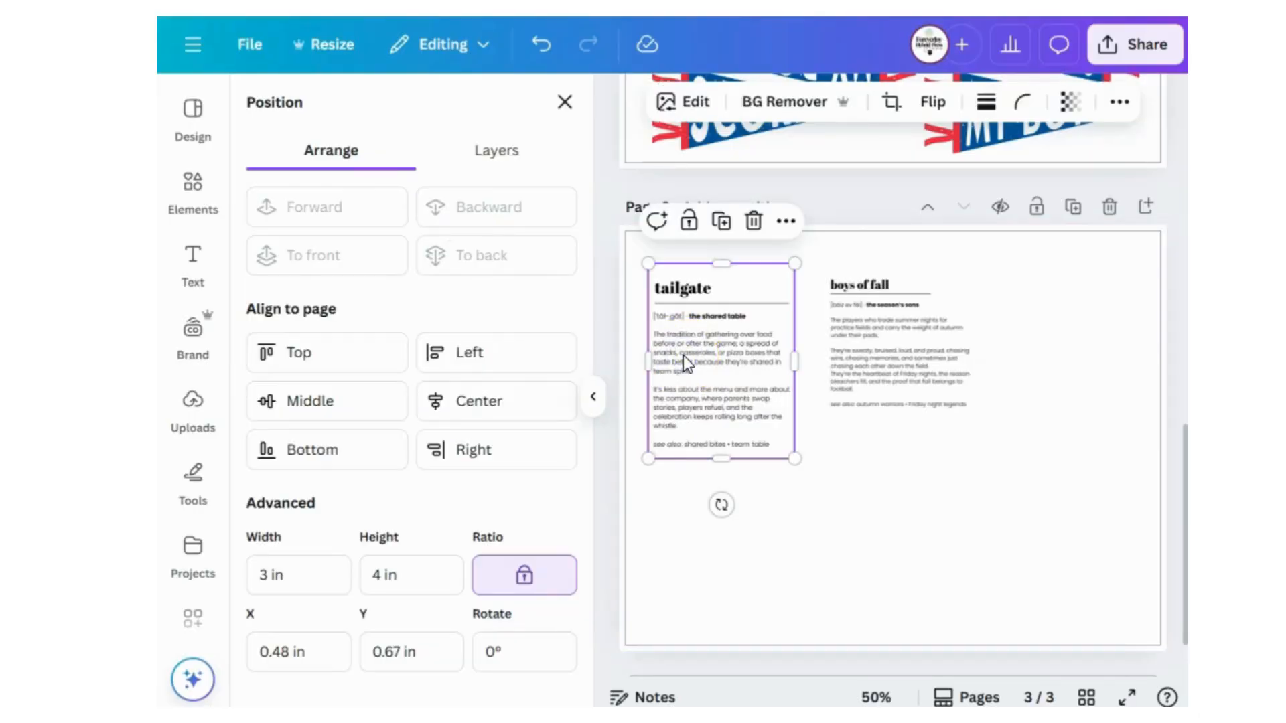
left_click(985, 110)
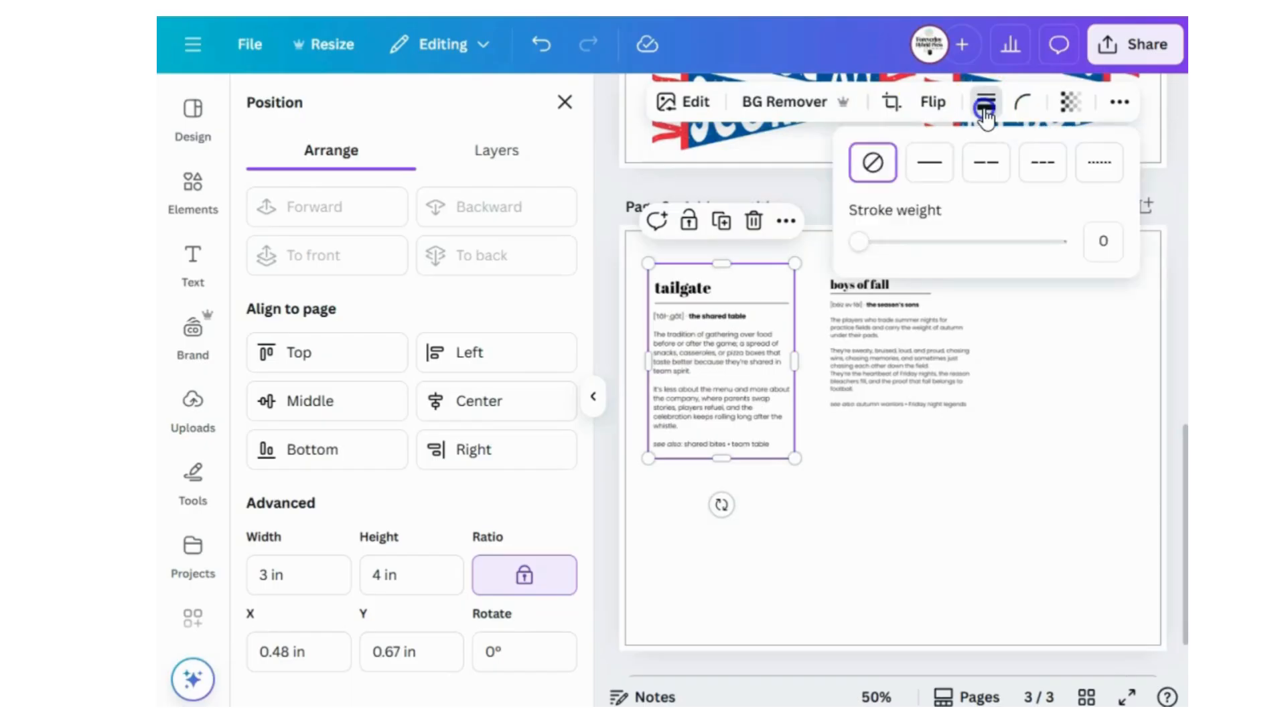
left_click(929, 163)
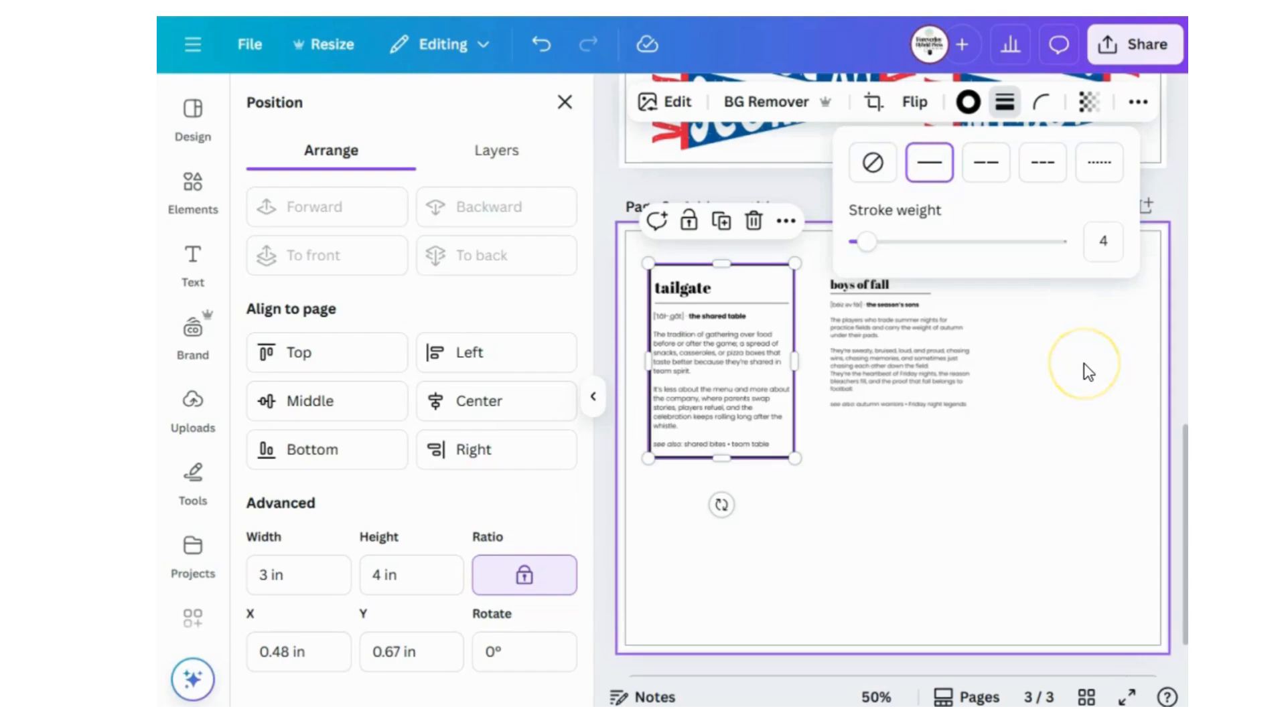
left_click(1083, 363)
left_click(707, 380)
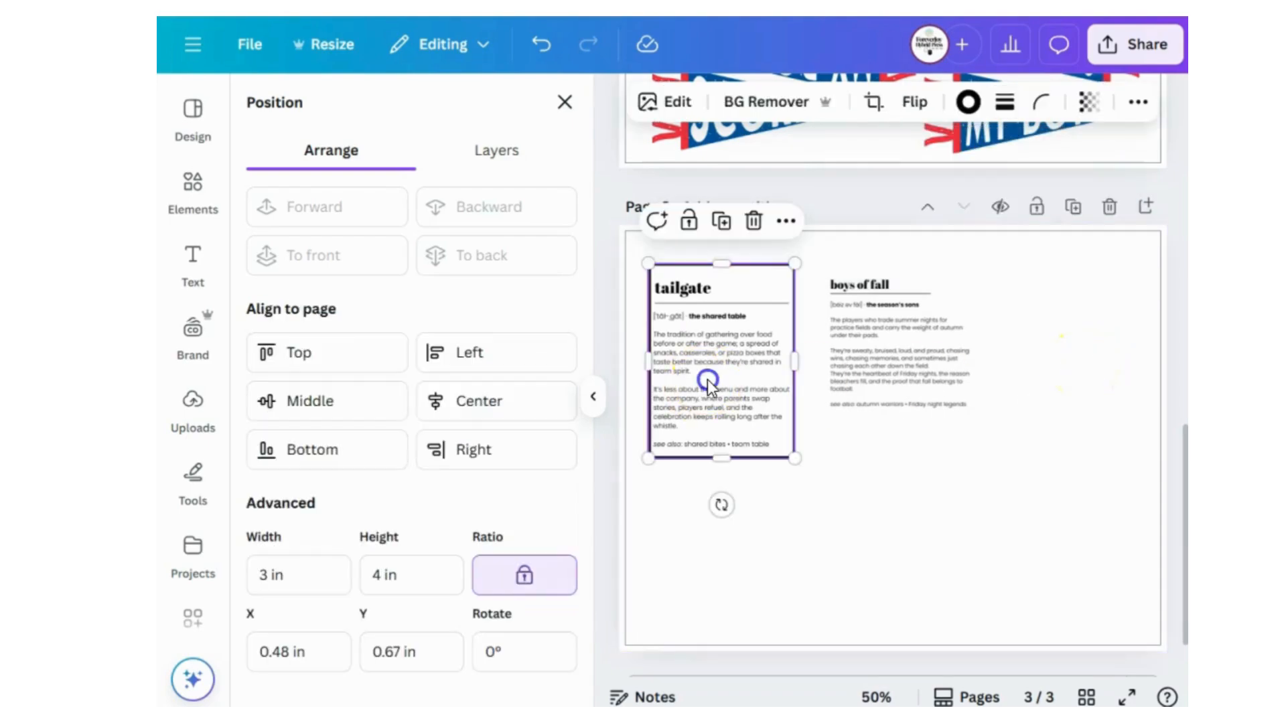
Recolor the tailgate card's border with the palest aqua from the FJ Brand Colors.
left_click(877, 697)
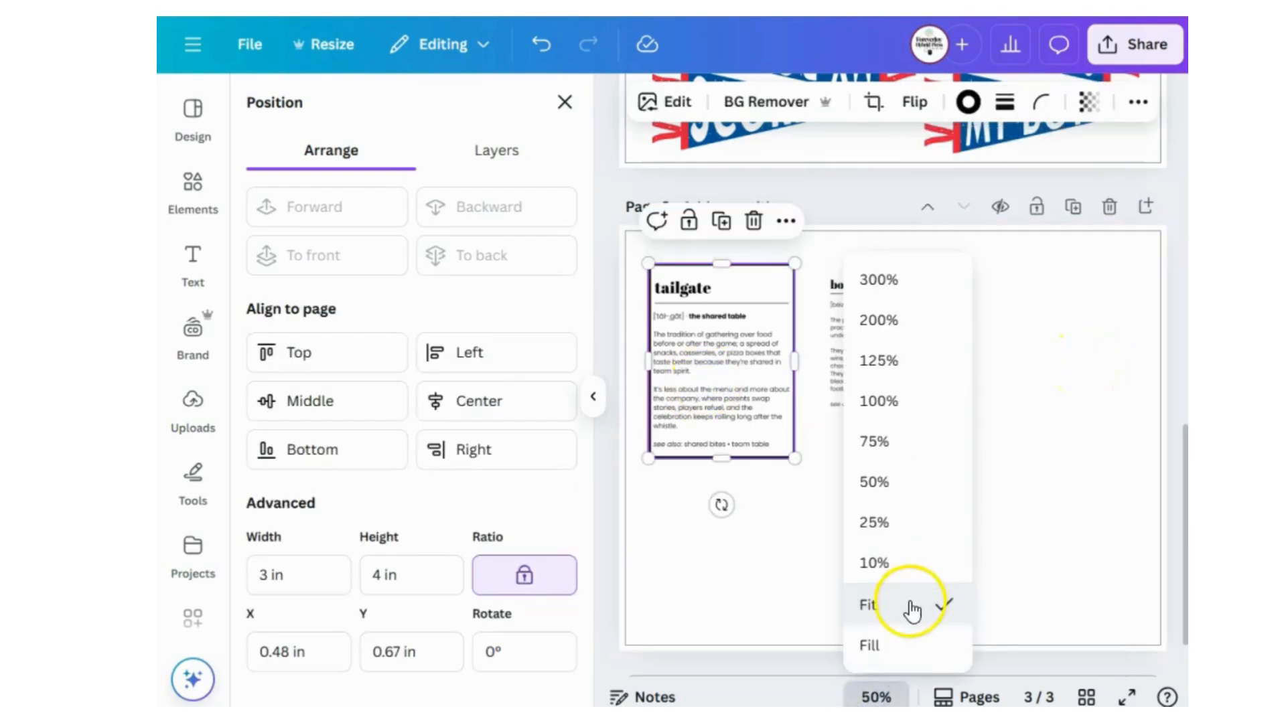
left_click(906, 404)
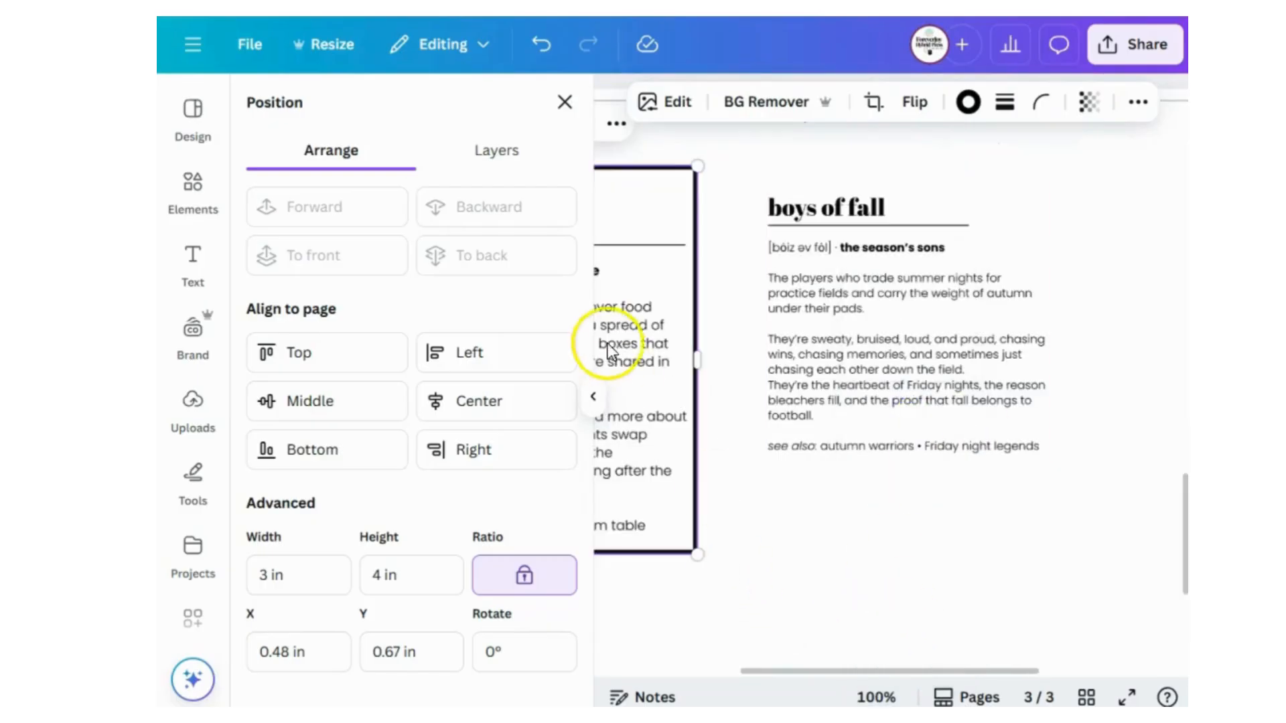
left_click(592, 396)
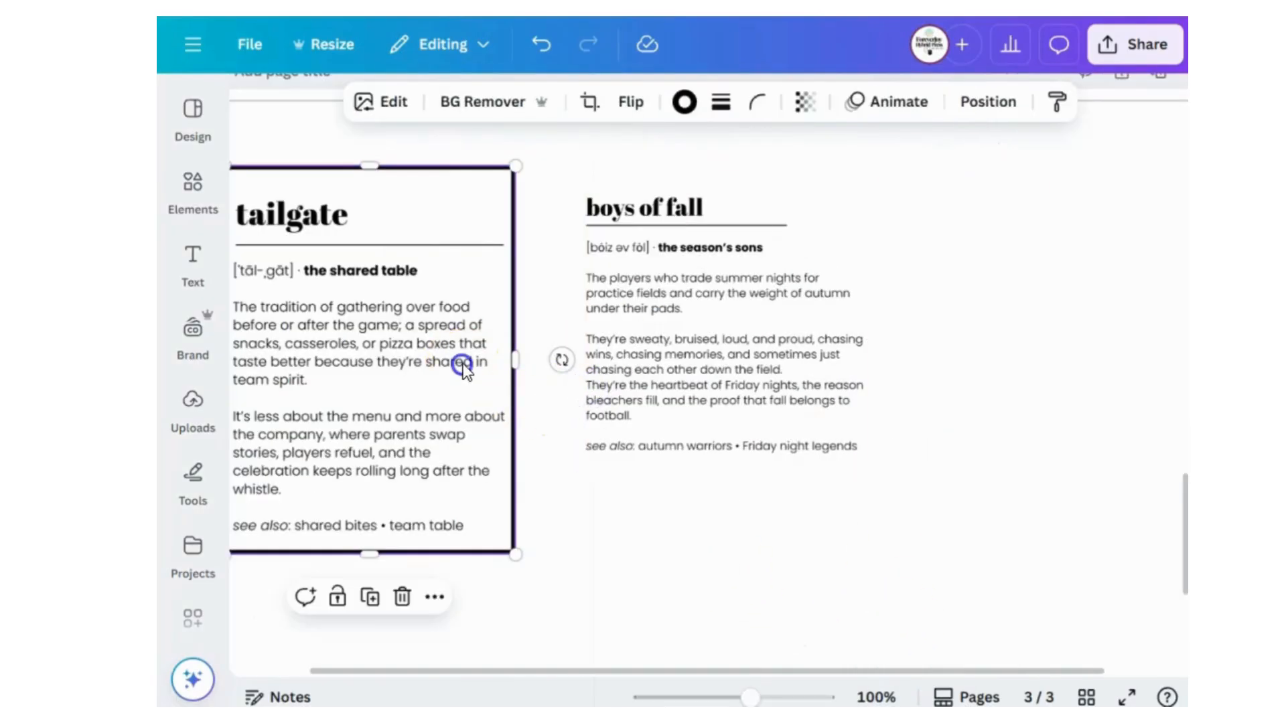
left_click(683, 103)
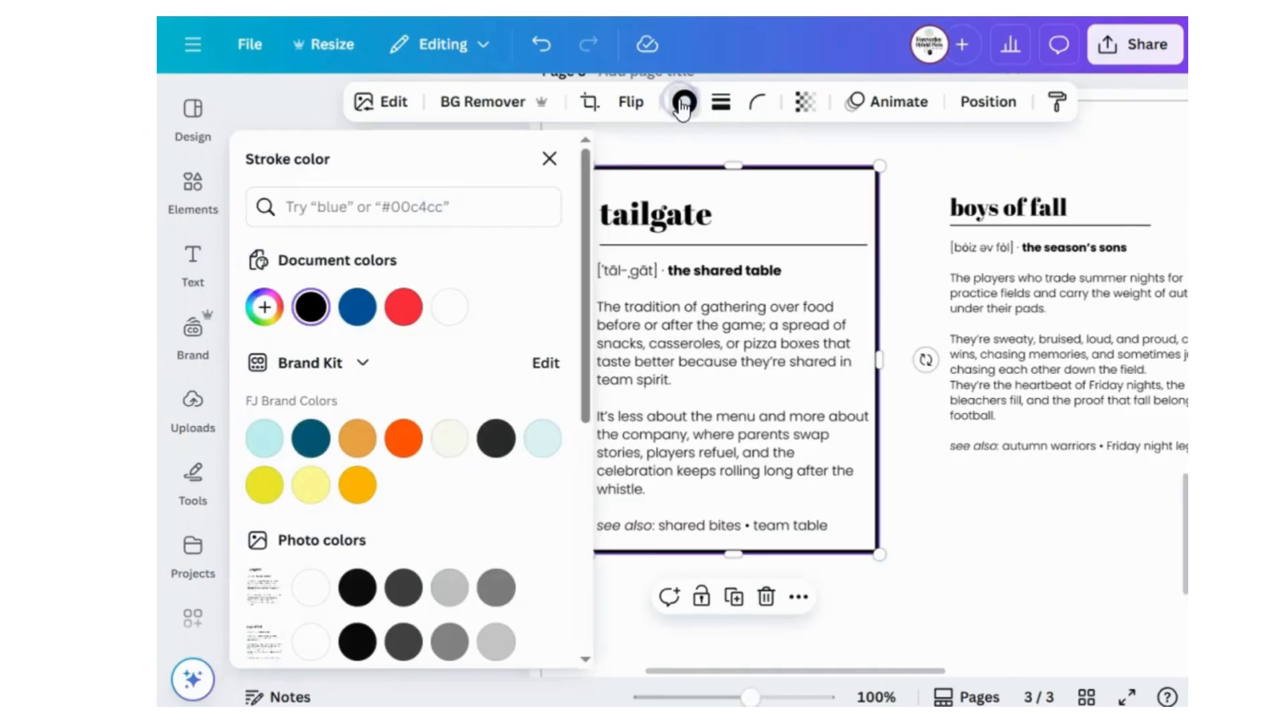
left_click(548, 437)
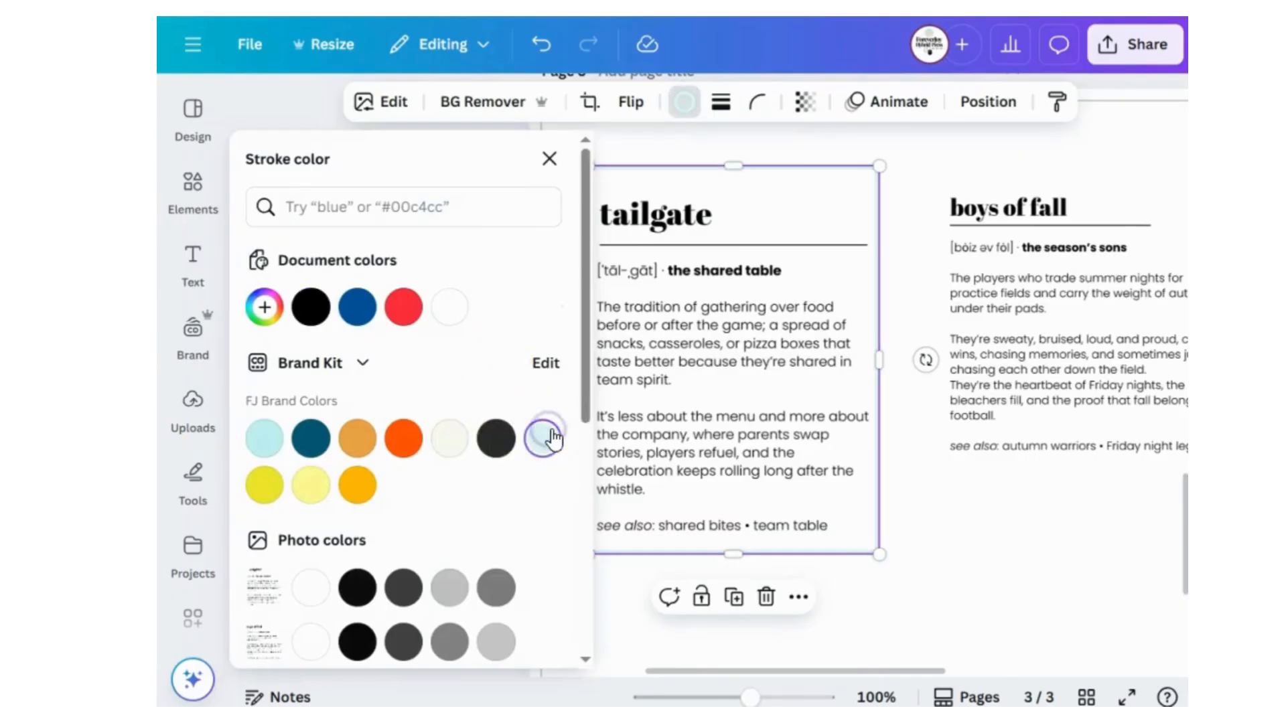
Set the stroke weight of the tailgate card's border to 2.
left_click(722, 101)
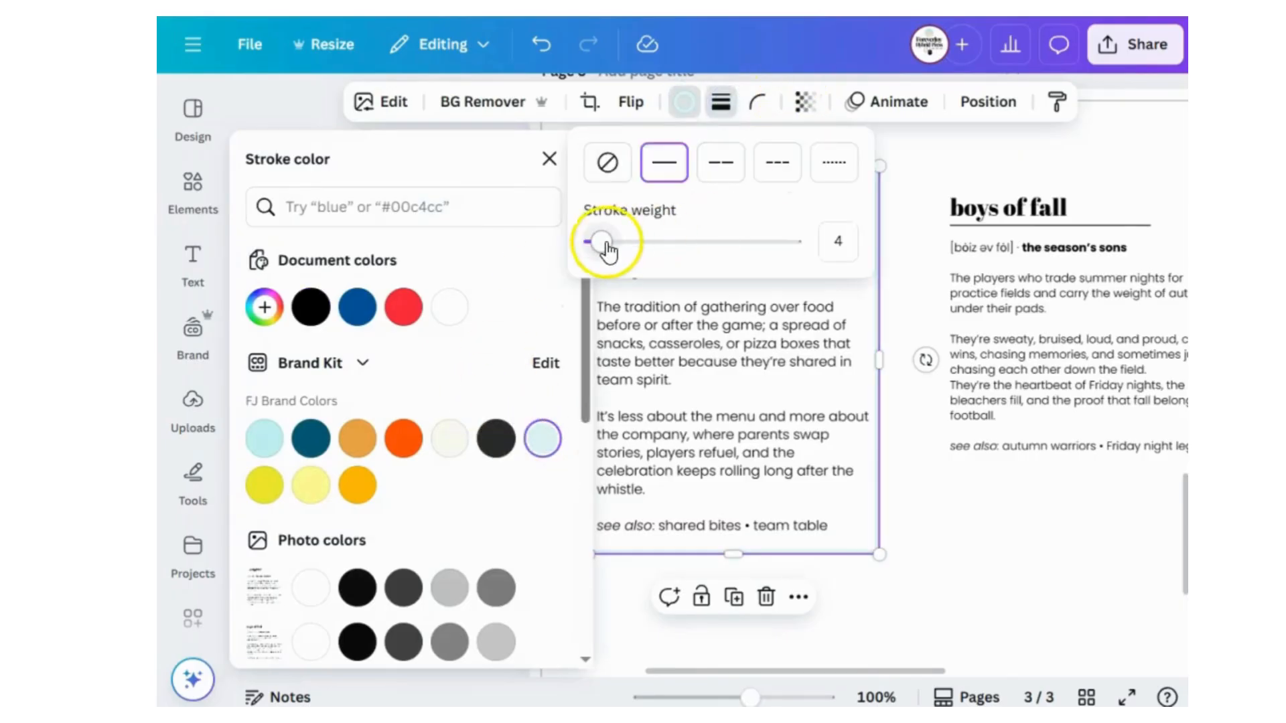
left_click_drag(606, 248, 597, 253)
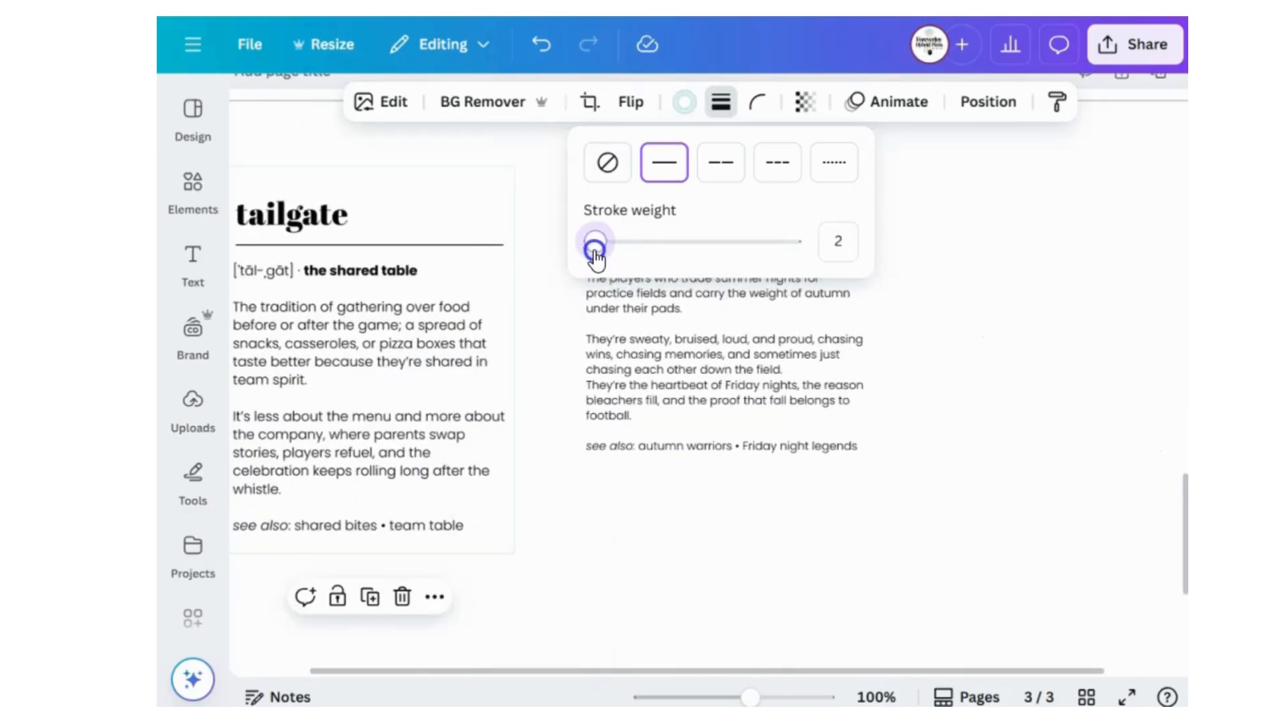
left_click(646, 565)
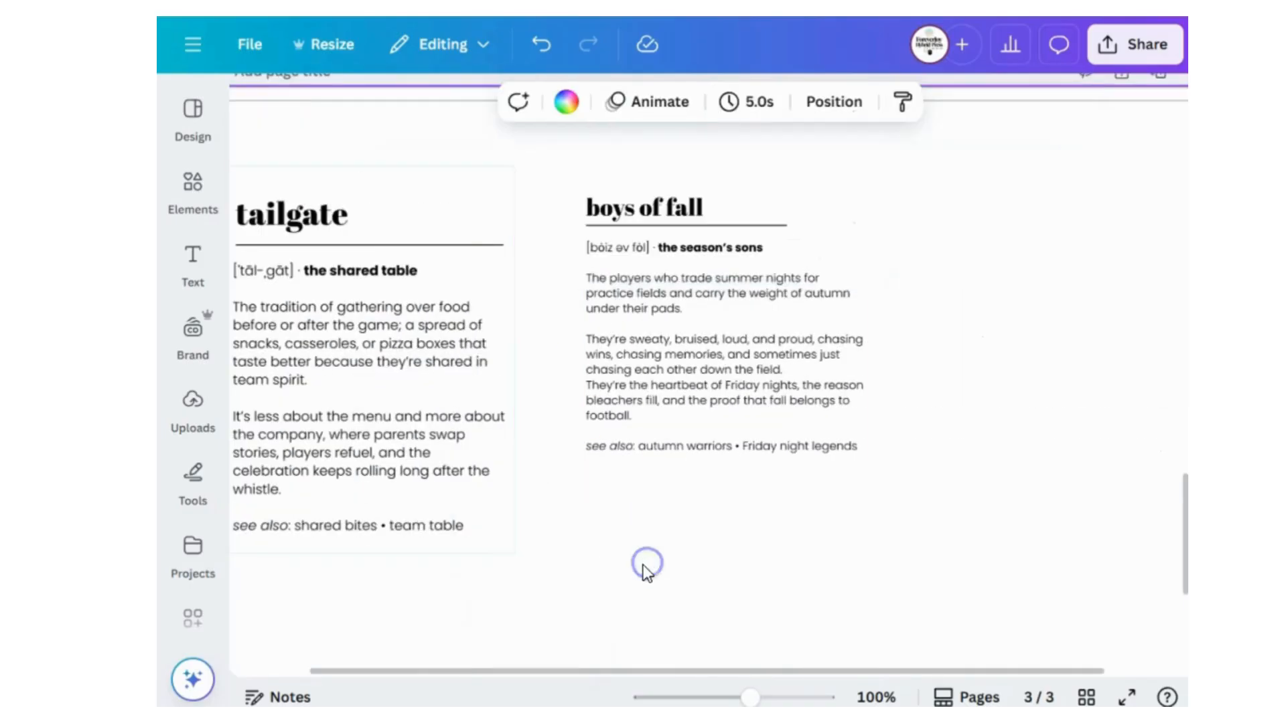
left_click(496, 534)
left_click(593, 536)
left_click(450, 448)
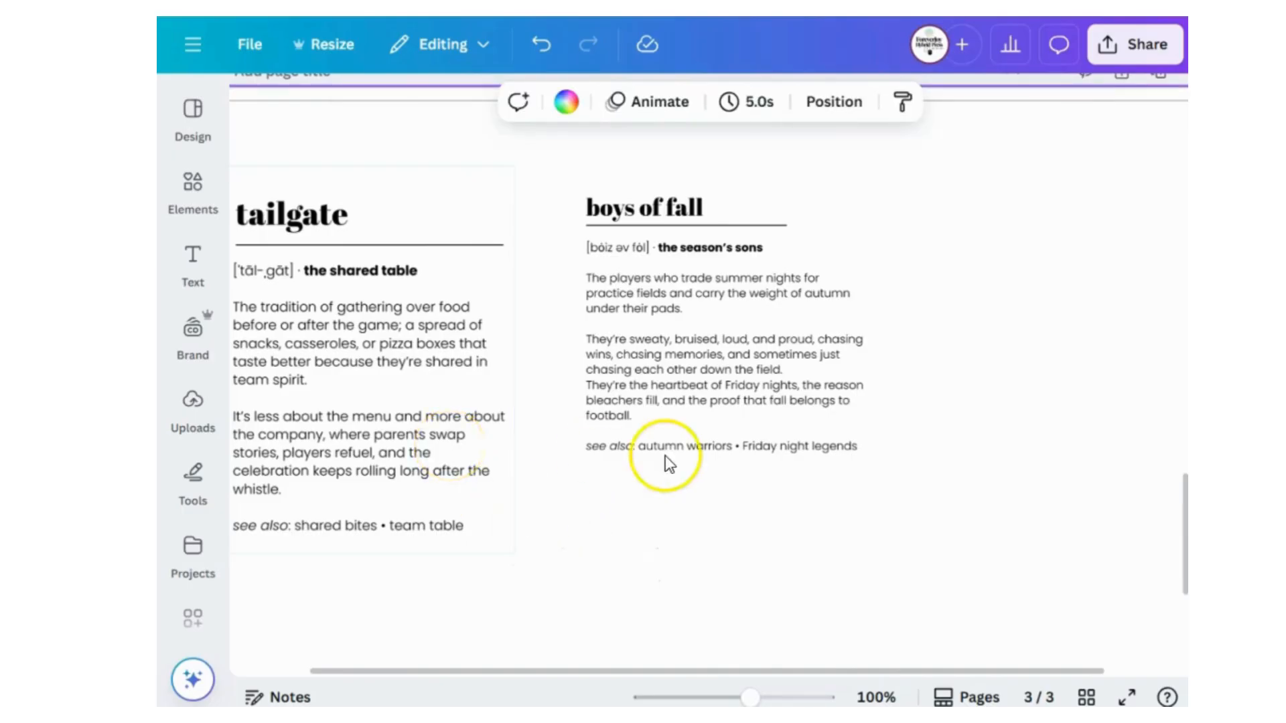
left_click(705, 447)
left_click(705, 447)
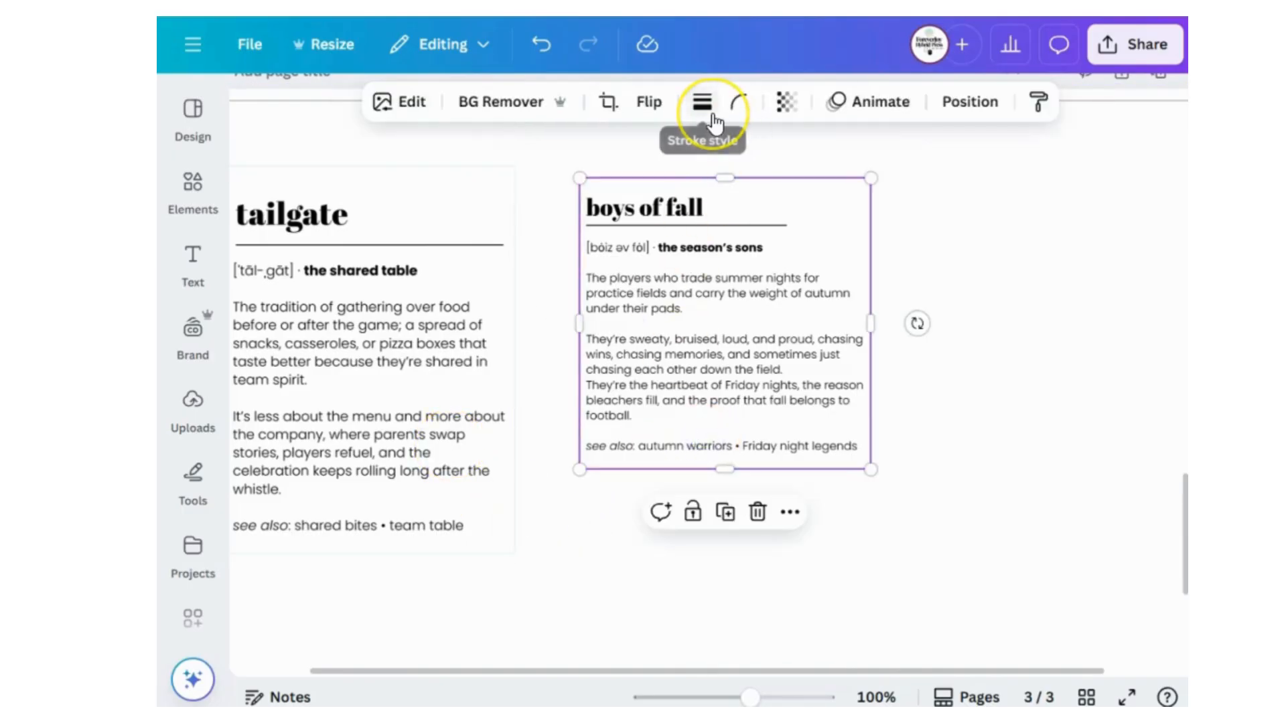
left_click(1040, 251)
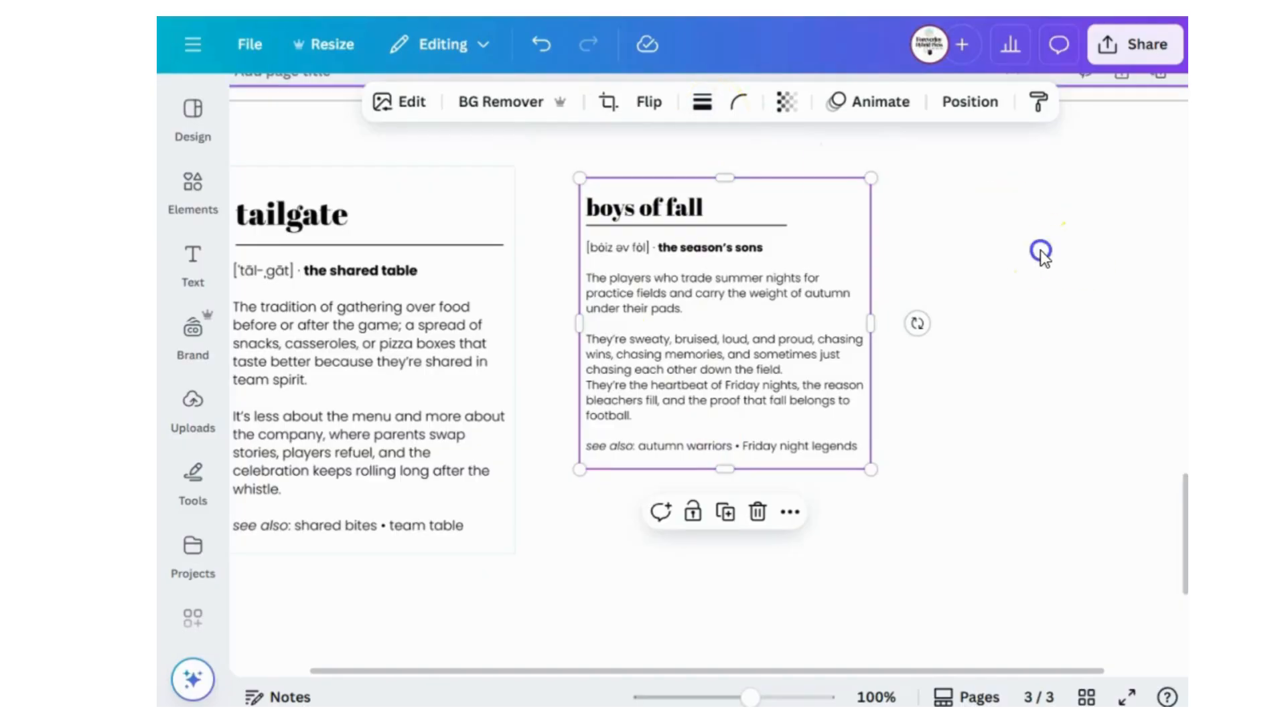
Add a solid border around the boys of fall card with a stroke weight of 1.
left_click(770, 339)
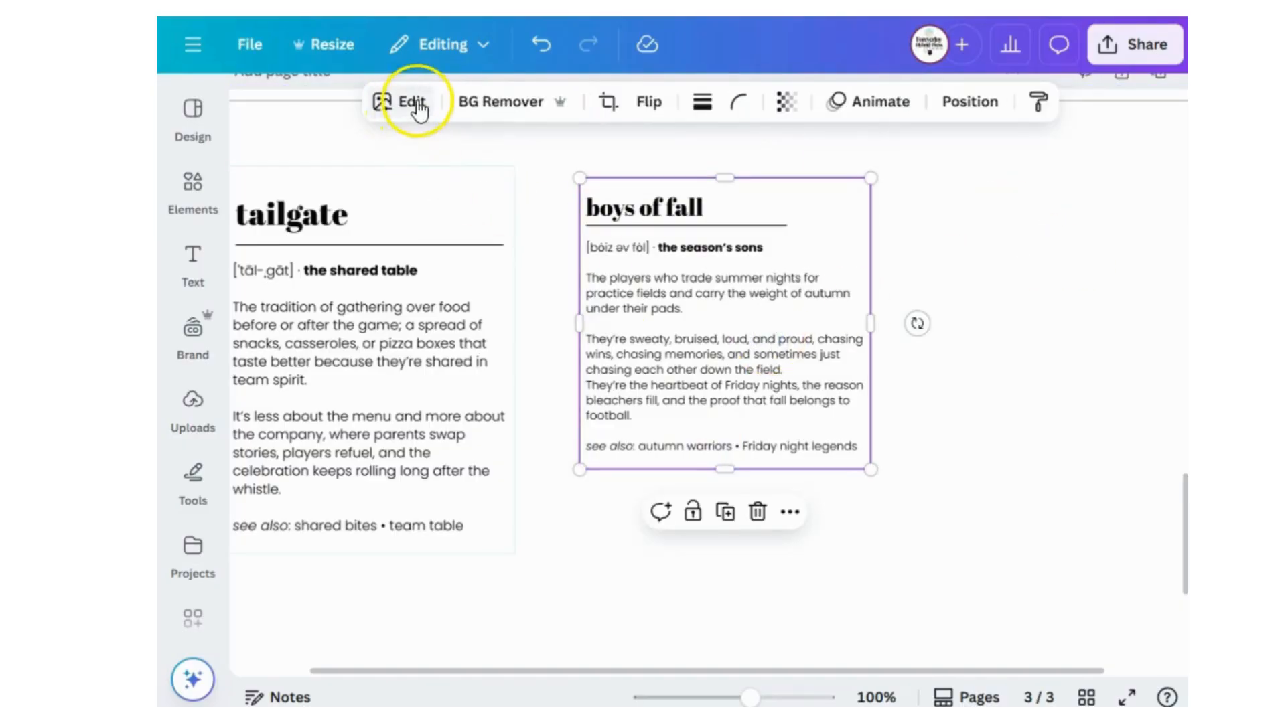
left_click(699, 114)
left_click(588, 244)
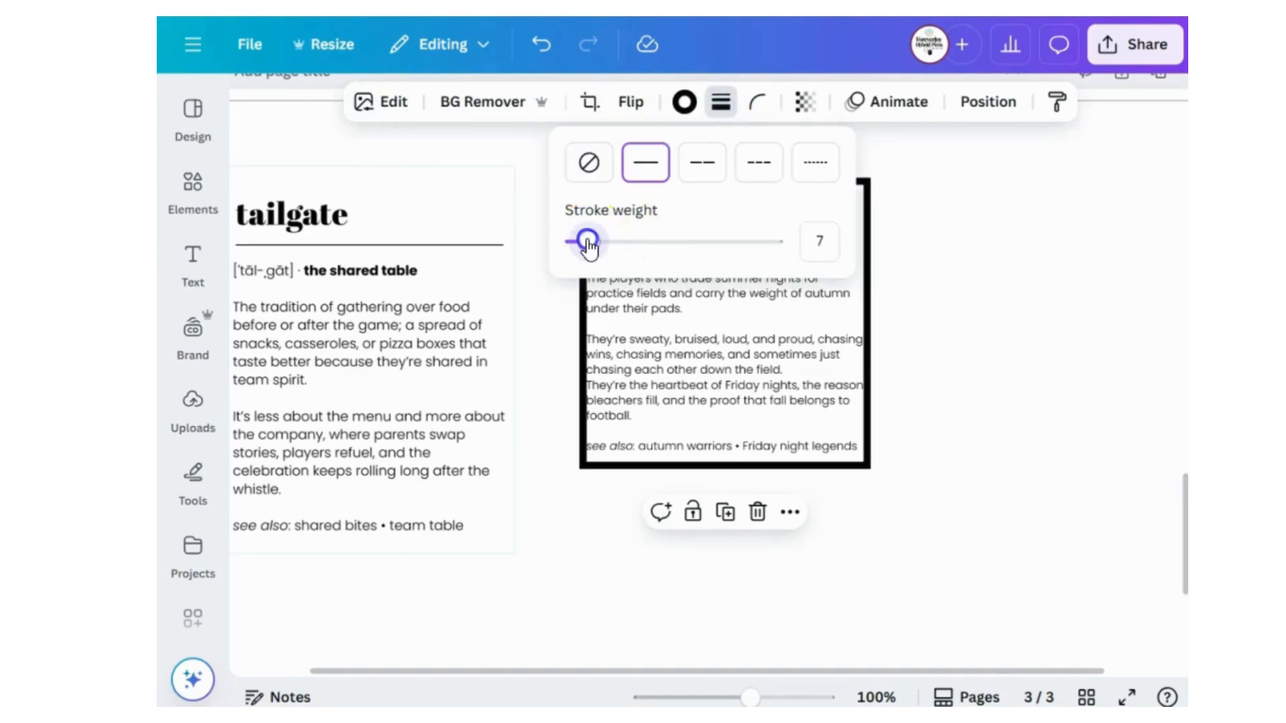
left_click_drag(588, 245, 576, 263)
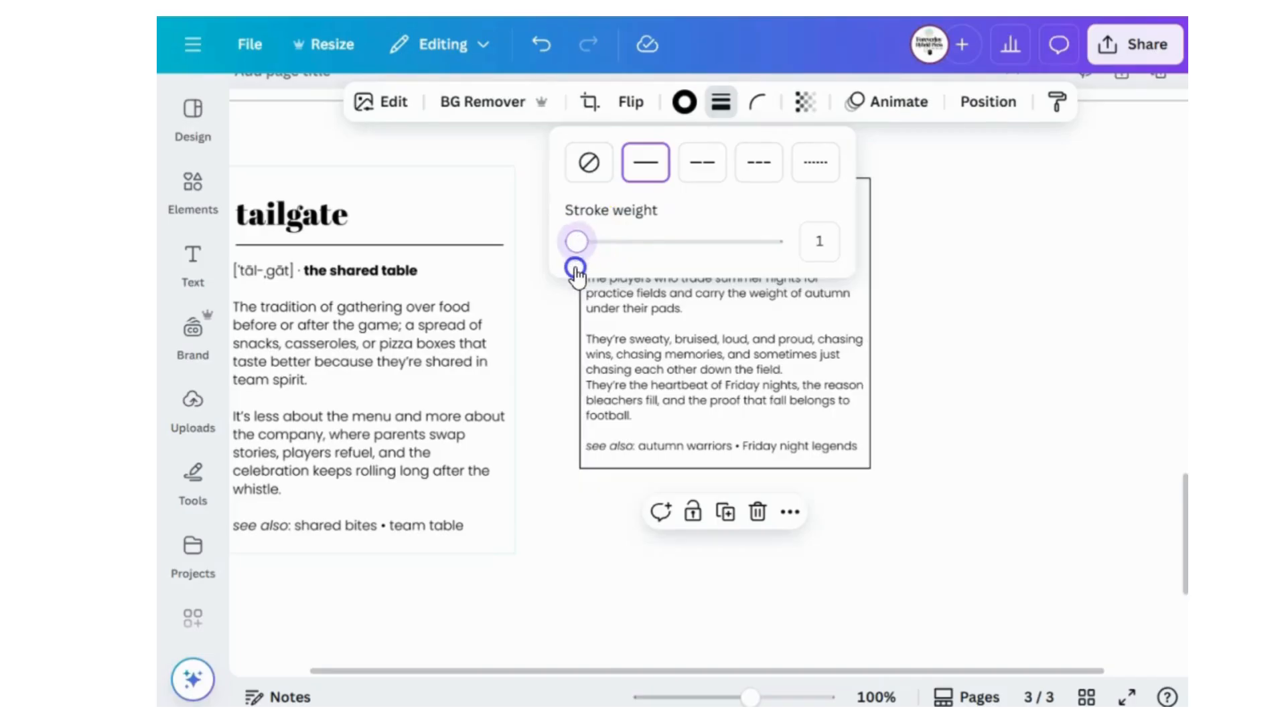
Try the dotted and dashed border styles on the boys of fall card and return it to the solid style.
left_click(806, 164)
left_click(756, 167)
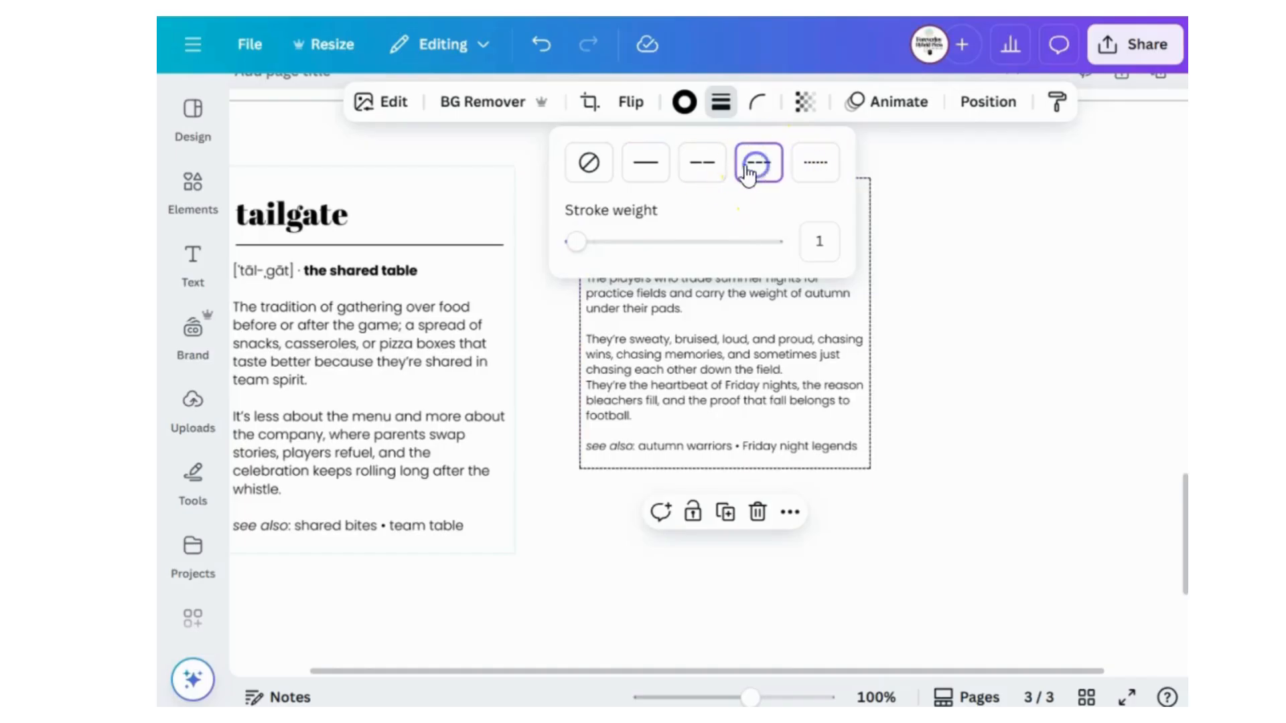
left_click(647, 171)
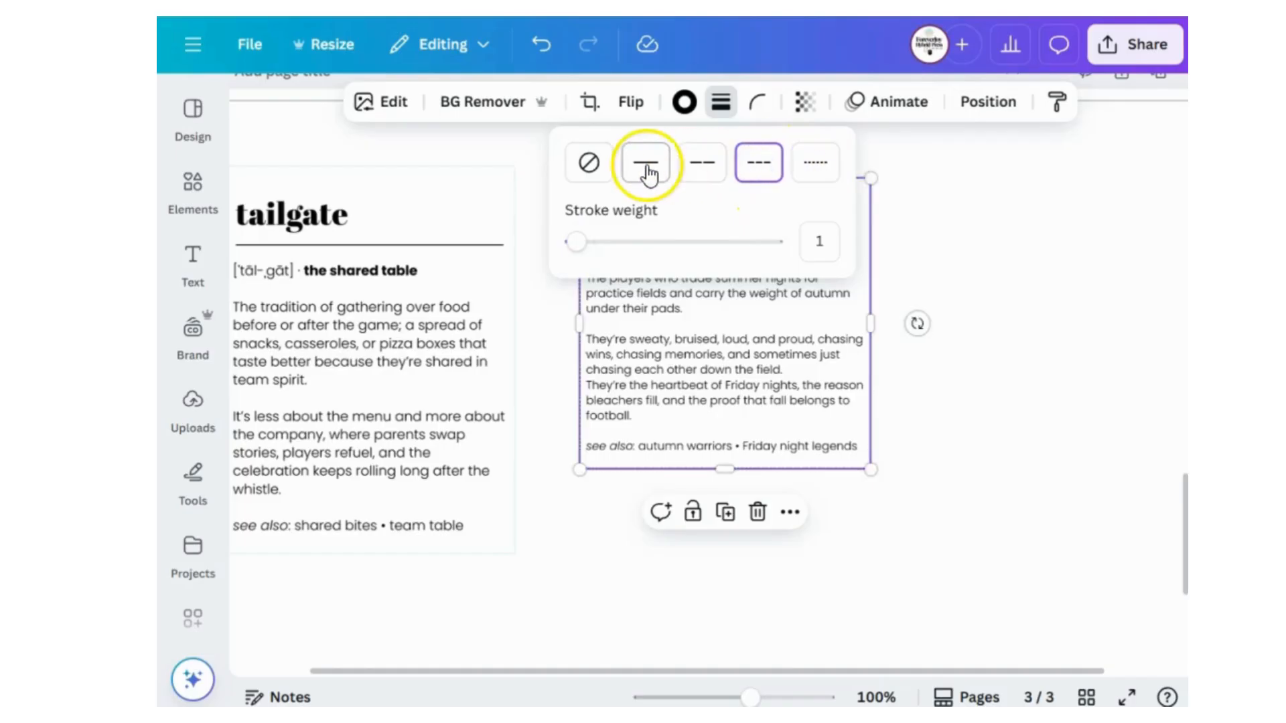
Recolor the boys of fall card's border with the light gray from the photo colors.
left_click(682, 102)
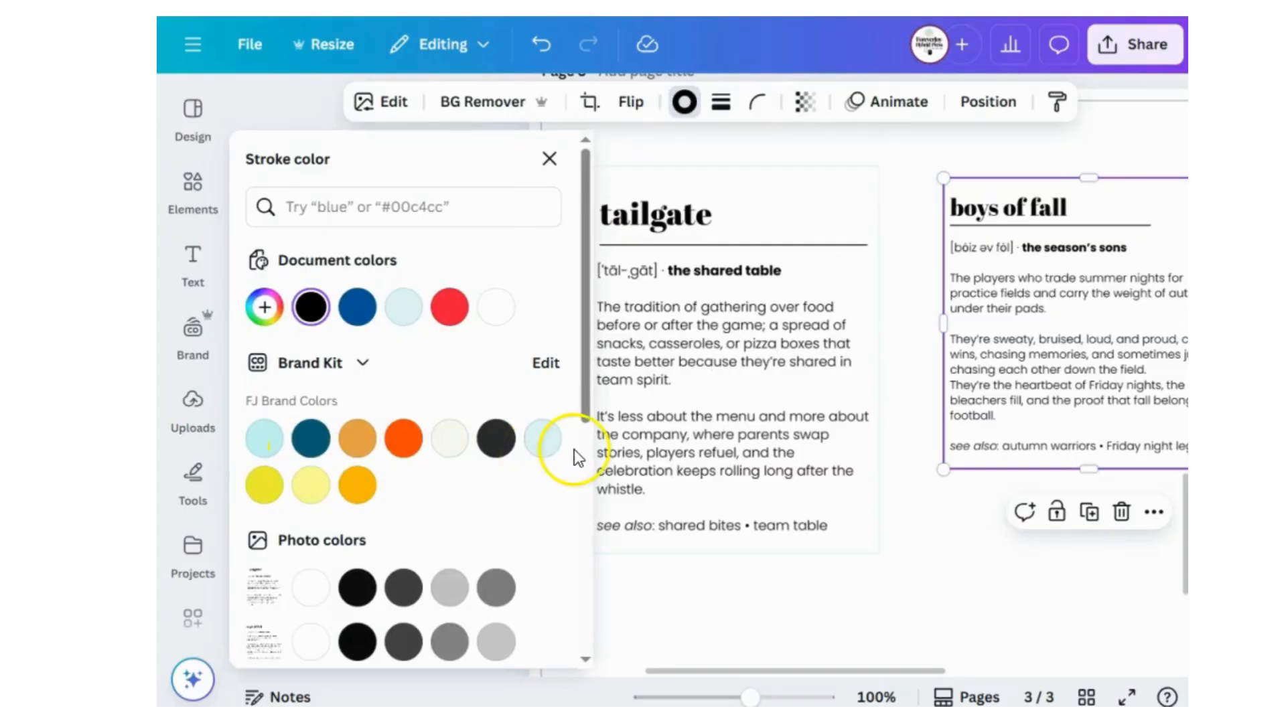
left_click(449, 588)
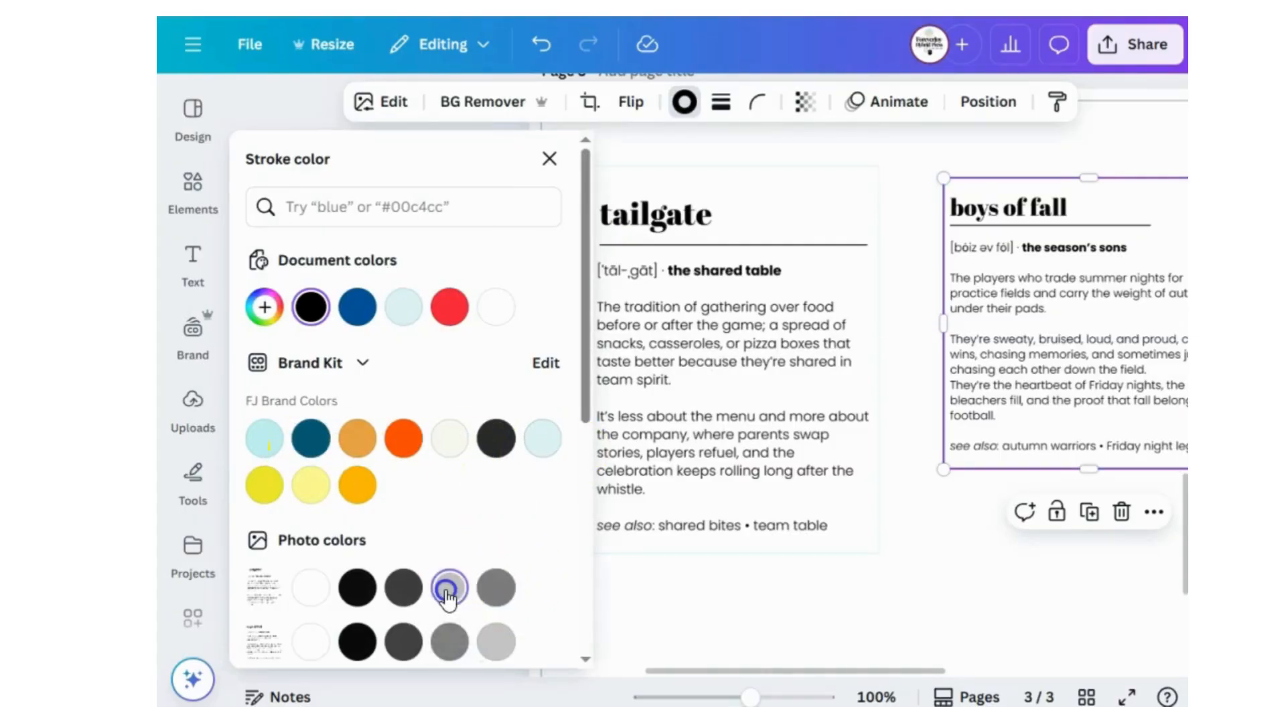
left_click(903, 573)
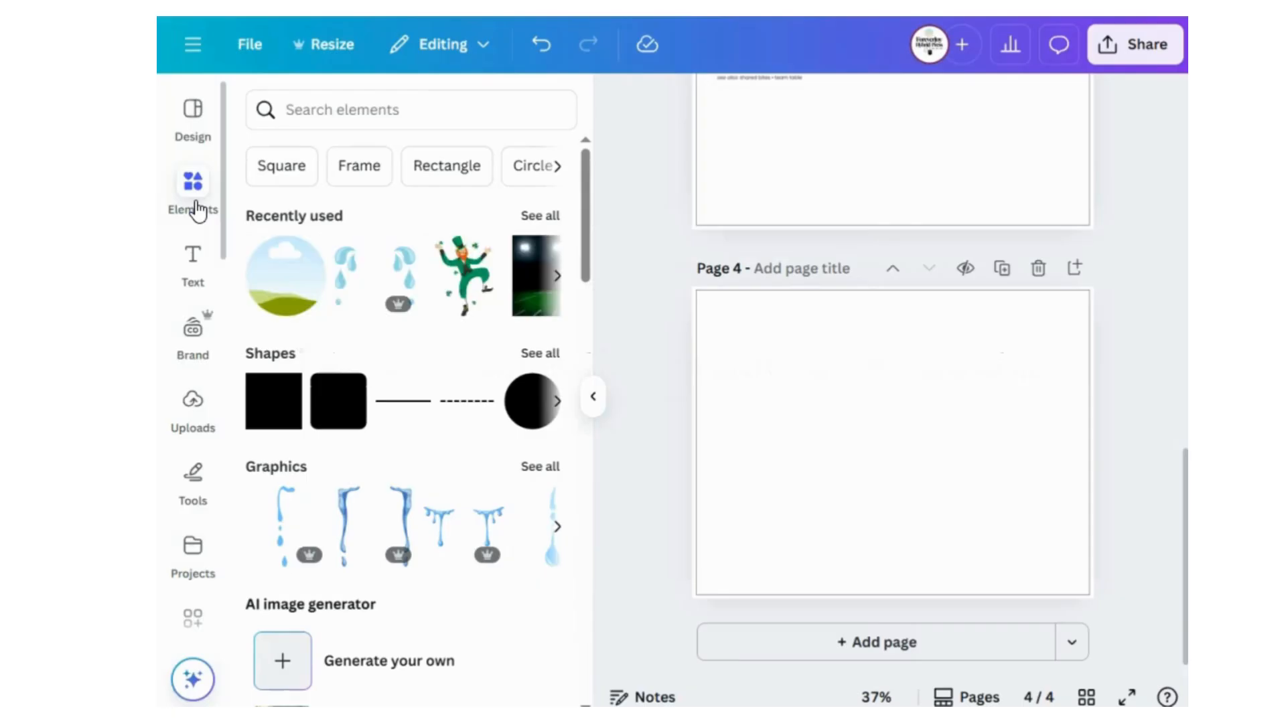
Place the recently used circular landscape frame near the upper-left corner of blank page 4.
left_click(210, 201)
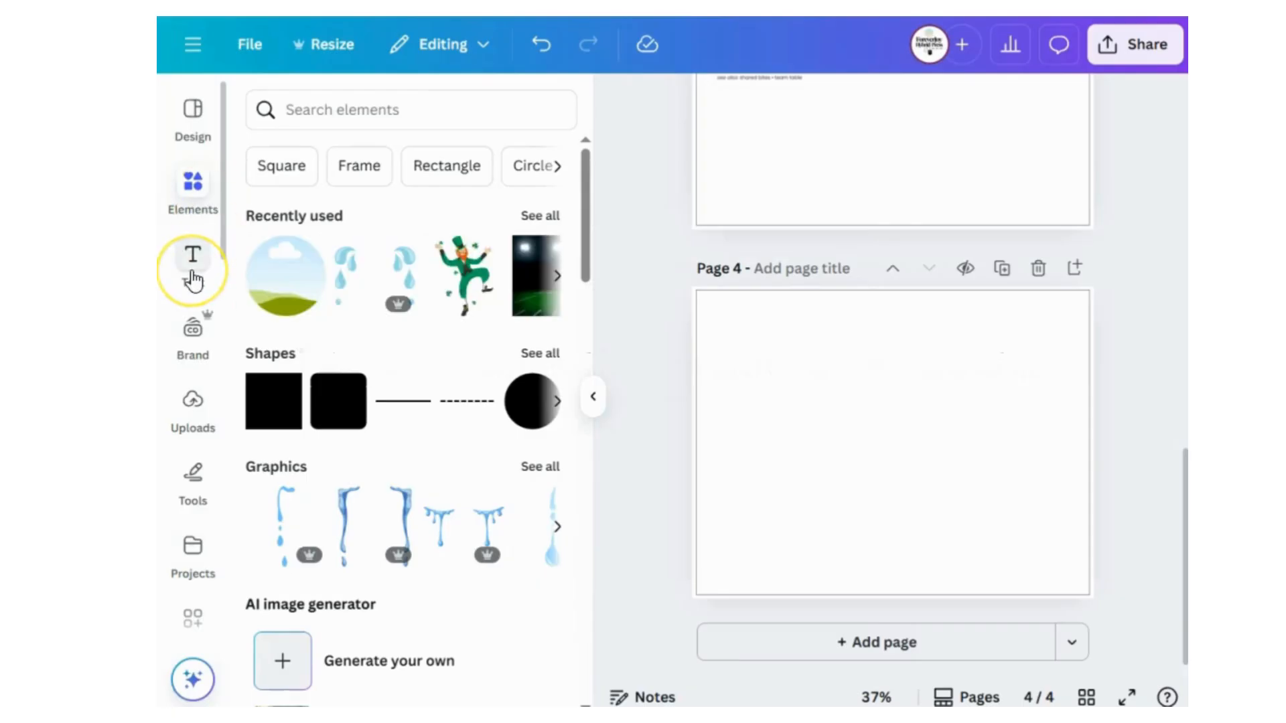
left_click_drag(296, 288, 774, 351)
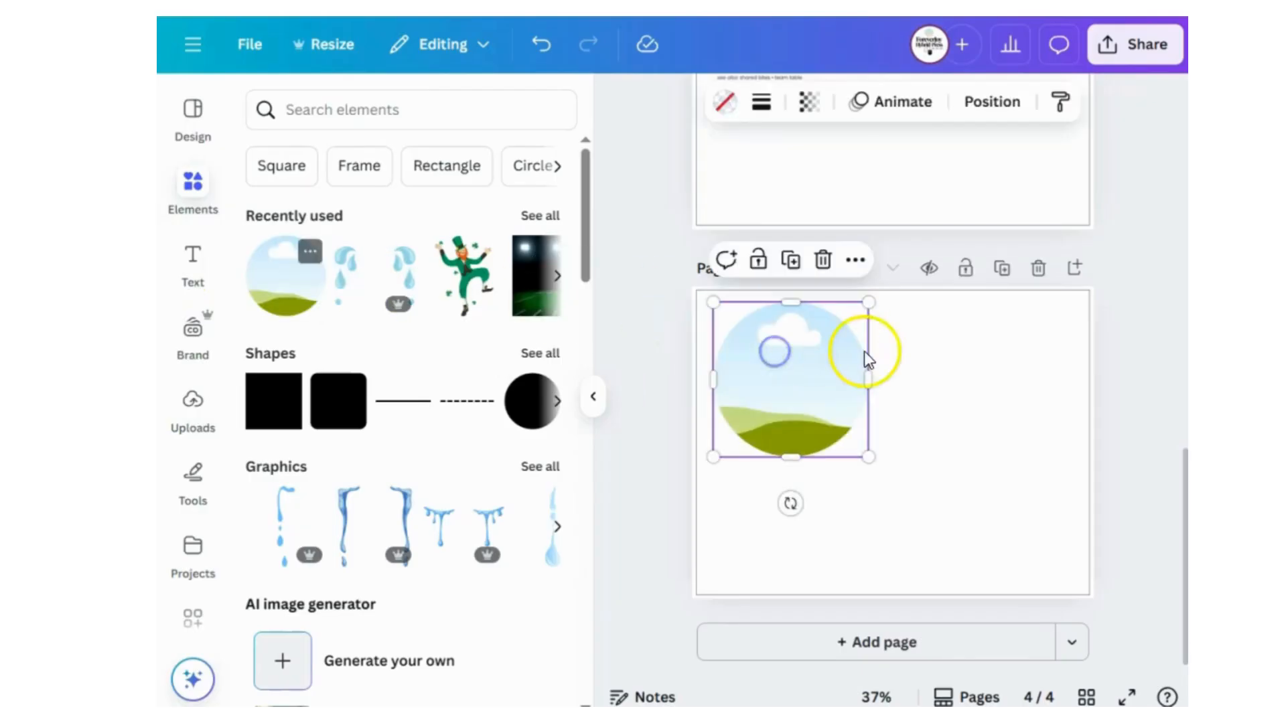
left_click(926, 365)
Set the circular frame's width to 1.25 in with the aspect ratio locked.
left_click(801, 393)
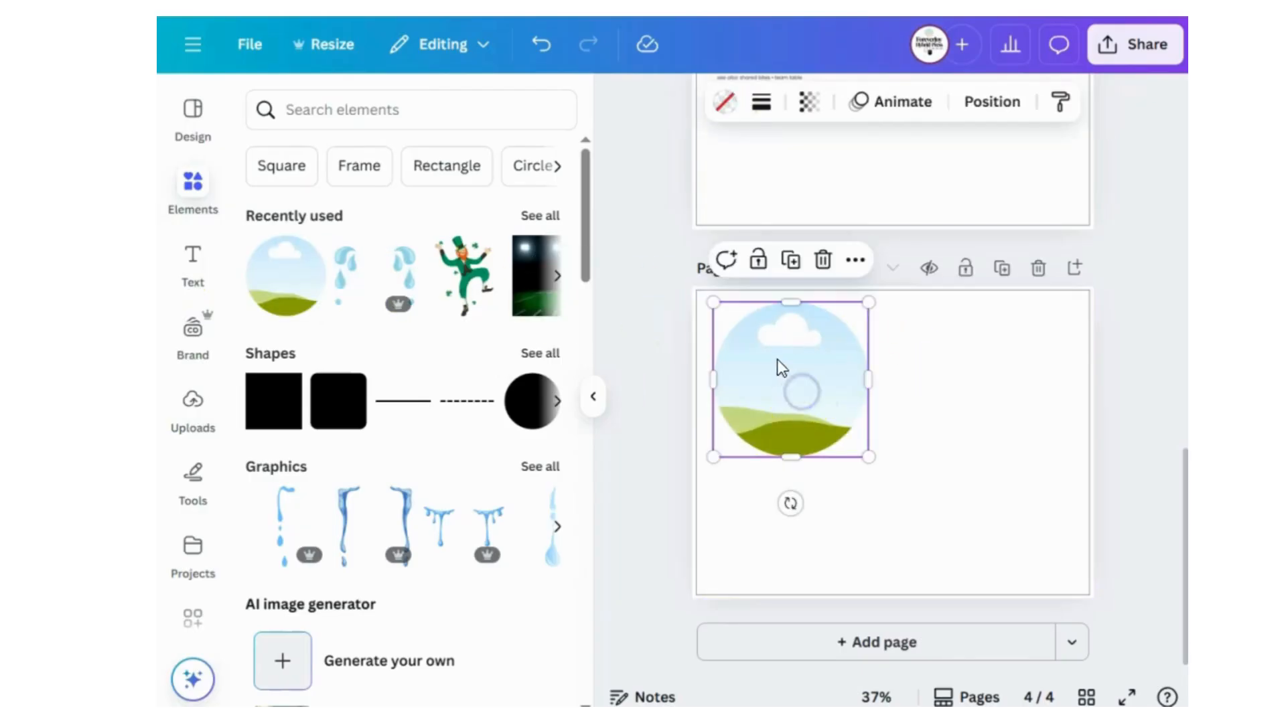
left_click(986, 124)
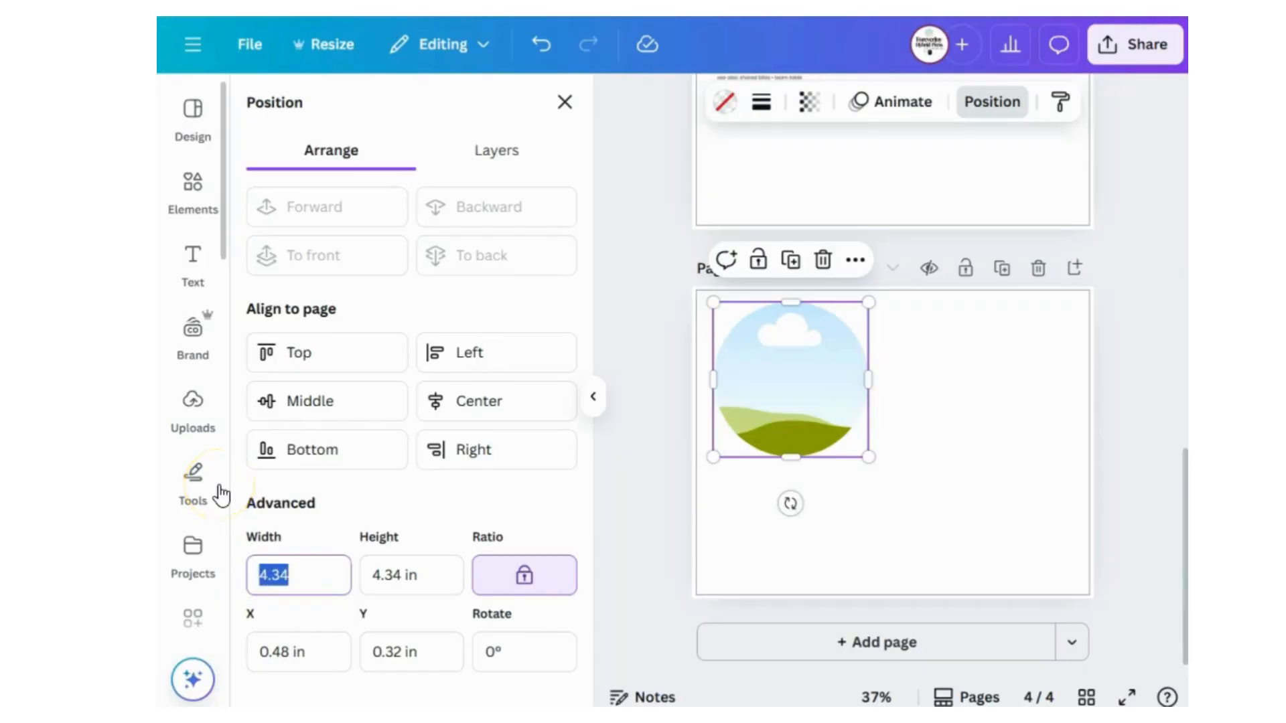
type("1.25")
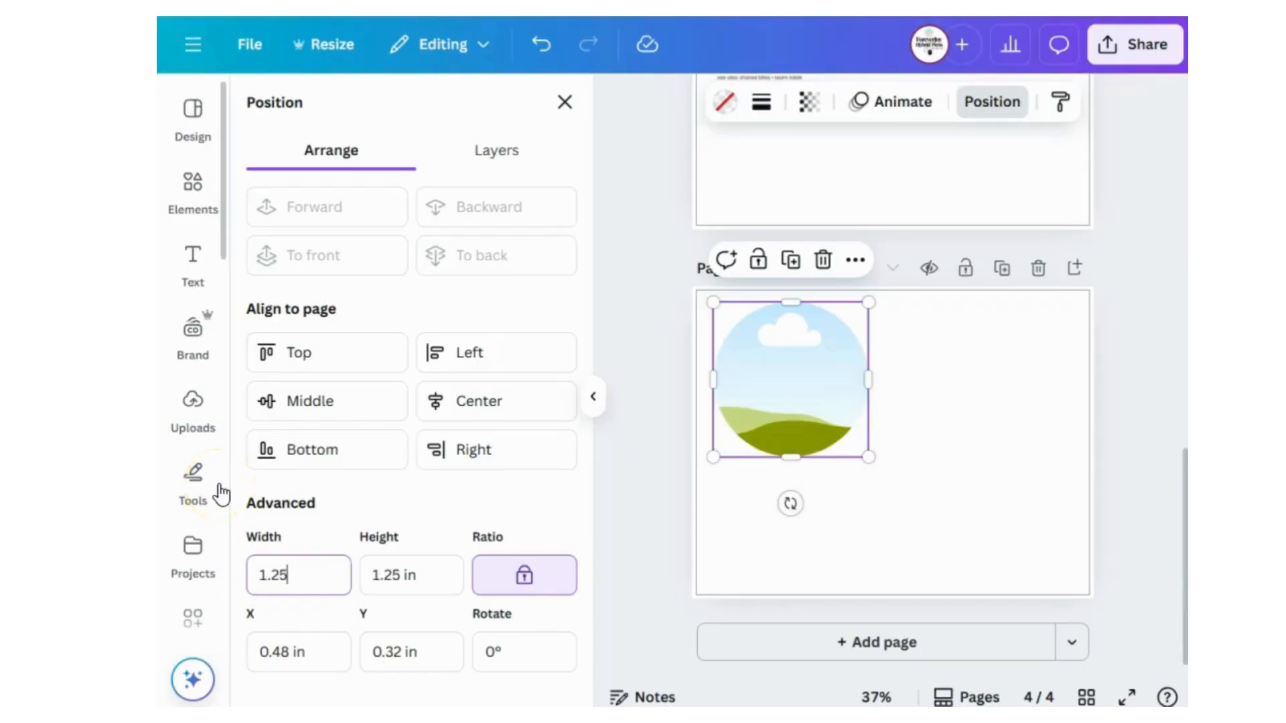
left_click(963, 504)
left_click(738, 367)
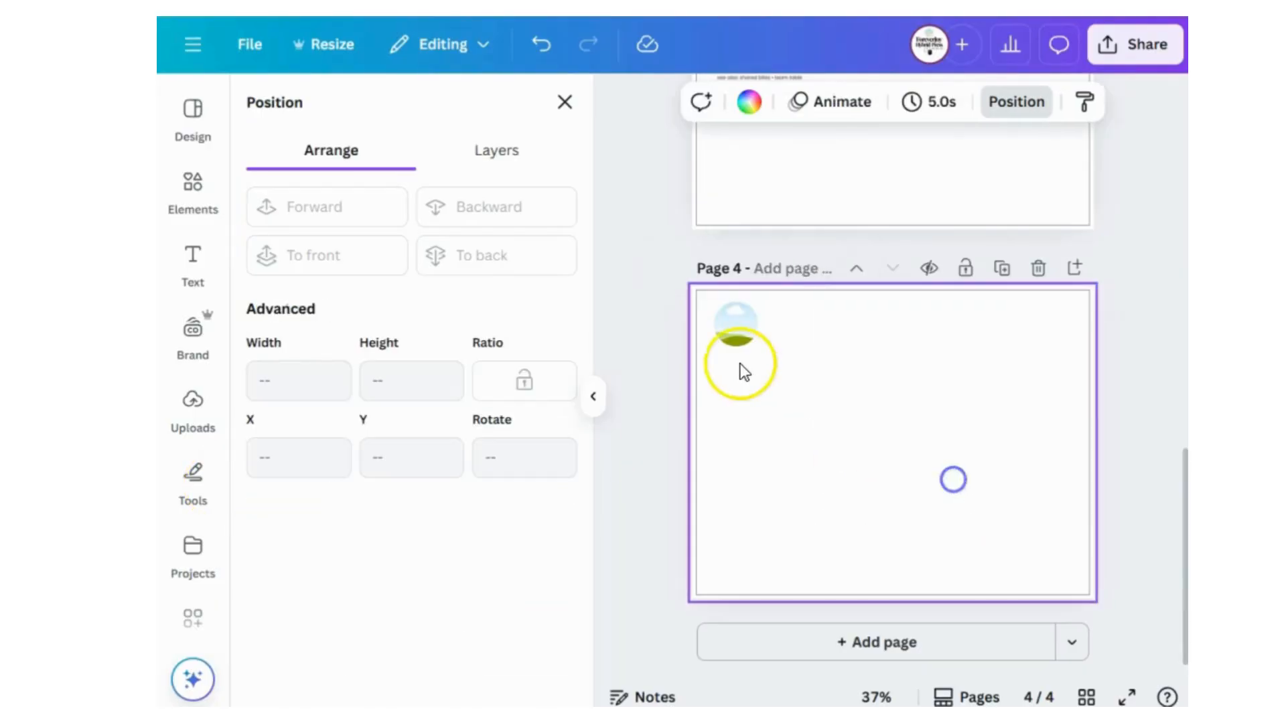
Add a solid border with a stroke weight of 1 around the circular frame on page 4.
left_click(736, 328)
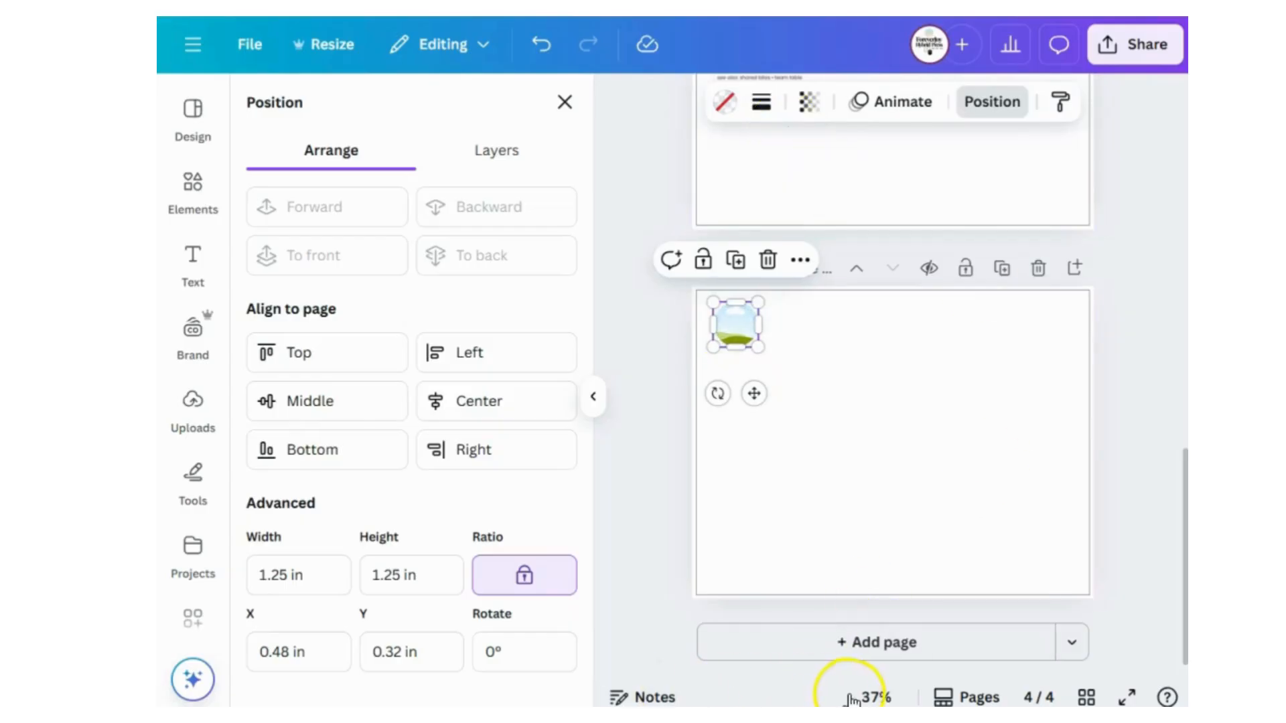
left_click(877, 697)
left_click(892, 609)
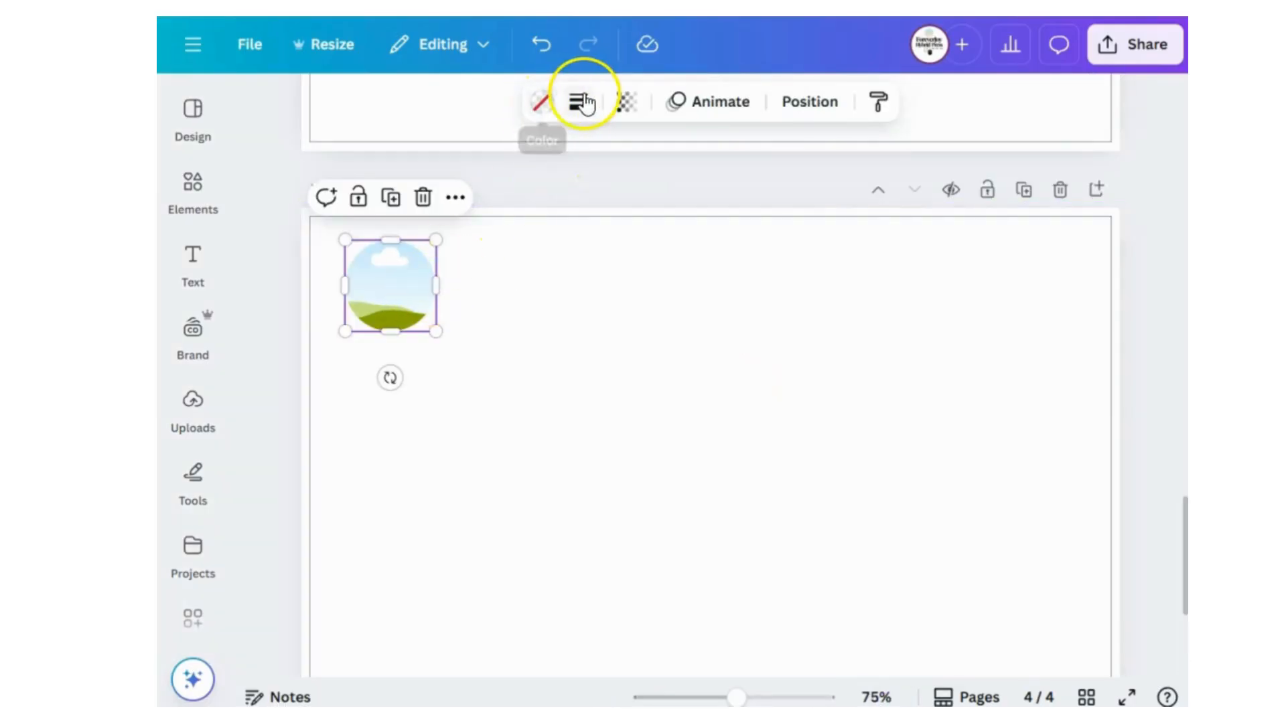
left_click(583, 107)
left_click(454, 248)
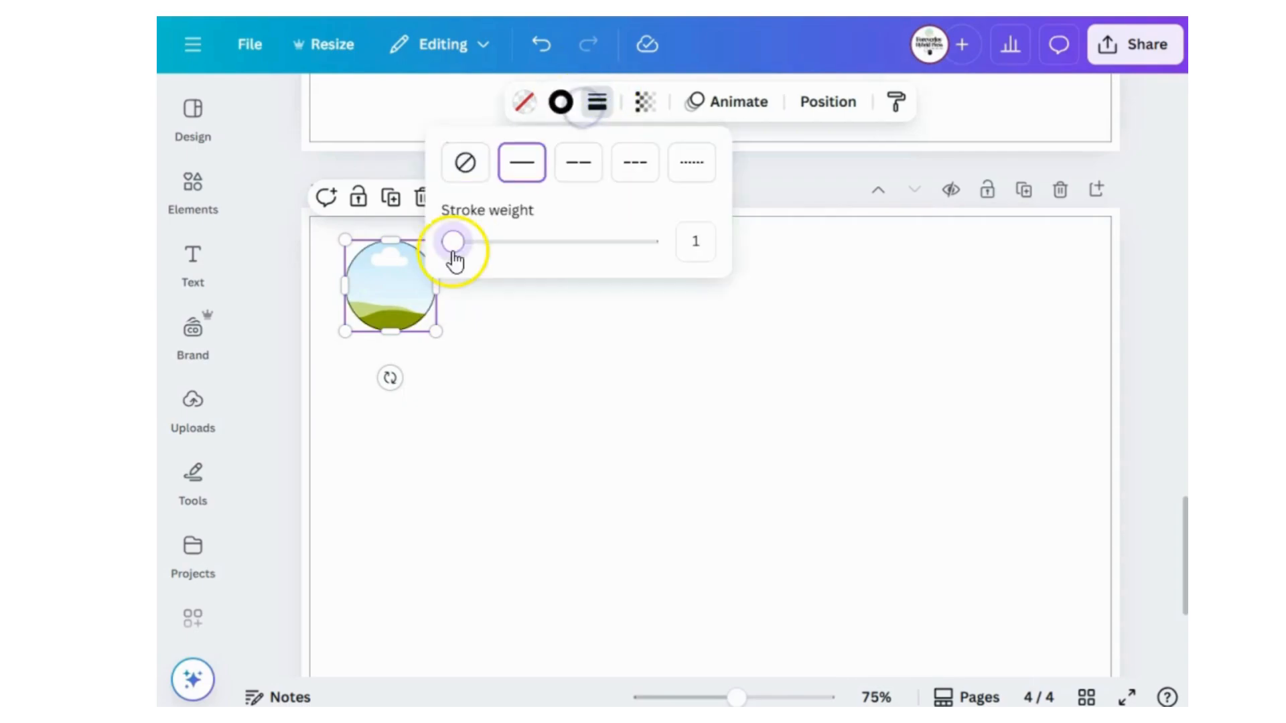
left_click(574, 359)
Fill the circular frame with the bright orange from the FJ Brand Colors.
left_click(412, 295)
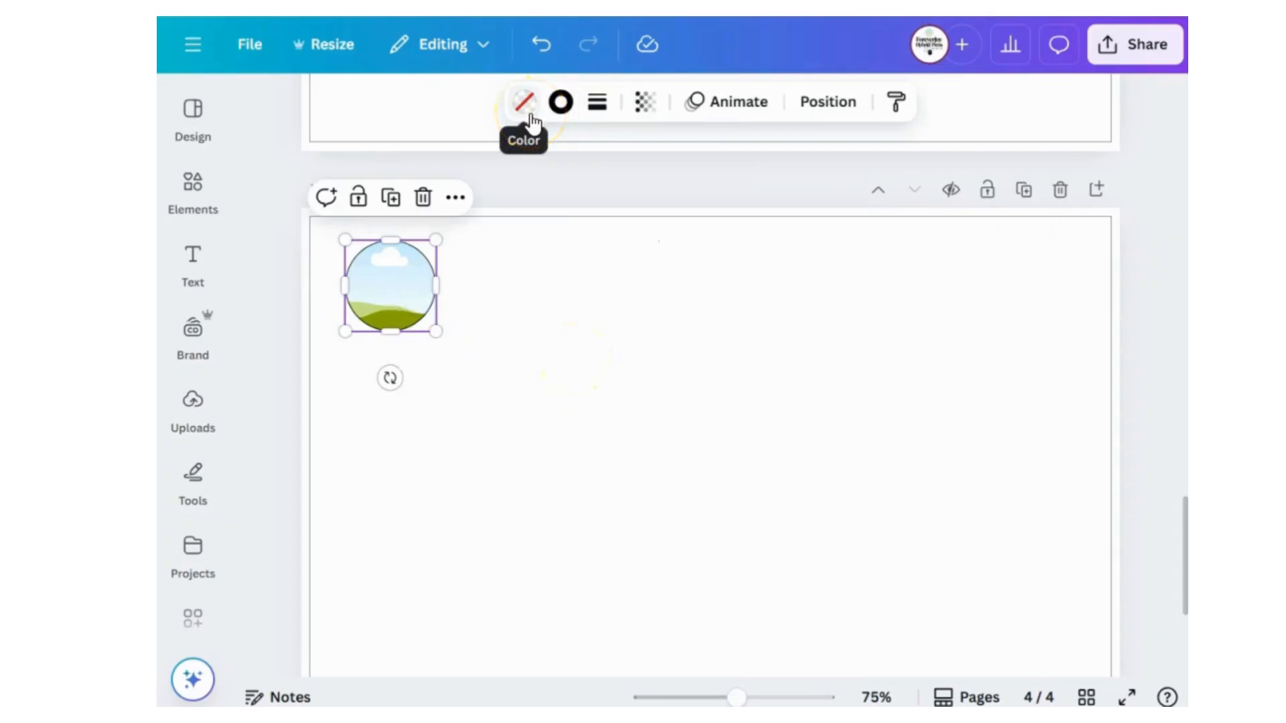
left_click(522, 114)
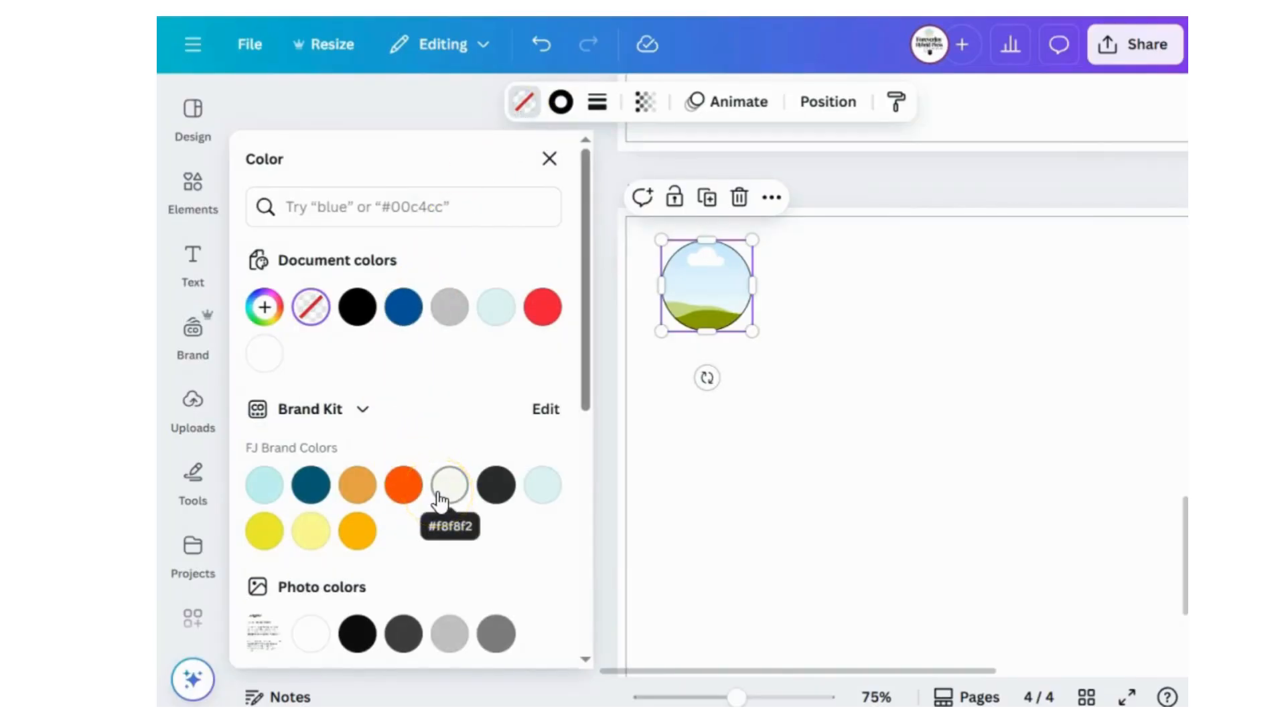
scroll(332, 469, "down", 6)
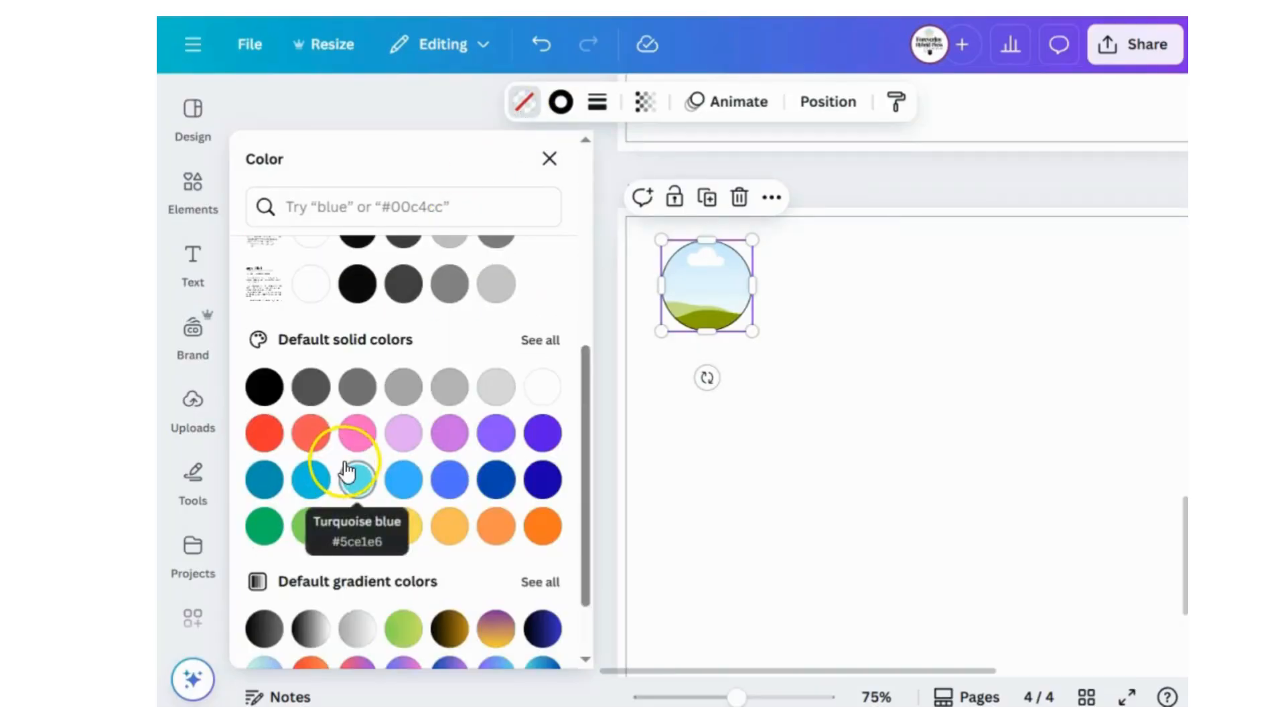
scroll(386, 449, "up", 6)
left_click(401, 396)
left_click(777, 393)
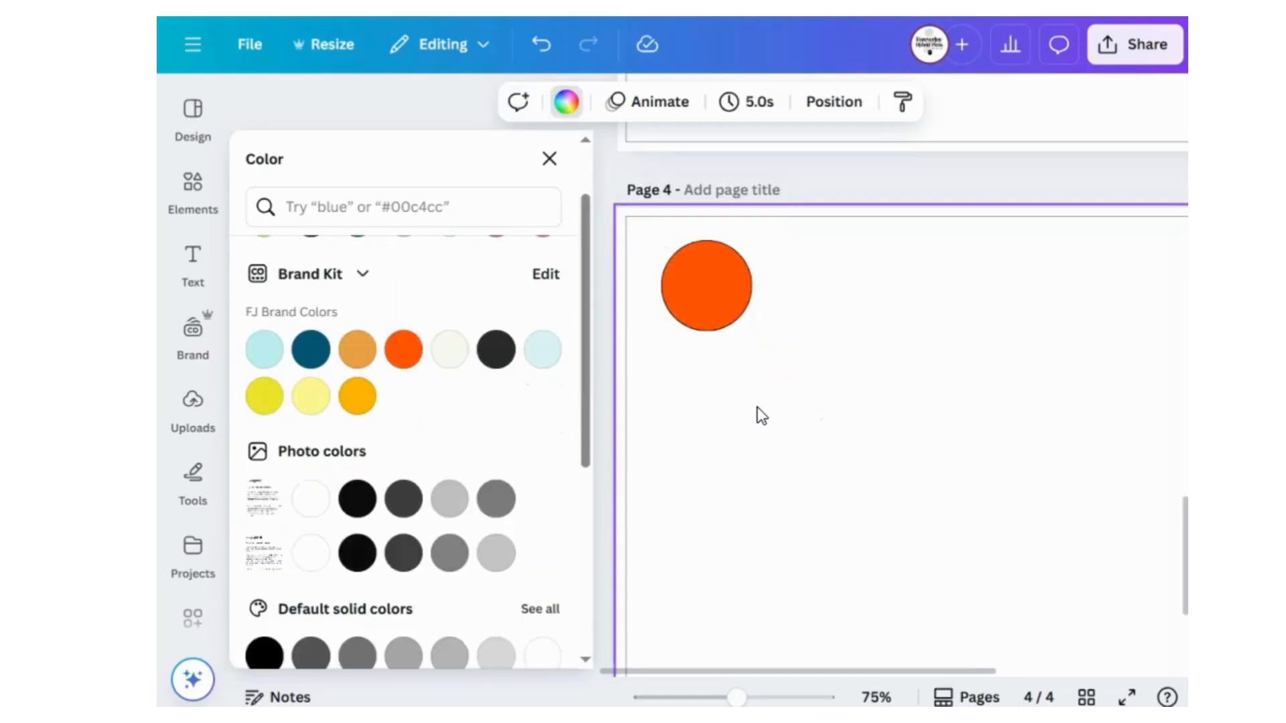
Place the uploaded triangular football pennant icon over the orange circle on page 4.
left_click(190, 417)
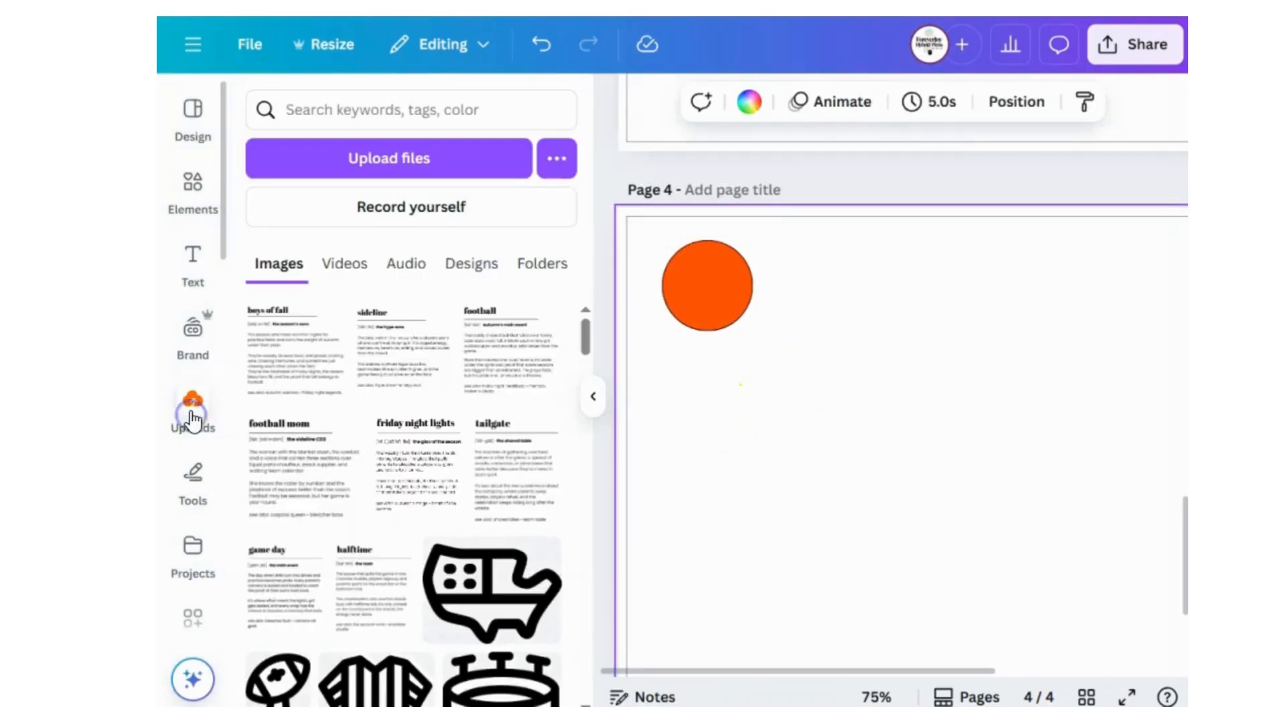
scroll(469, 469, "down", 2)
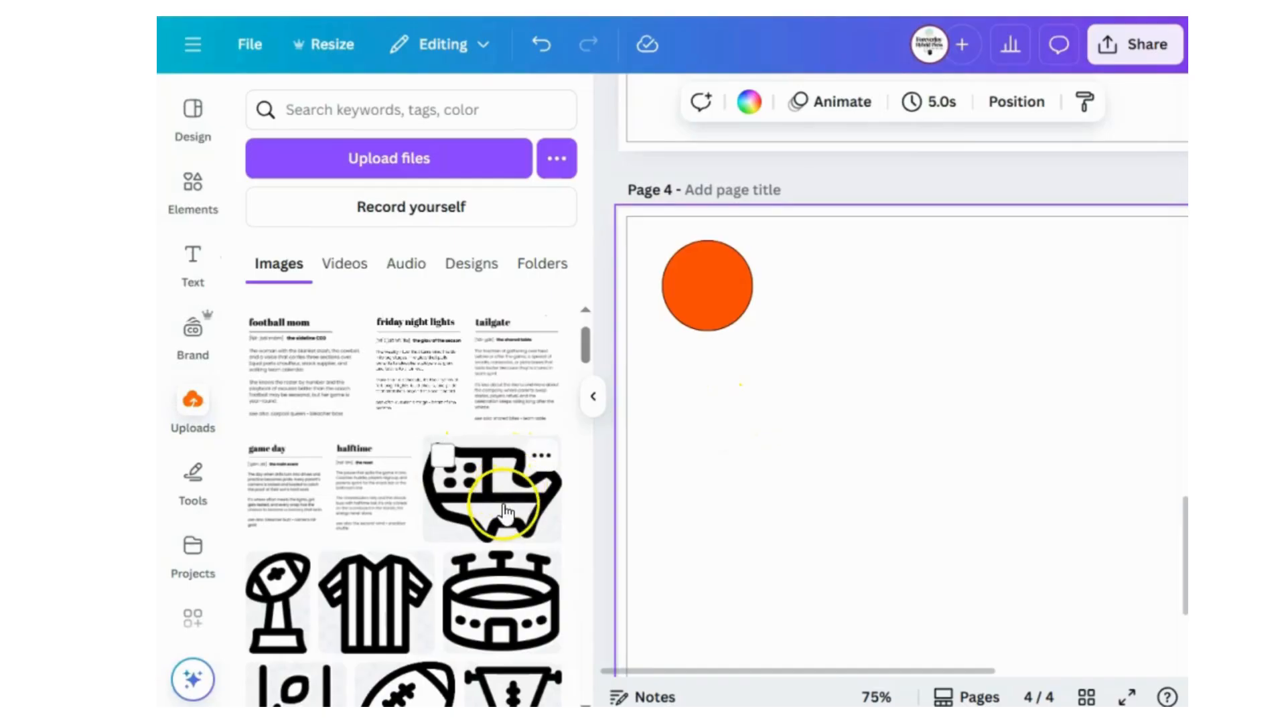
scroll(504, 509, "down", 2)
left_click_drag(504, 509, 453, 499)
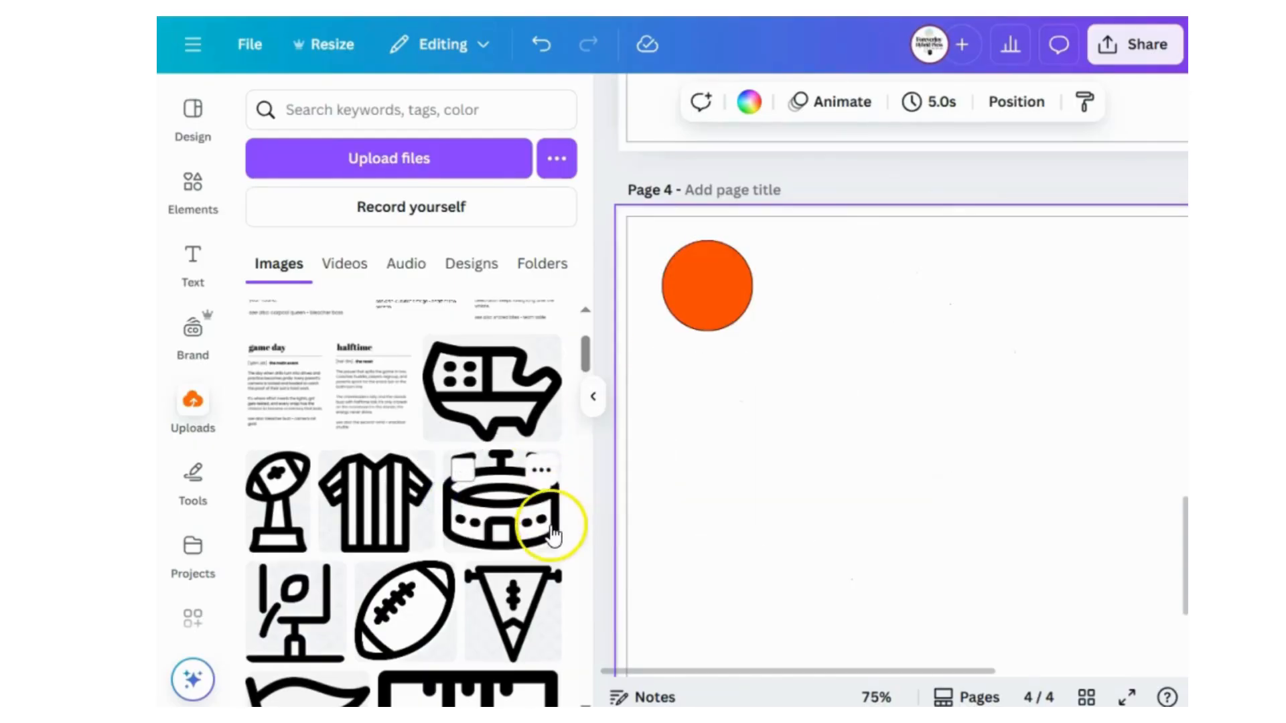
scroll(534, 520, "down", 5)
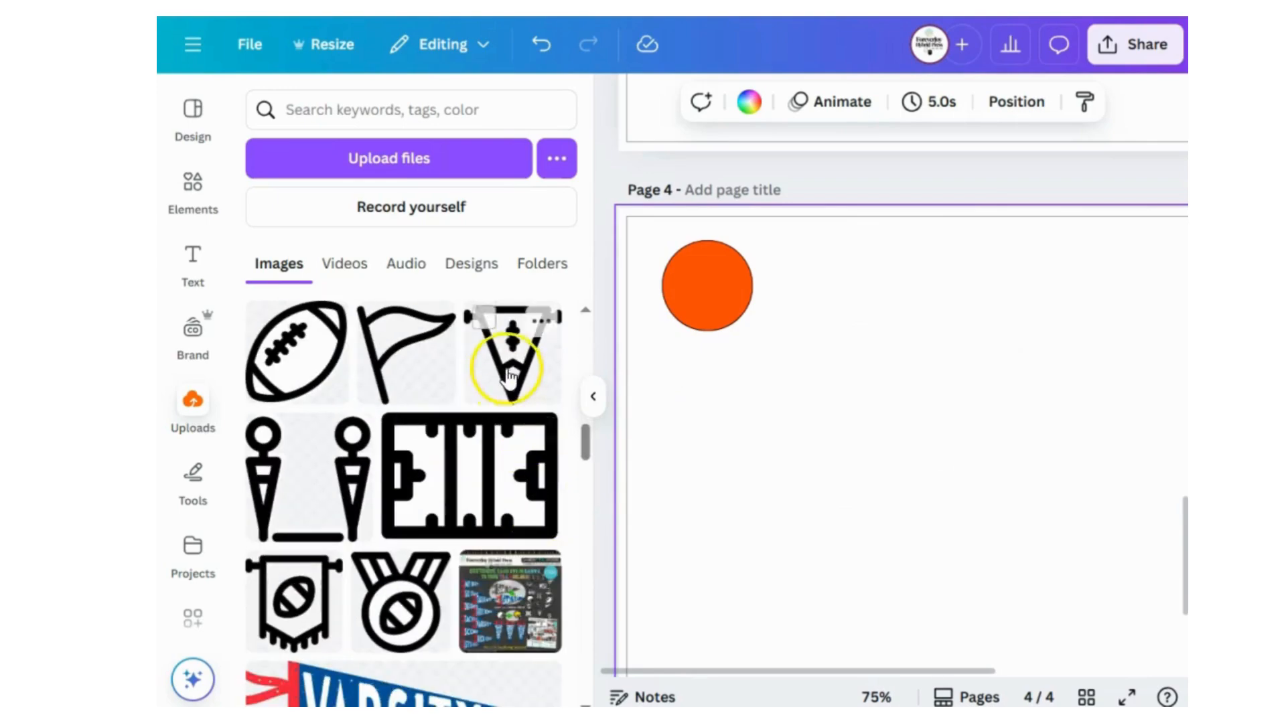
left_click_drag(509, 358, 709, 314)
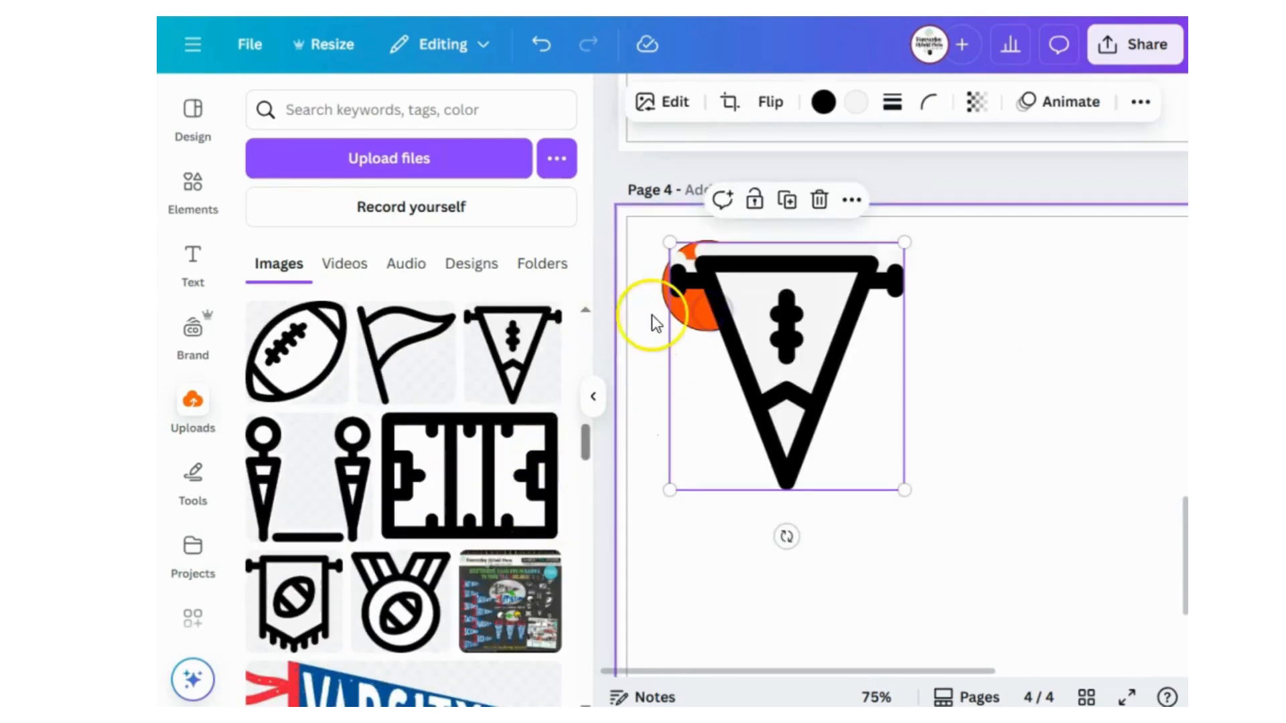
left_click(700, 548)
left_click(801, 420)
Shrink the triangular pennant icon to fit inside the orange circle and center it there.
left_click(593, 397)
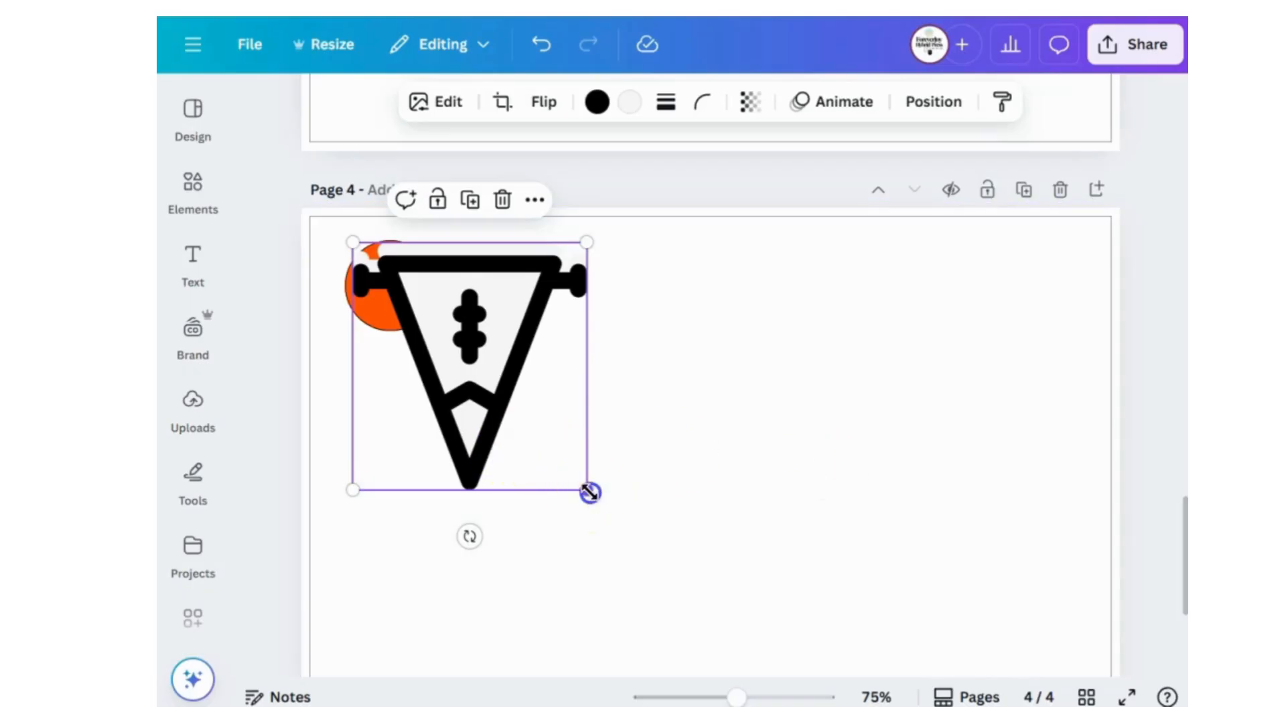
left_click_drag(588, 490, 394, 278)
left_click(491, 311)
left_click(584, 319)
left_click(393, 287)
left_click(536, 307)
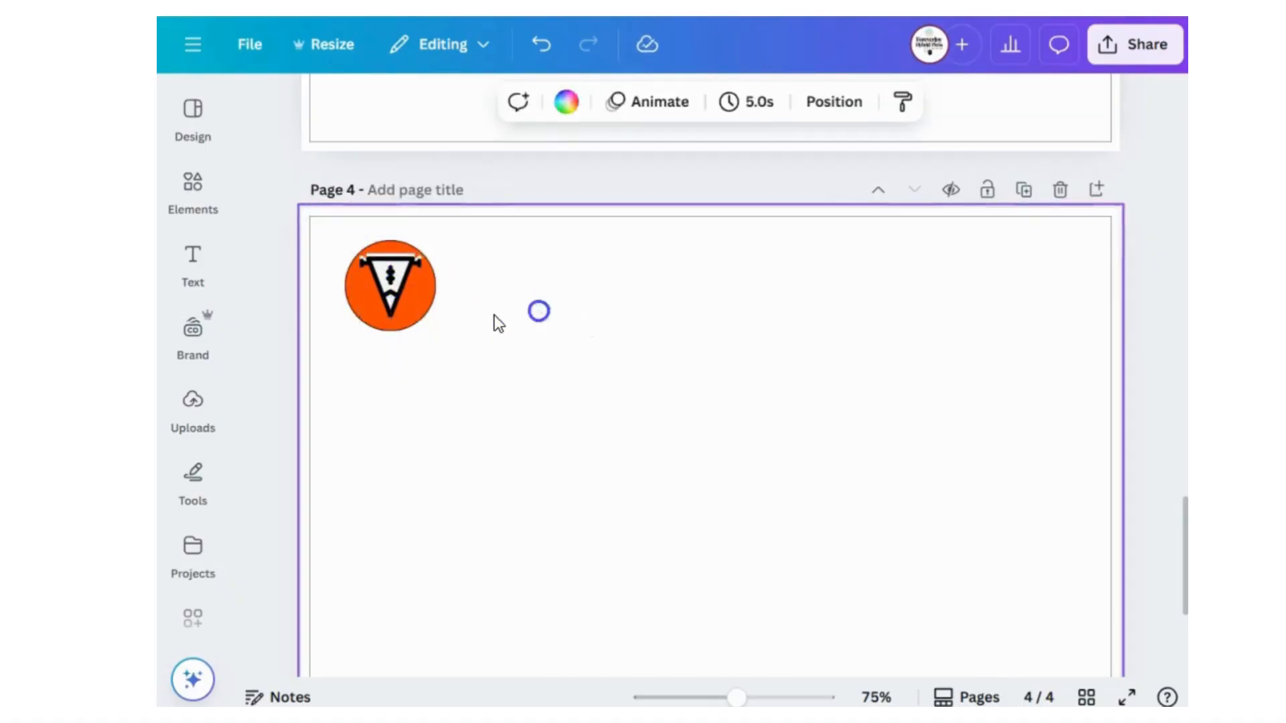
Recolor the circle behind the pennant icon with white from the document colors.
left_click(429, 302)
left_click(525, 102)
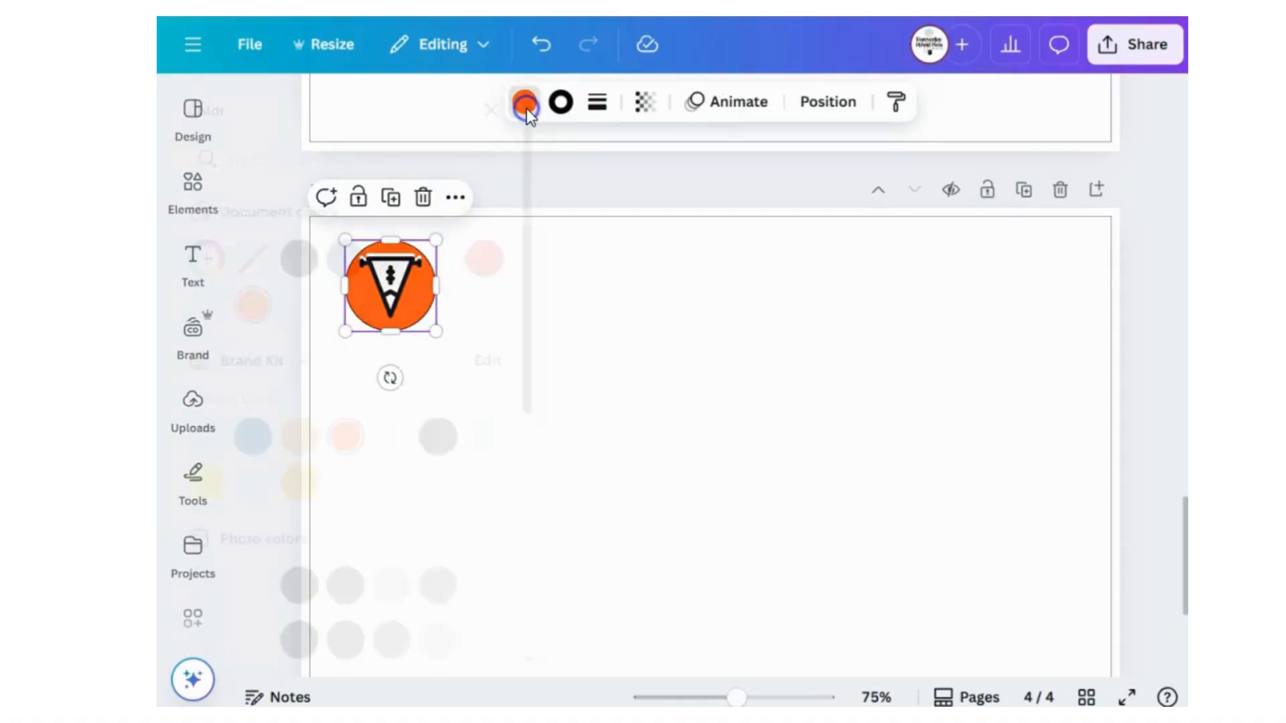
left_click(357, 353)
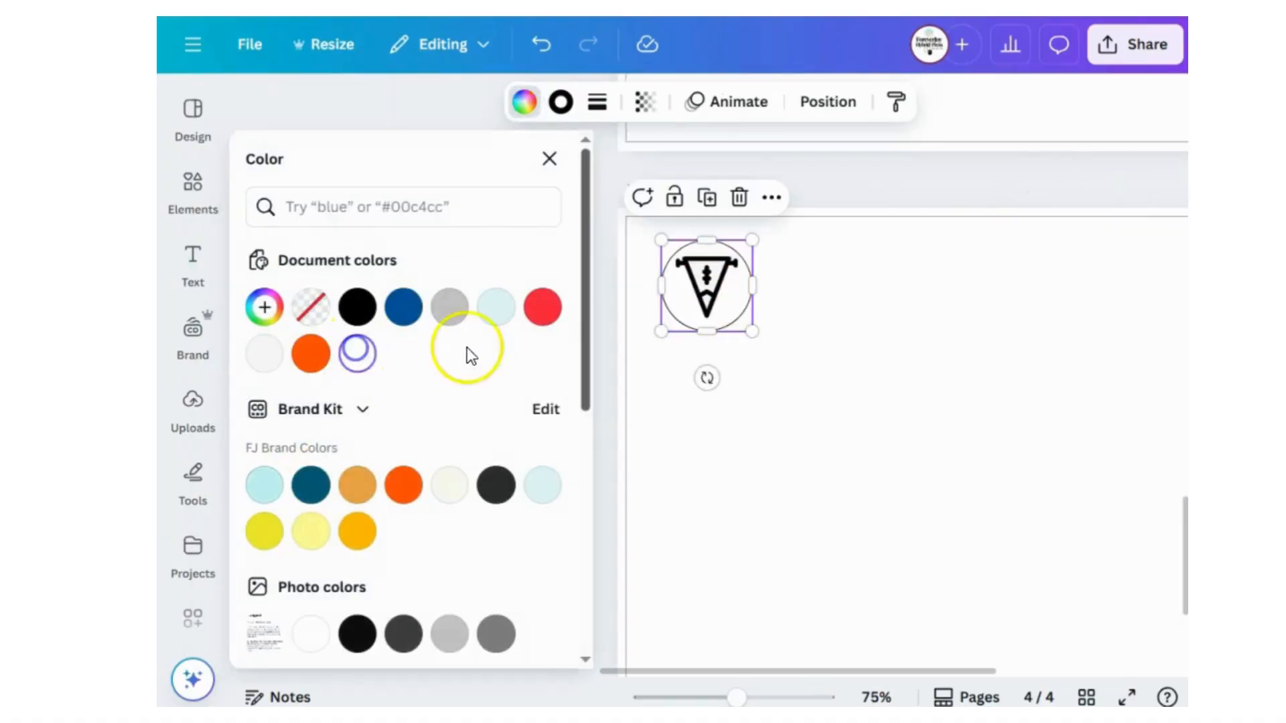
left_click(775, 382)
Recolor the pennant icon's fill with Vivid azure #005496 and its outline with red from the document colors.
left_click(717, 292)
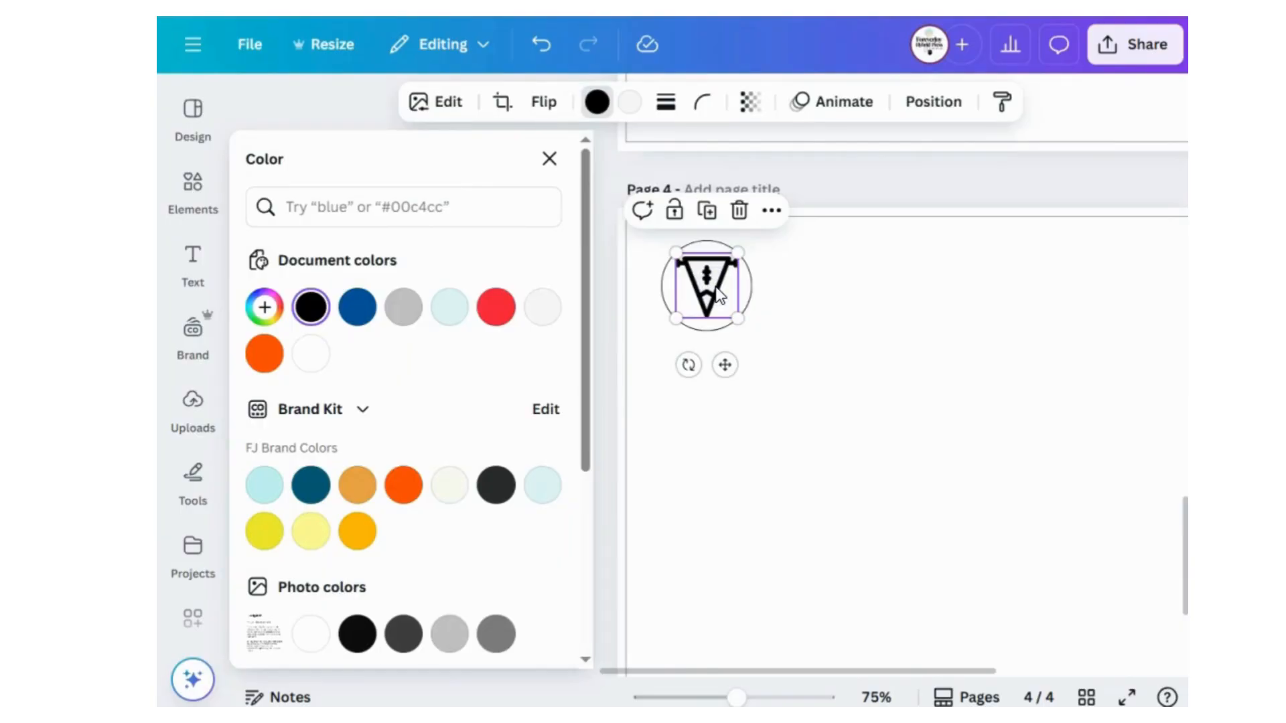
left_click(642, 104)
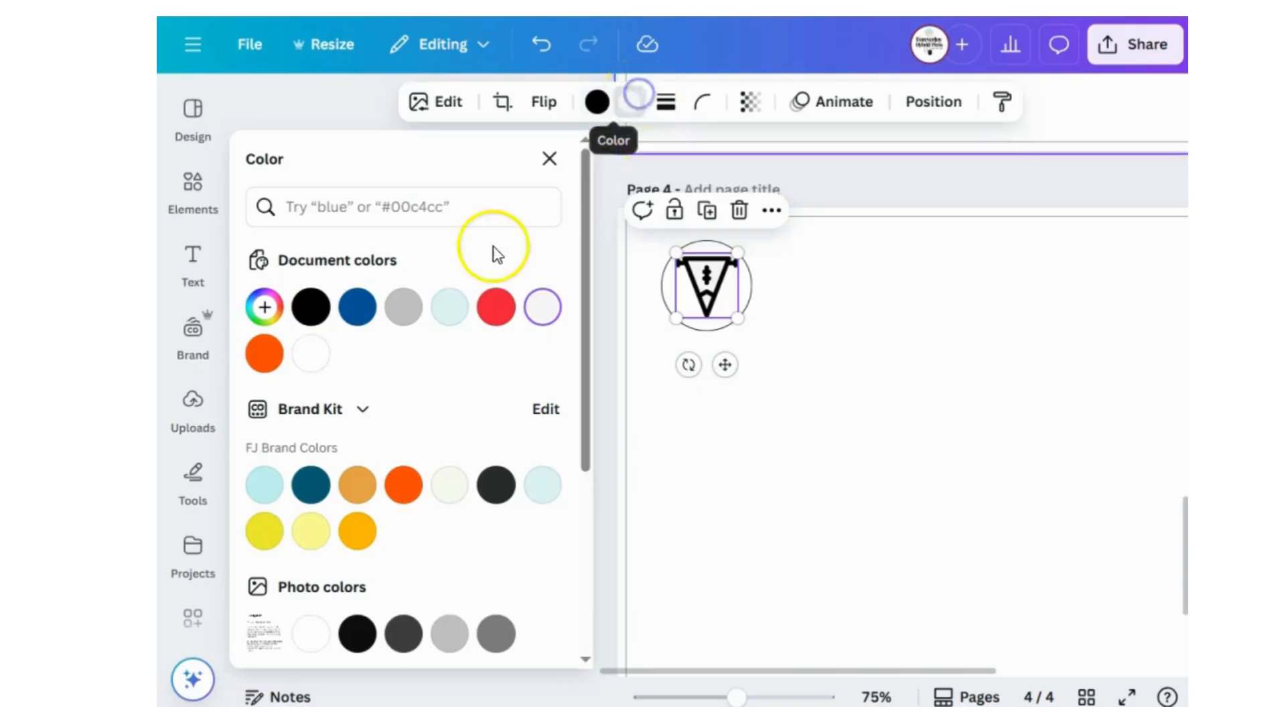
left_click(365, 312)
left_click(598, 103)
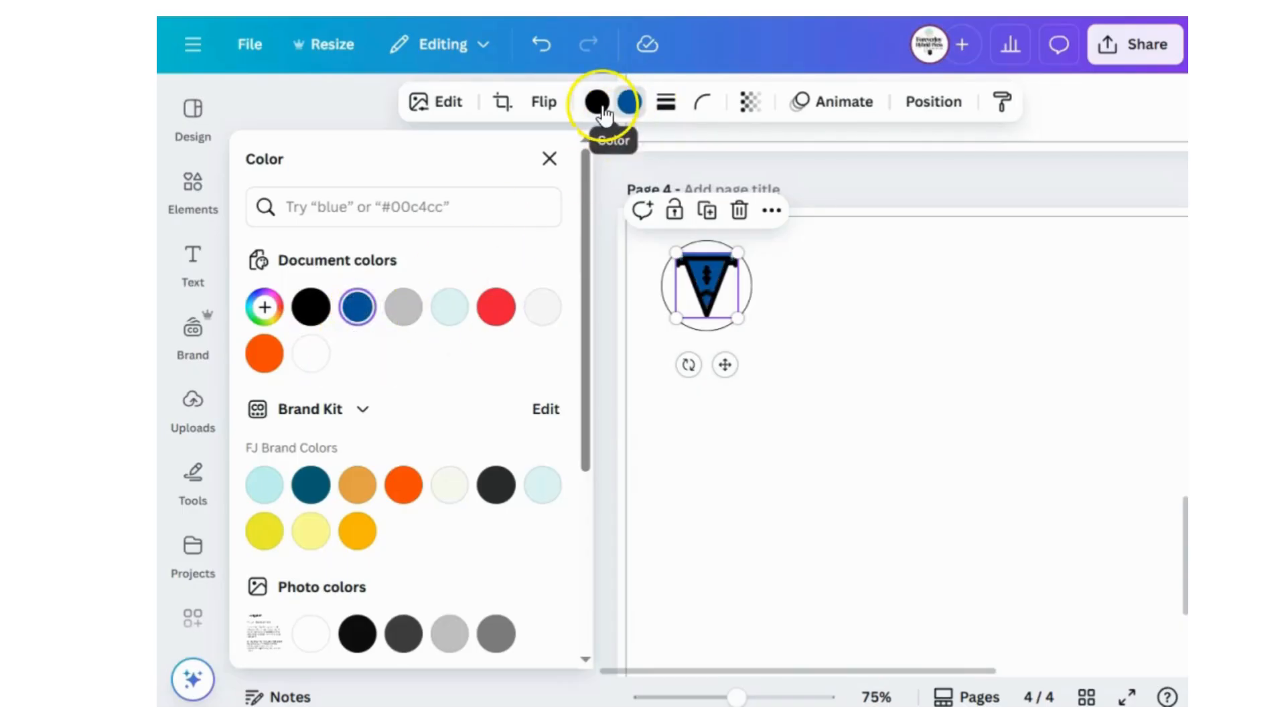
left_click(544, 310)
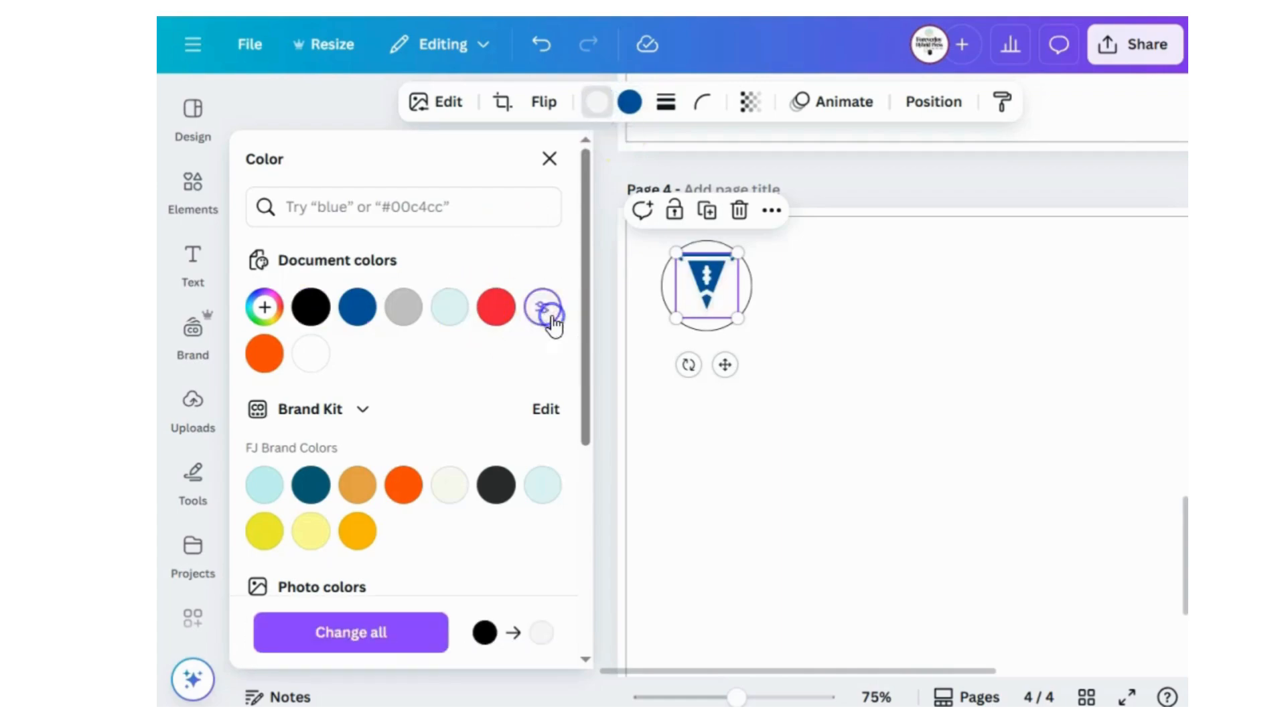
left_click(505, 320)
left_click(830, 411)
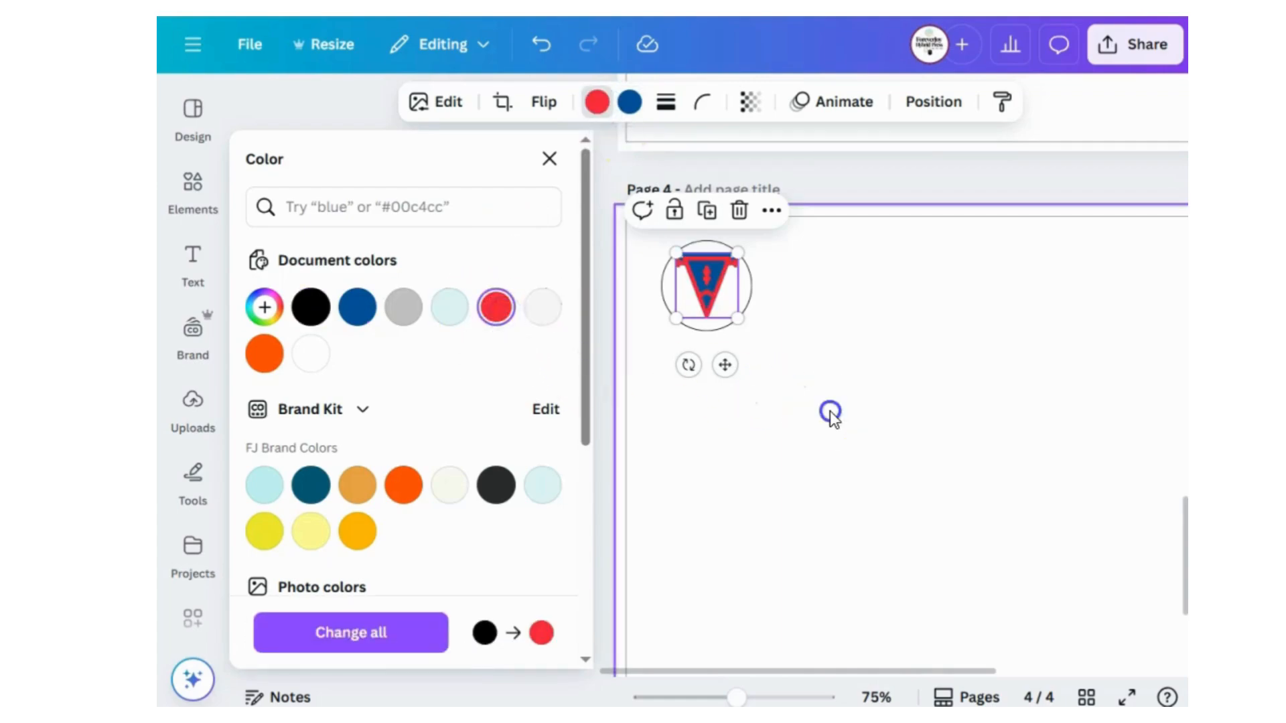
Shrink the triangular pennant icon slightly more and center it inside the white circle on page 4.
left_click(733, 318)
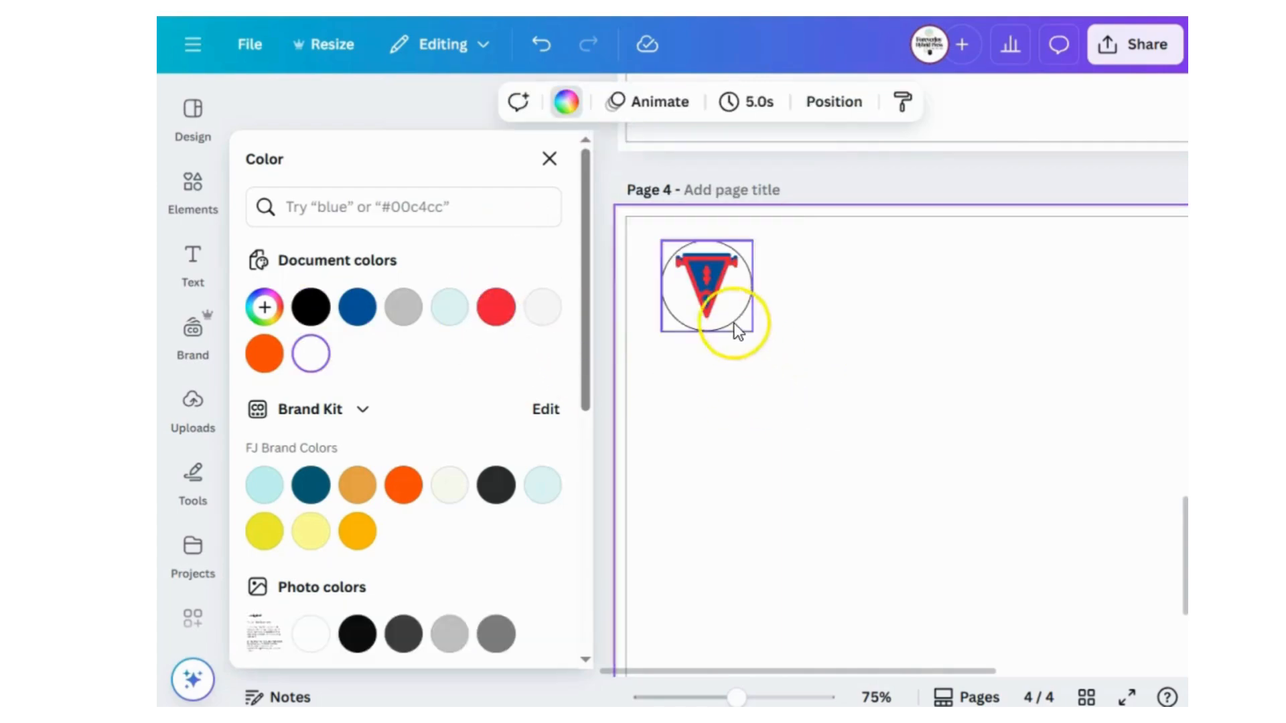
left_click_drag(675, 253, 719, 286)
left_click(875, 273)
left_click(707, 291)
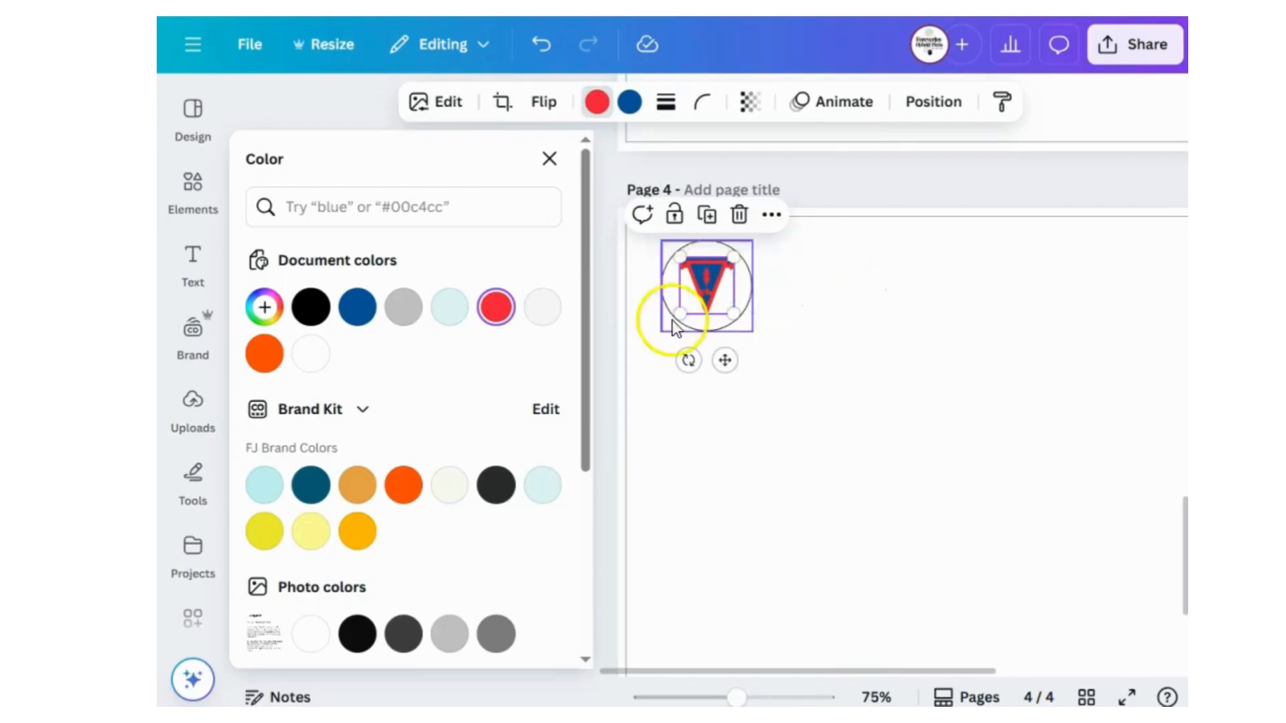
left_click(847, 349)
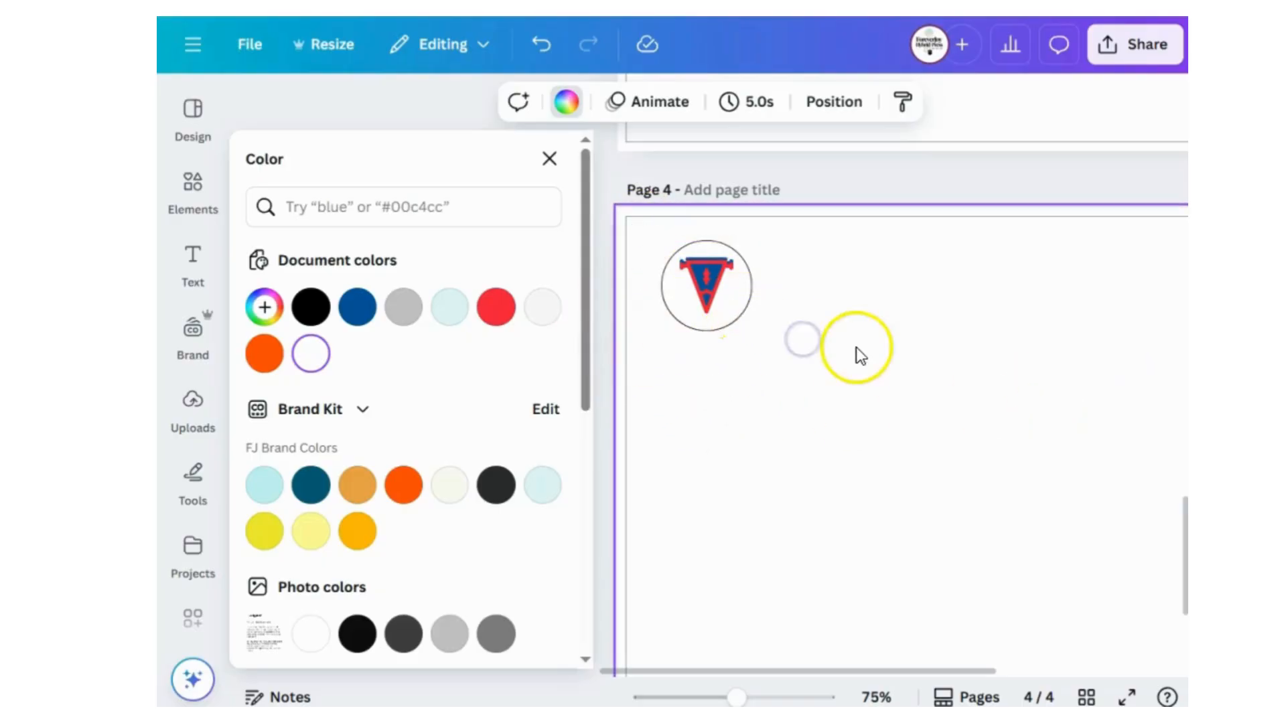
Duplicate the pennant badge beside the original and delete the pennant icon from the copy, leaving an empty circle.
left_click_drag(828, 371, 660, 250)
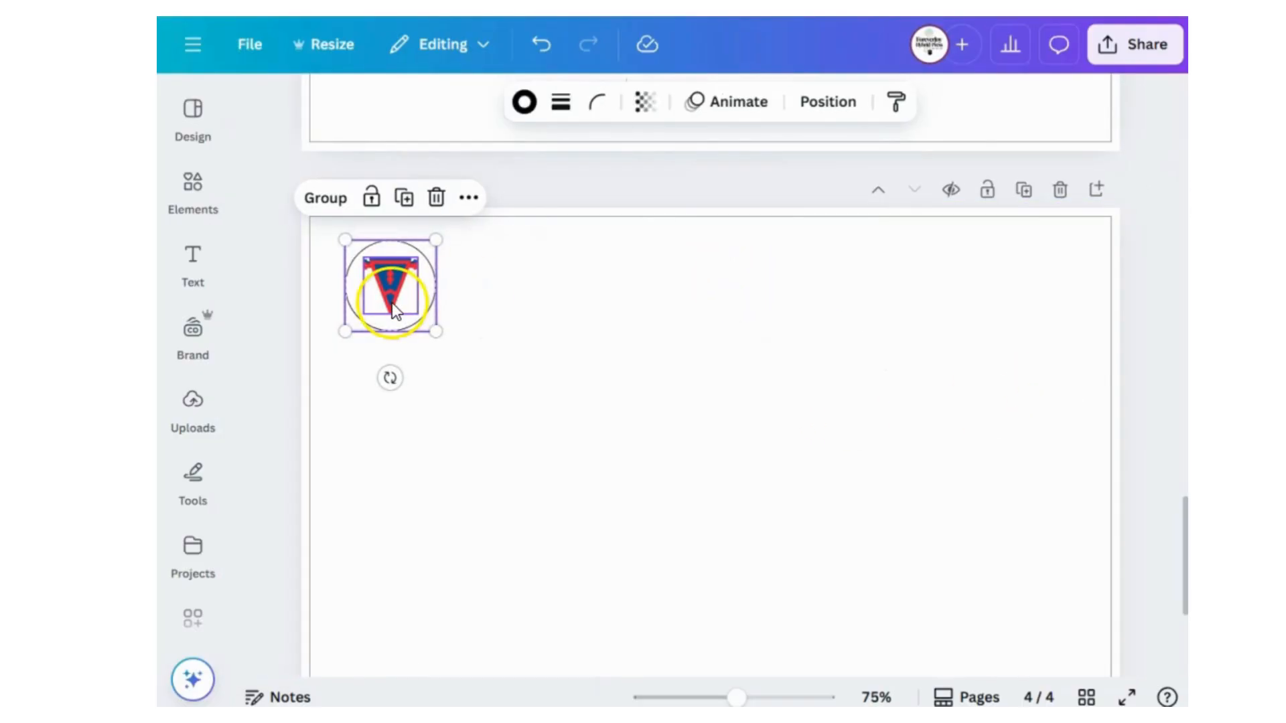
left_click_drag(392, 303, 507, 306)
left_click(693, 307)
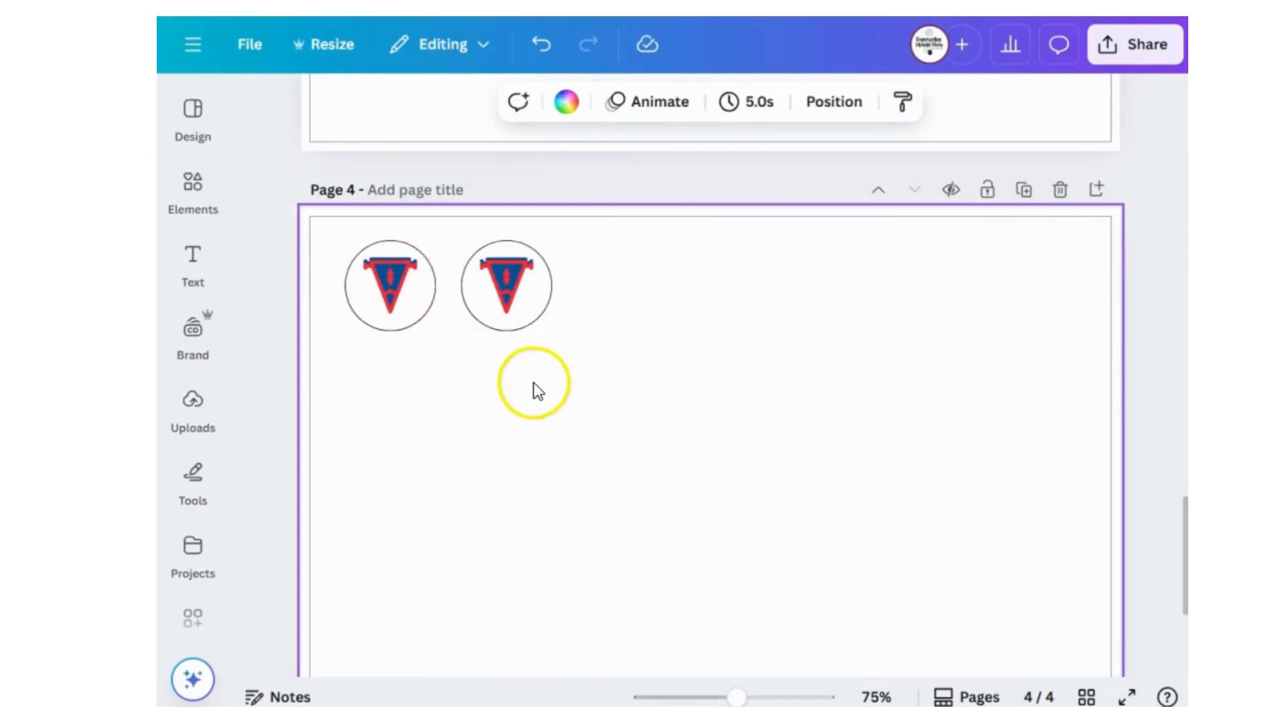
left_click(509, 283)
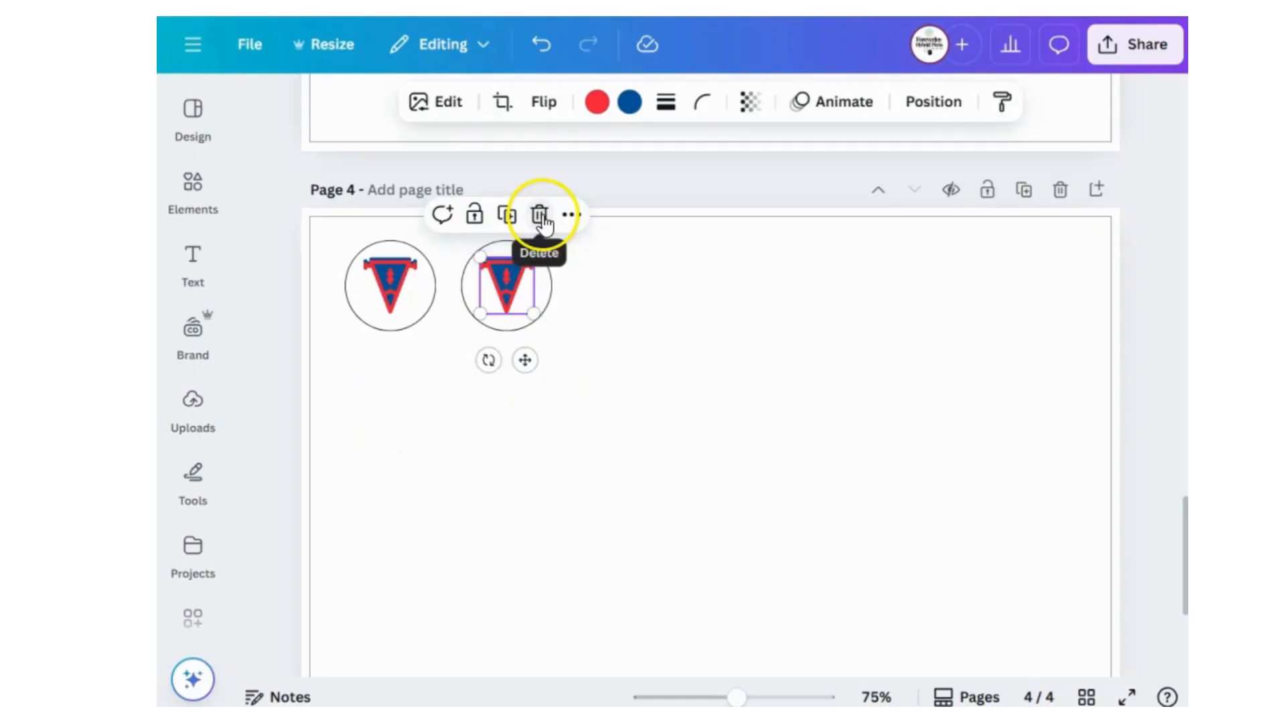
left_click(542, 217)
left_click(481, 295)
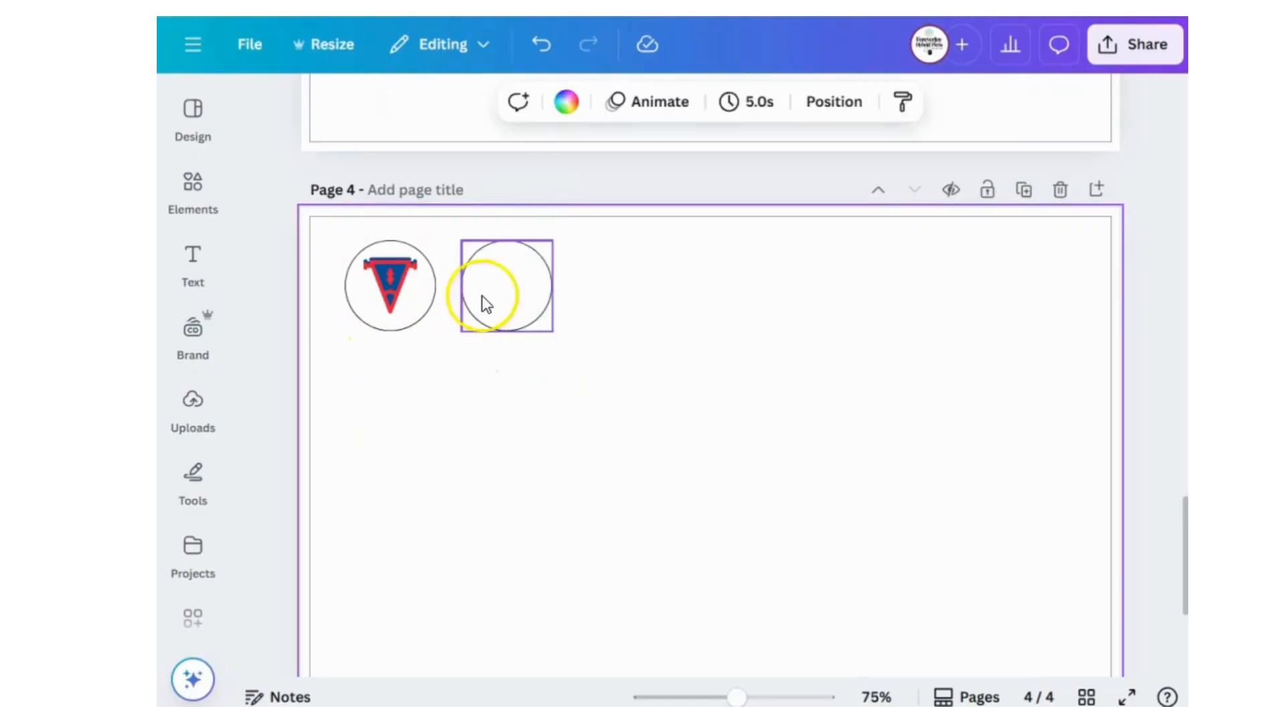
Duplicate the empty circle across the page until the row holds six circles including the pennant badge.
left_click(515, 287)
left_click_drag(508, 293, 625, 291)
key("ctrl+d")
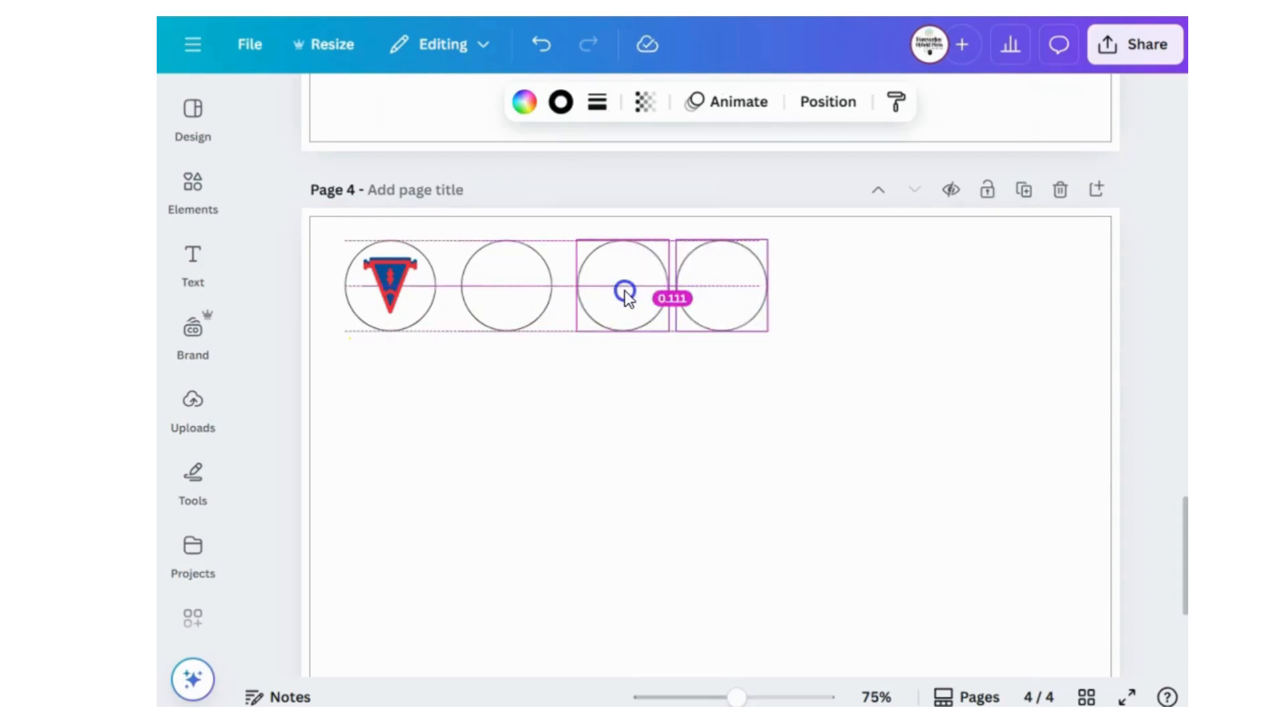
left_click_drag(750, 300, 975, 307)
Space the five empty circles in the row evenly with Tidy up.
left_click(1030, 364)
left_click_drag(1079, 359, 461, 251)
left_click(830, 102)
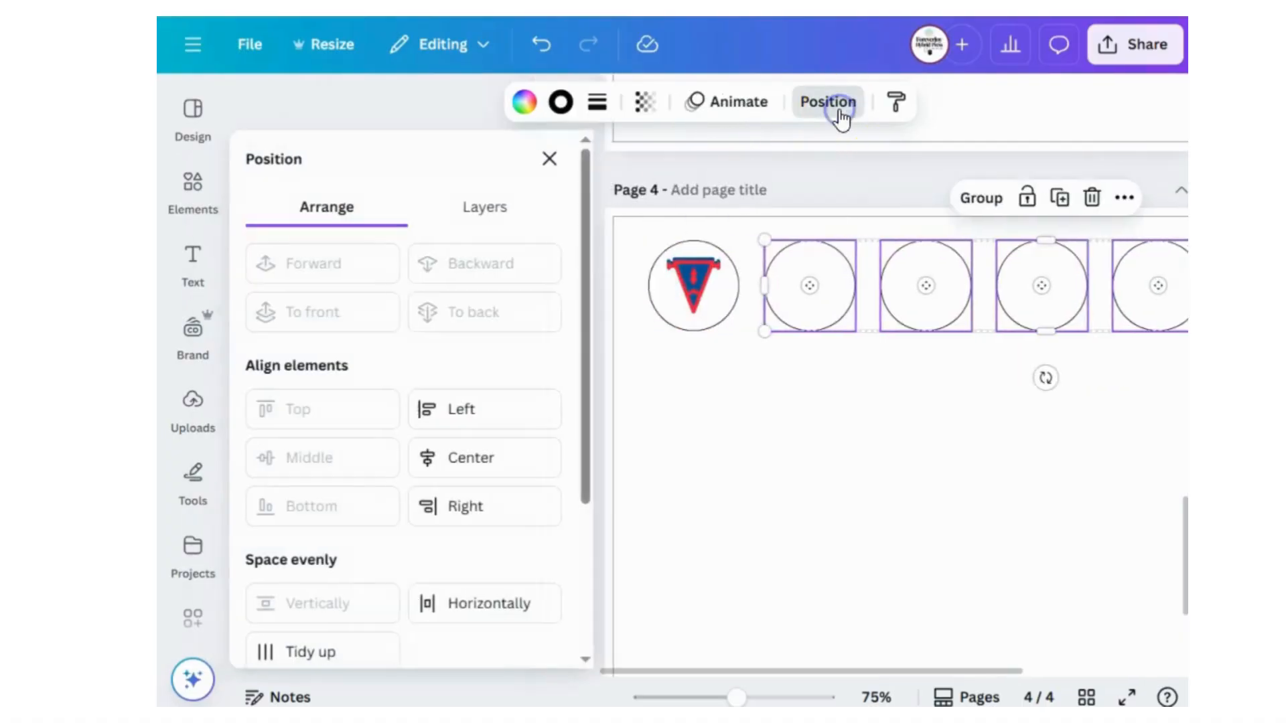
scroll(344, 588, "down", 3)
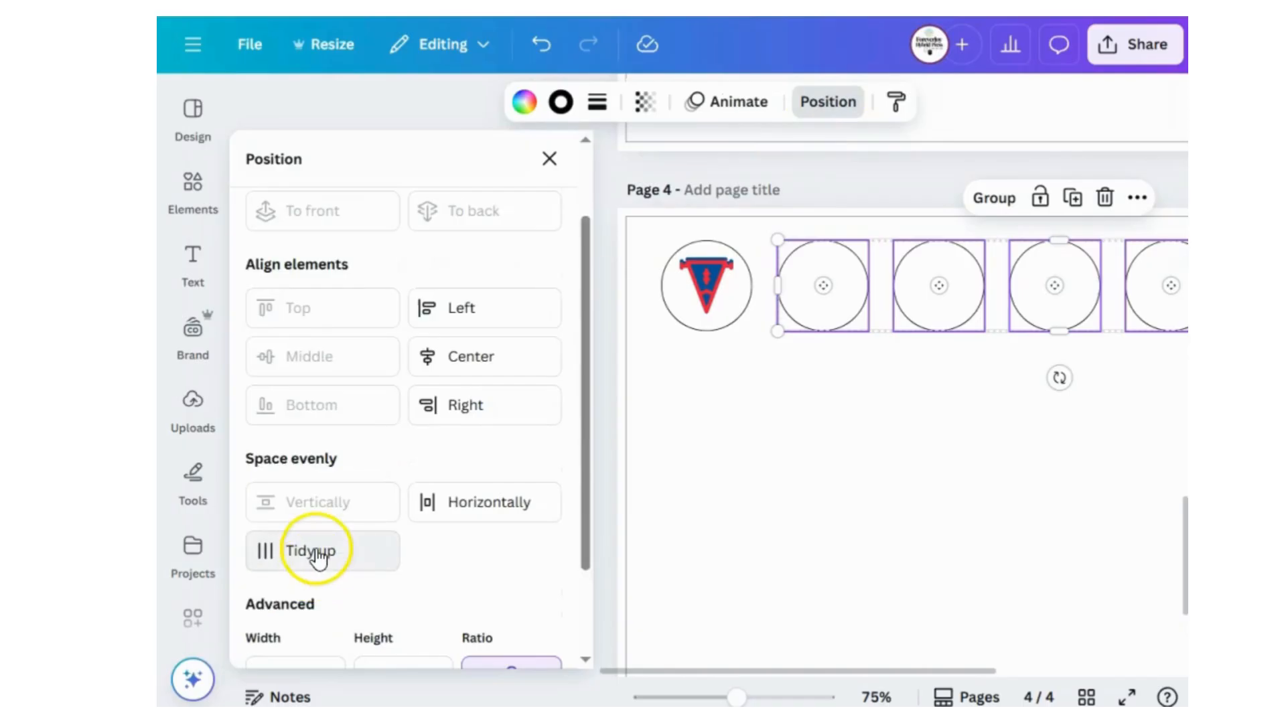
left_click(315, 548)
left_click(838, 488)
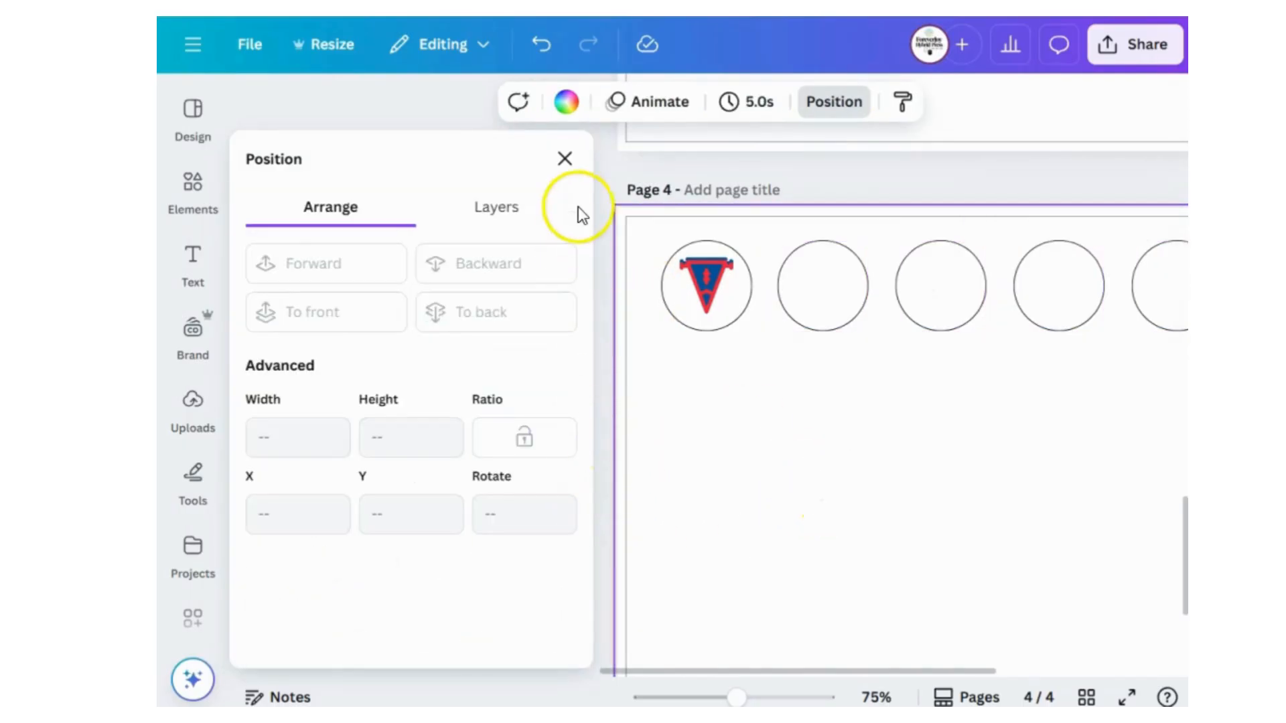
left_click(565, 158)
Duplicate the whole row of six circles twice below the original to form three rows on page 4.
left_click_drag(1044, 368, 341, 238)
left_click_drag(655, 289, 653, 403)
scroll(643, 392, "down", 3)
left_click_drag(624, 332, 623, 447)
left_click(690, 511)
left_click(497, 427)
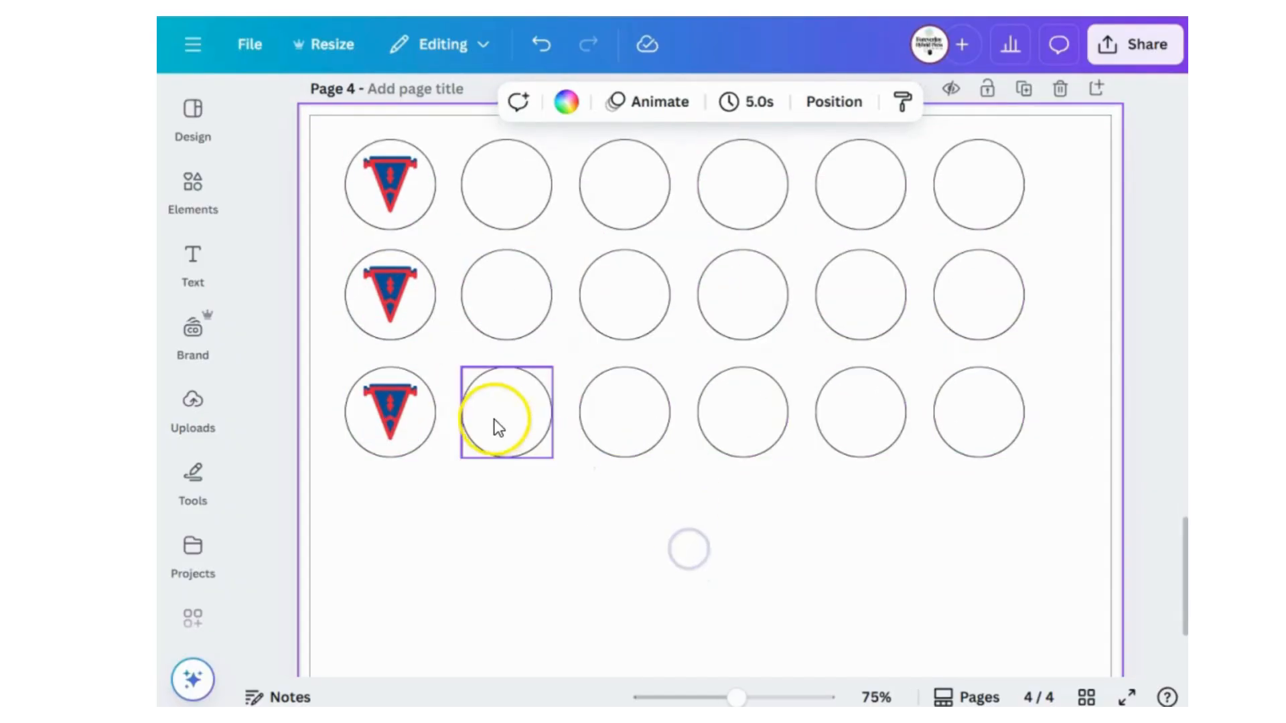